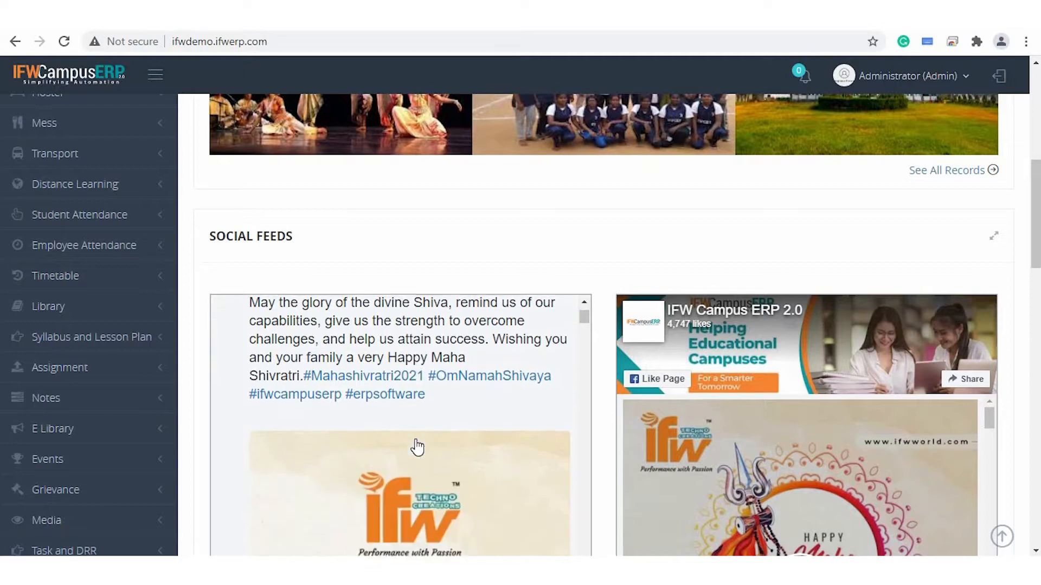
- Open the Employee Registration Details form in the Employee Registration module
{"action": "scroll", "coordinate": [750, 461], "scroll_direction": "up", "scroll_amount": 1}
{"action": "scroll", "coordinate": [749, 461], "scroll_direction": "up", "scroll_amount": 3}
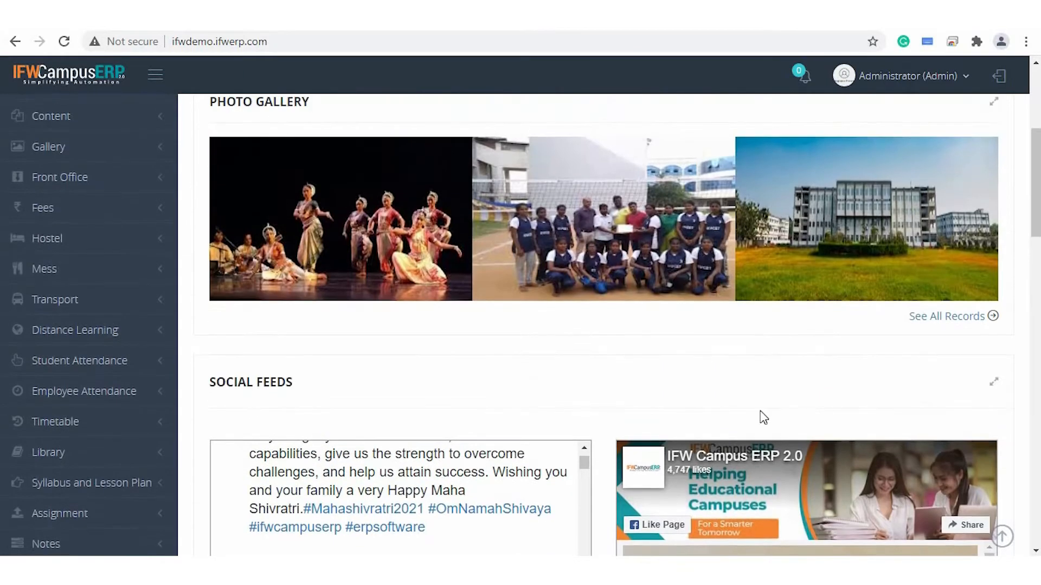
{"action": "scroll", "coordinate": [531, 396], "scroll_direction": "up", "scroll_amount": 2}
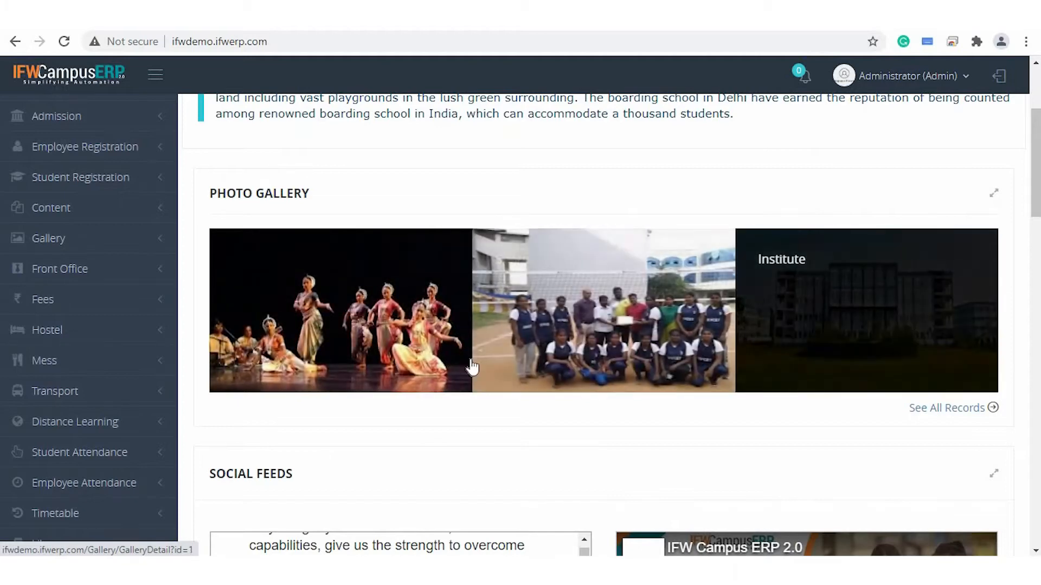
{"action": "scroll", "coordinate": [79, 233], "scroll_direction": "up", "scroll_amount": 3}
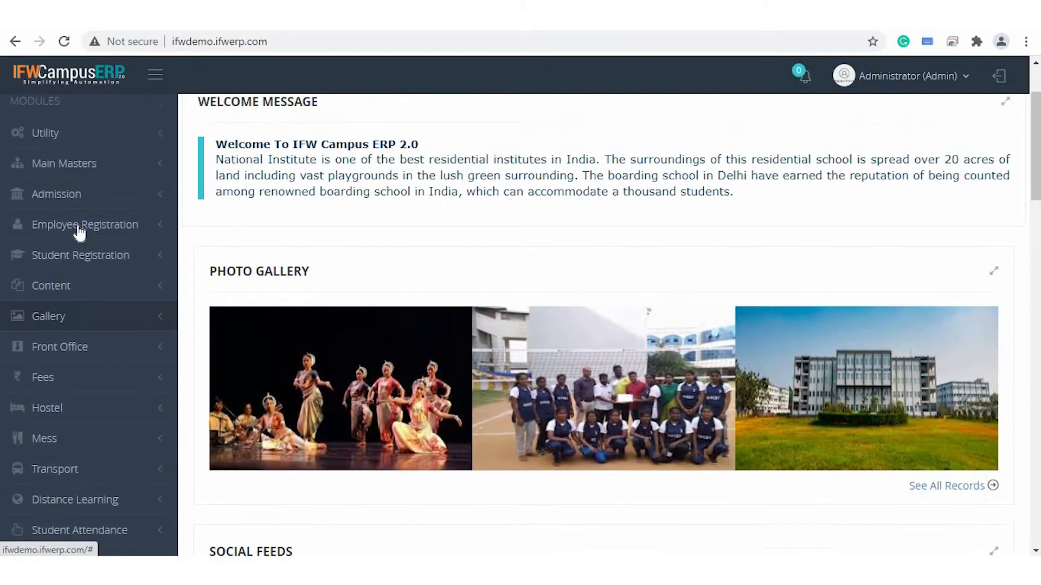
{"action": "left_click", "coordinate": [136, 279]}
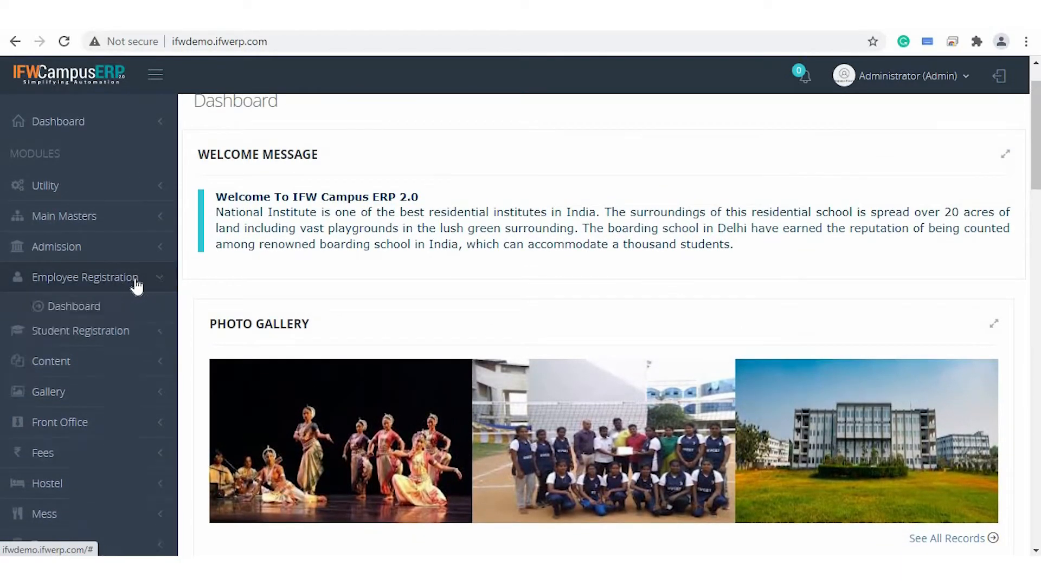
{"action": "scroll", "coordinate": [134, 278], "scroll_direction": "down", "scroll_amount": 1}
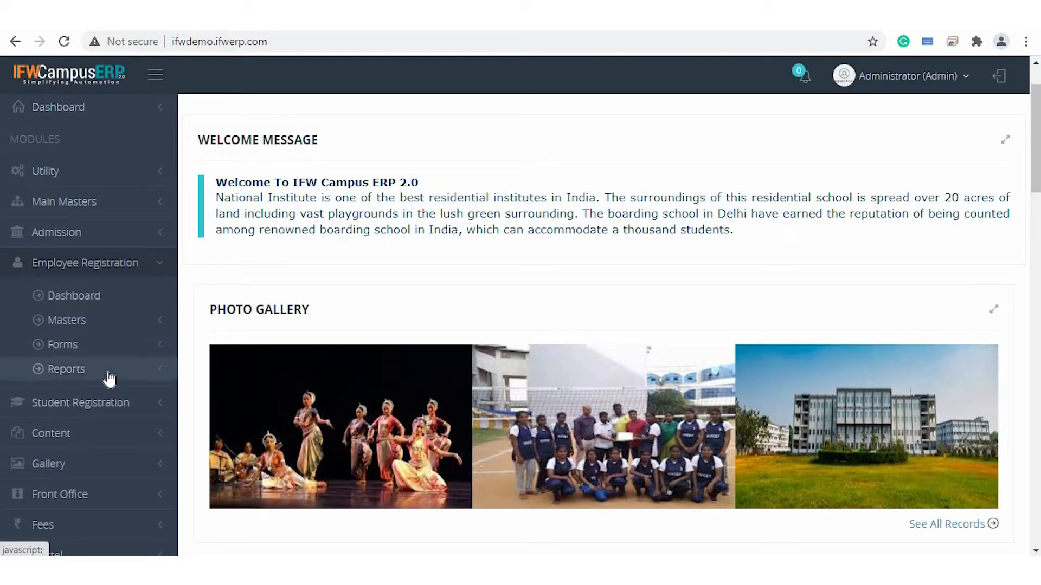
{"action": "scroll", "coordinate": [209, 343], "scroll_direction": "up", "scroll_amount": 2}
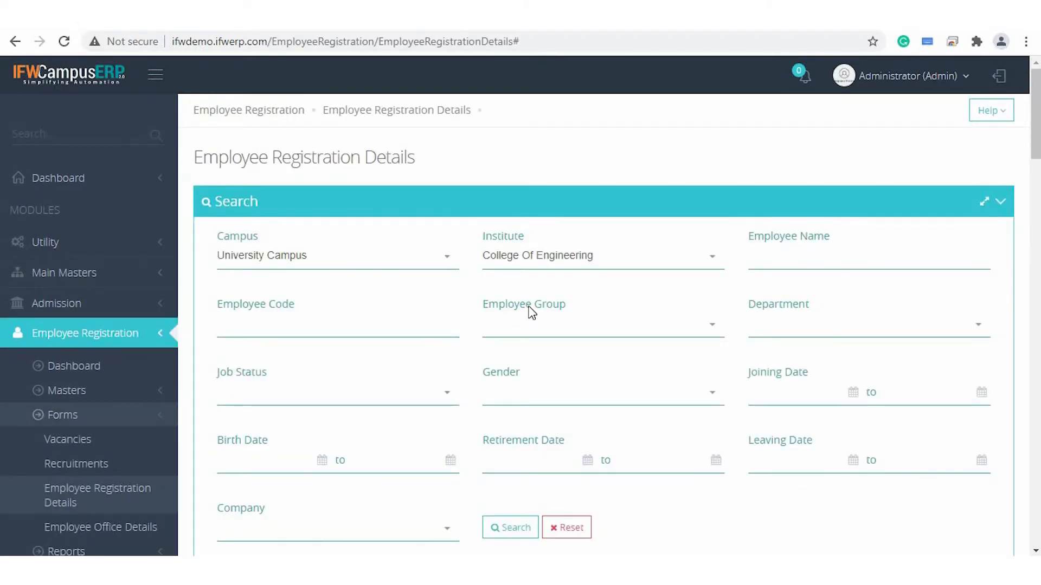
- Examine the search filters, the employee listing and the registration form on the Employee Registration Details page
{"action": "scroll", "coordinate": [531, 314], "scroll_direction": "down", "scroll_amount": 3}
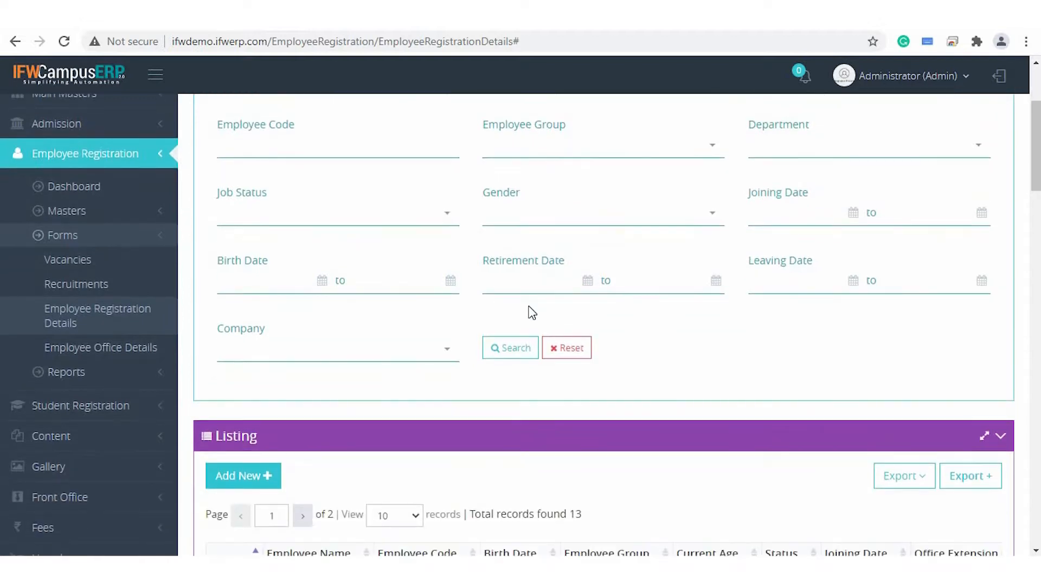
{"action": "scroll", "coordinate": [530, 313], "scroll_direction": "down", "scroll_amount": 6}
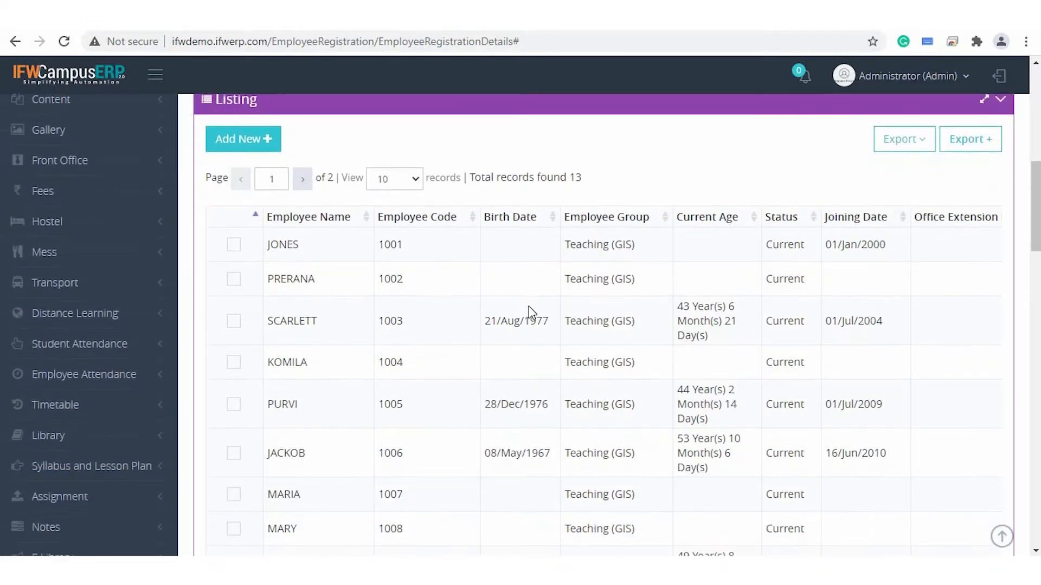
{"action": "scroll", "coordinate": [531, 313], "scroll_direction": "down", "scroll_amount": 5}
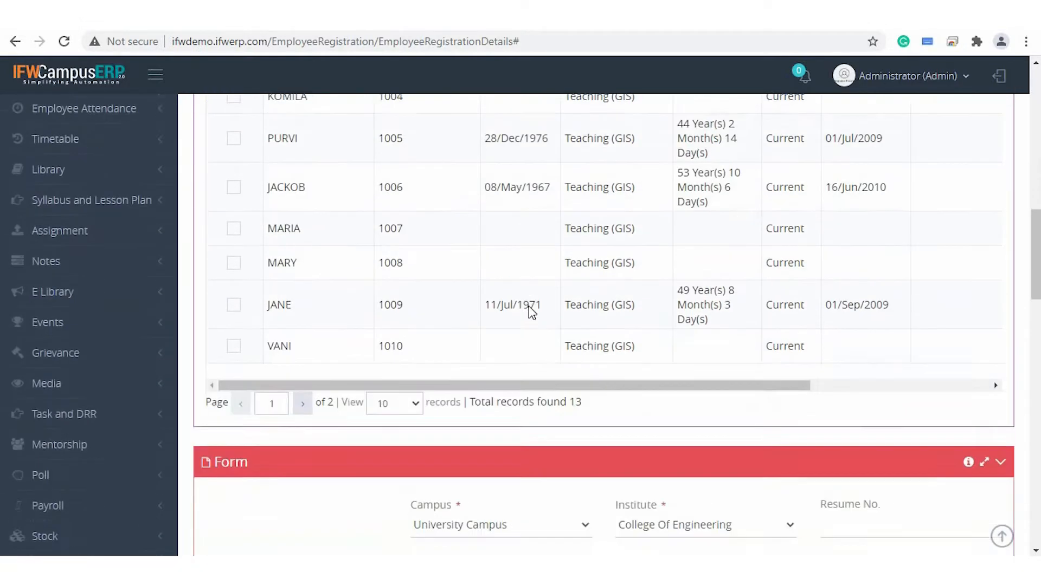
{"action": "scroll", "coordinate": [531, 312], "scroll_direction": "down", "scroll_amount": 3}
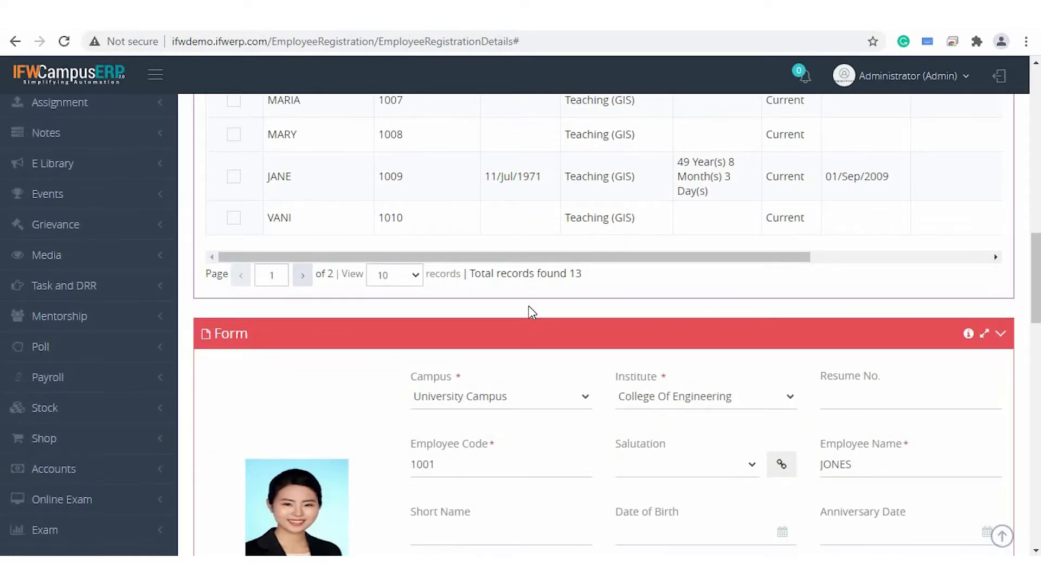
{"action": "scroll", "coordinate": [531, 313], "scroll_direction": "down", "scroll_amount": 4}
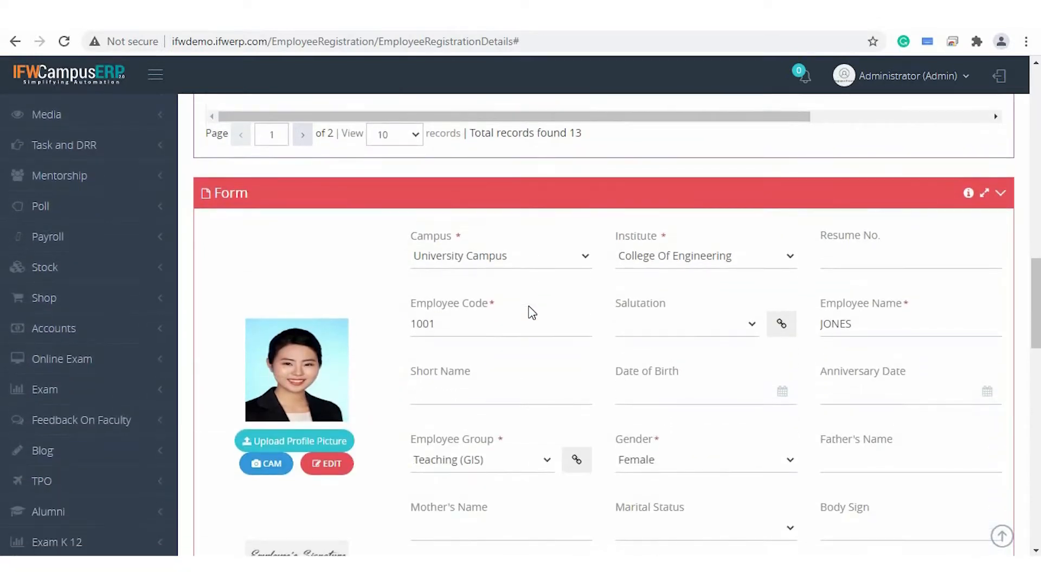
{"action": "scroll", "coordinate": [531, 312], "scroll_direction": "down", "scroll_amount": 3}
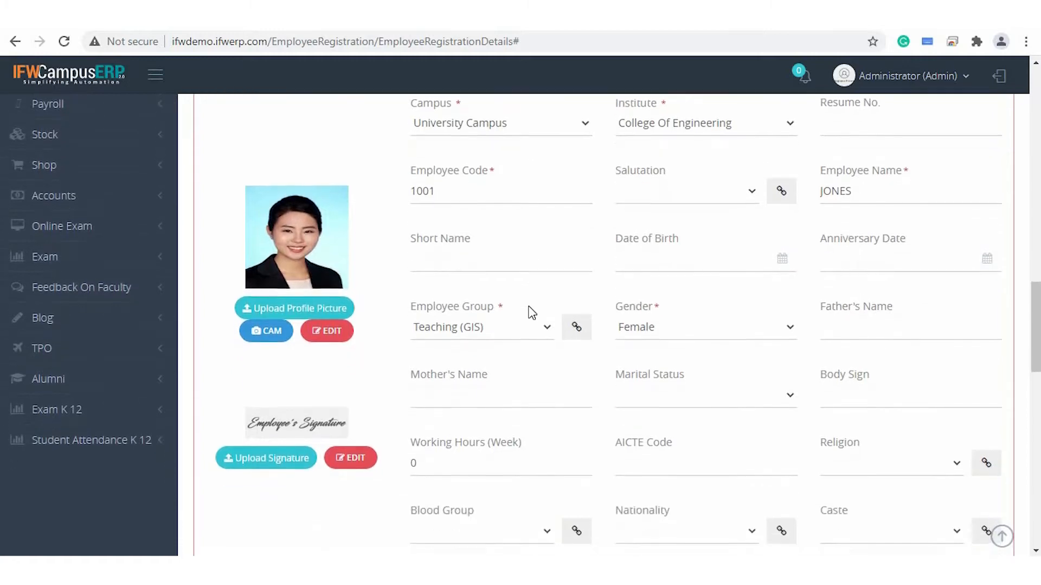
{"action": "scroll", "coordinate": [530, 307], "scroll_direction": "up", "scroll_amount": 12}
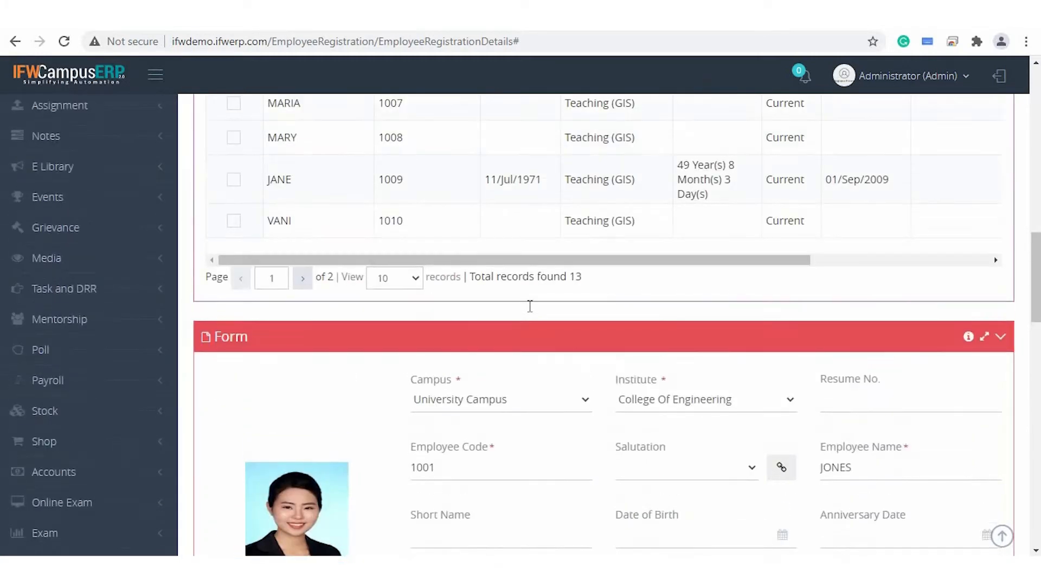
{"action": "scroll", "coordinate": [531, 313], "scroll_direction": "up", "scroll_amount": 3}
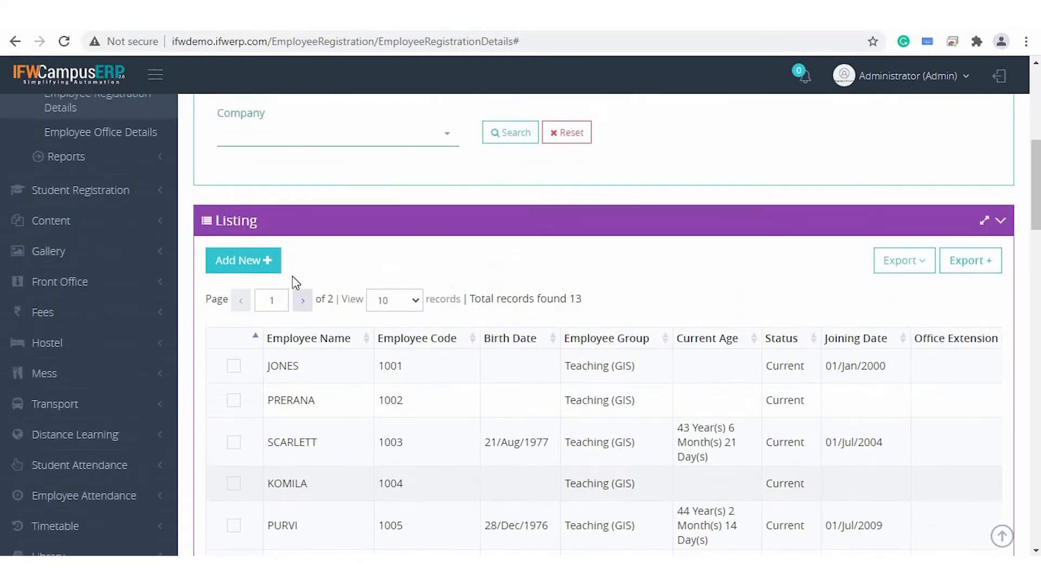
- Check the Employee Code and Employee Name fields in the first employee's registration form
{"action": "scroll", "coordinate": [258, 350], "scroll_direction": "down", "scroll_amount": 10}
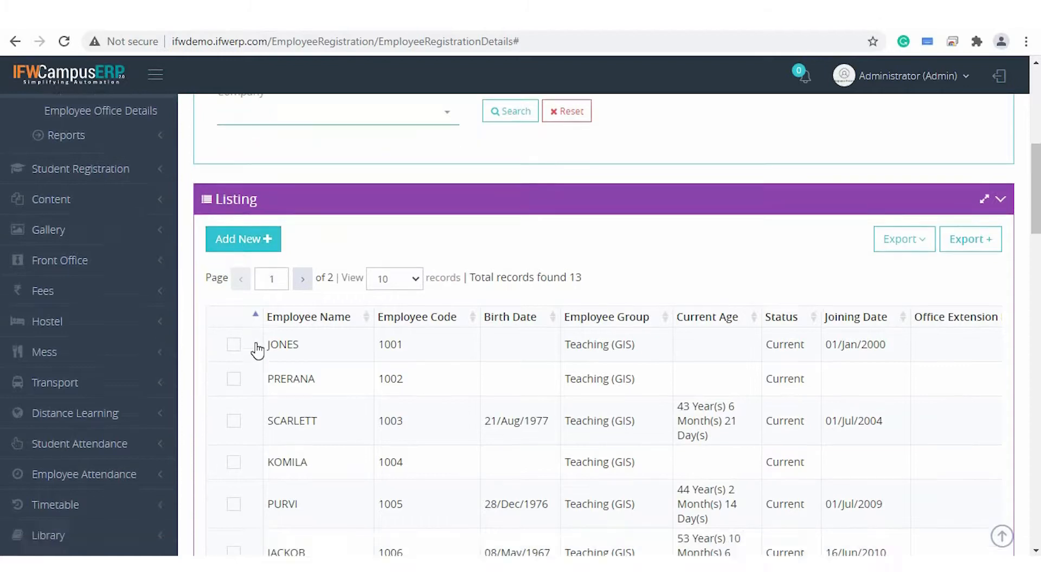
{"action": "scroll", "coordinate": [257, 349], "scroll_direction": "down", "scroll_amount": 1}
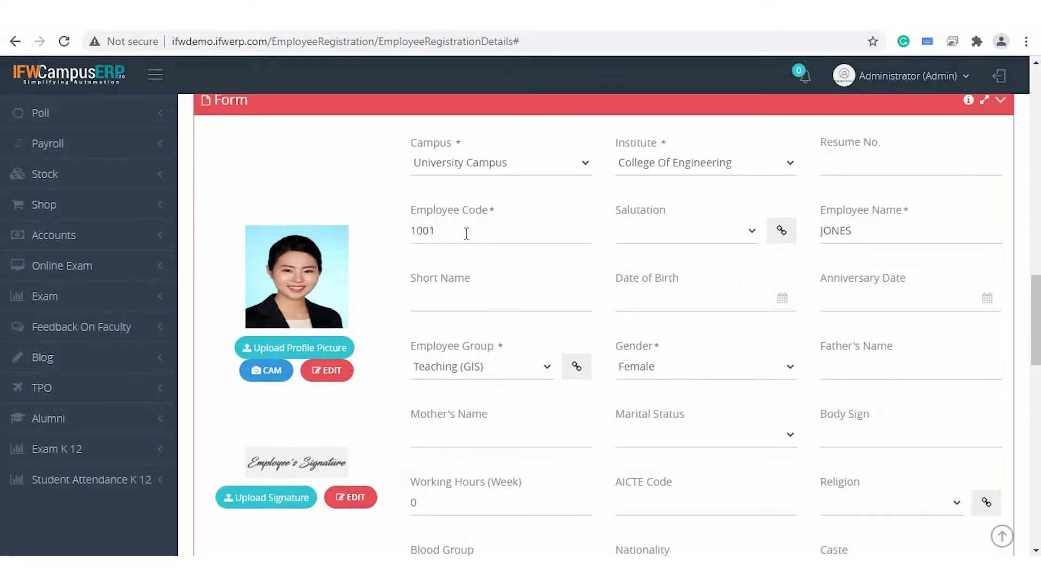
{"action": "double_click", "coordinate": [466, 234]}
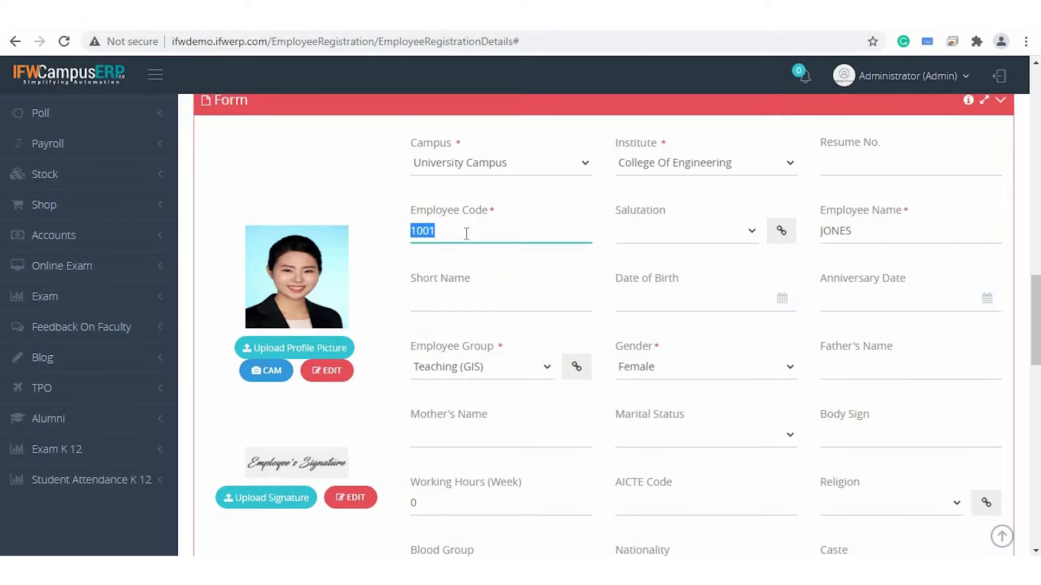
{"action": "double_click", "coordinate": [900, 237]}
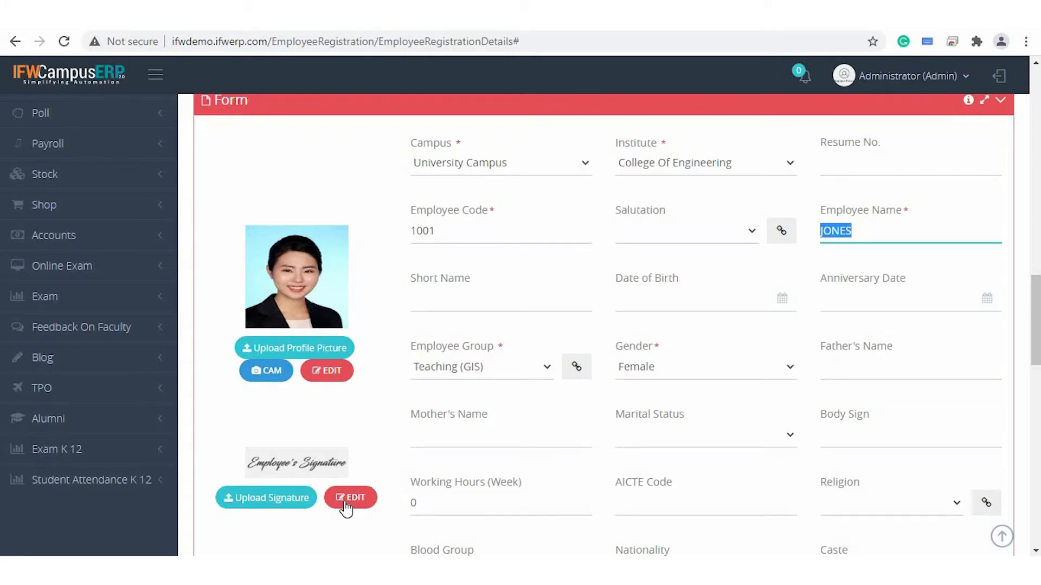
- Review the available Job Status options for the employee, keeping Current selected
{"action": "scroll", "coordinate": [293, 305], "scroll_direction": "down", "scroll_amount": 3}
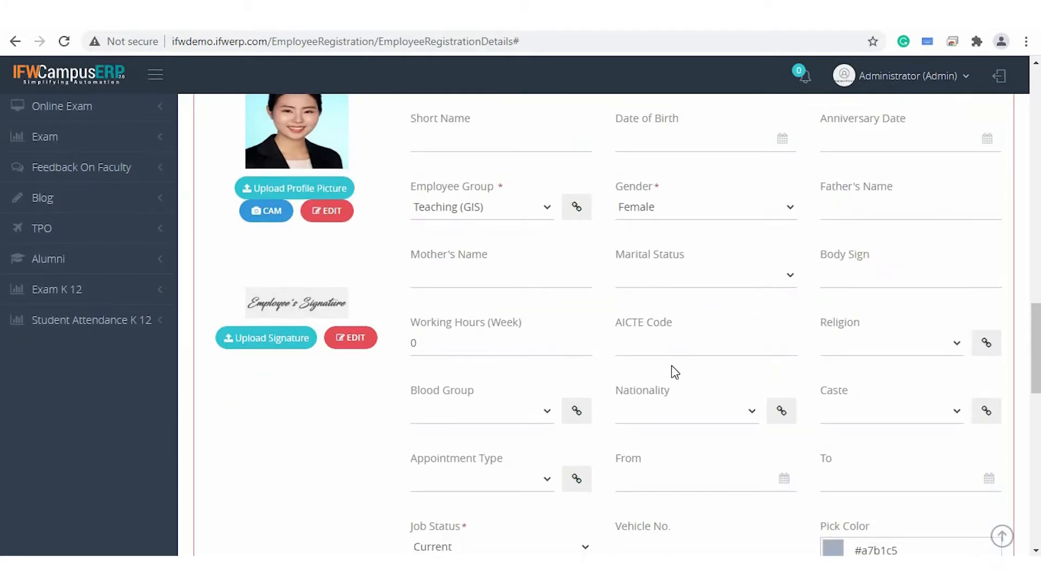
{"action": "scroll", "coordinate": [672, 367], "scroll_direction": "down", "scroll_amount": 5}
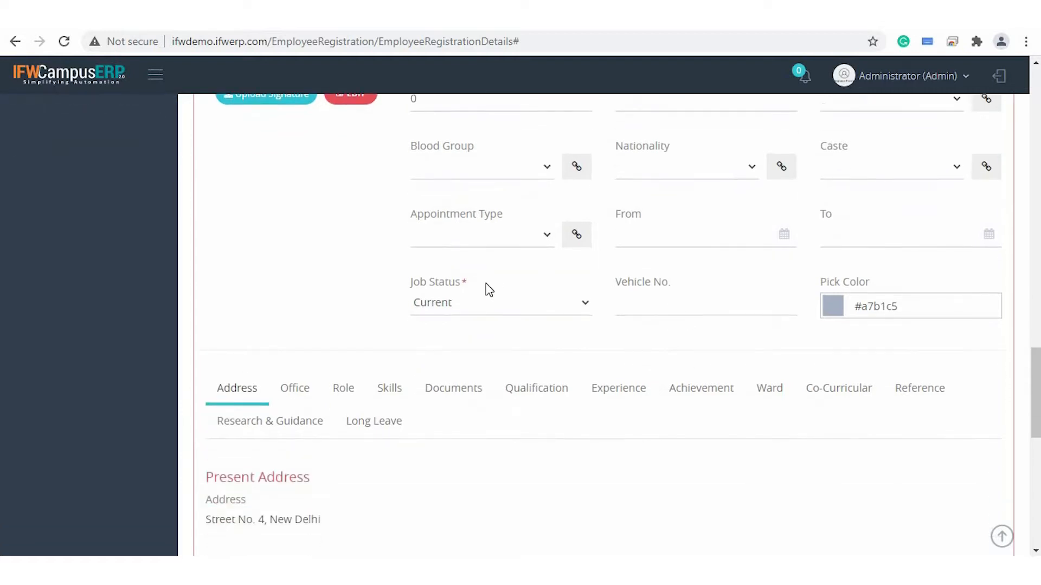
{"action": "left_click", "coordinate": [490, 308]}
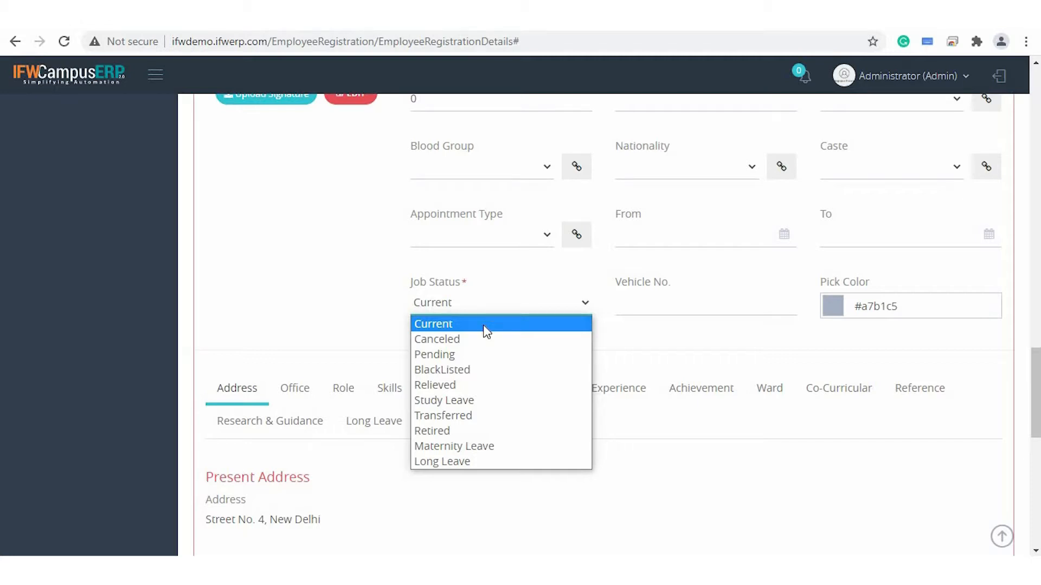
{"action": "left_click", "coordinate": [483, 324]}
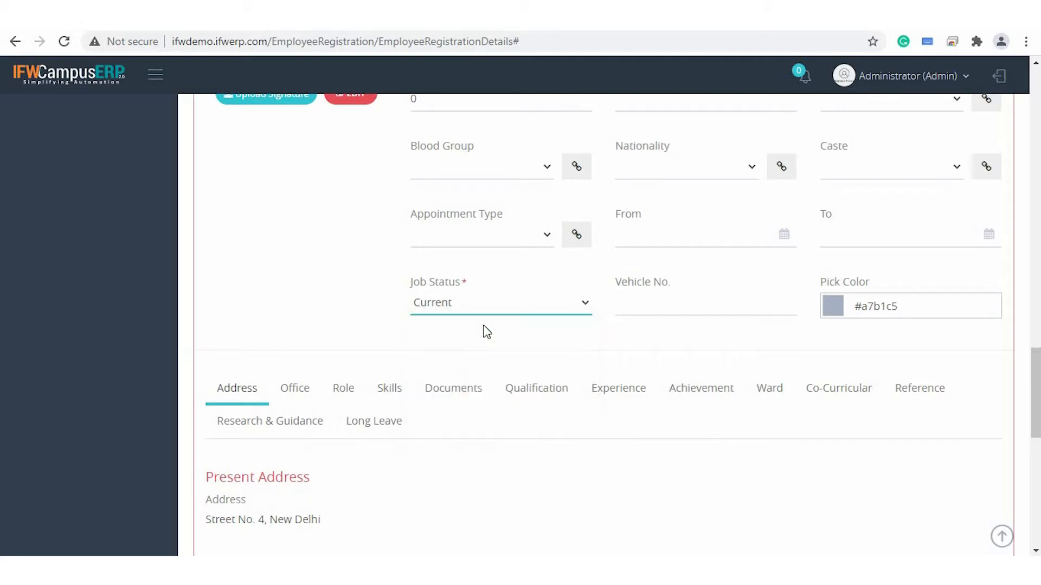
{"action": "left_click", "coordinate": [471, 299]}
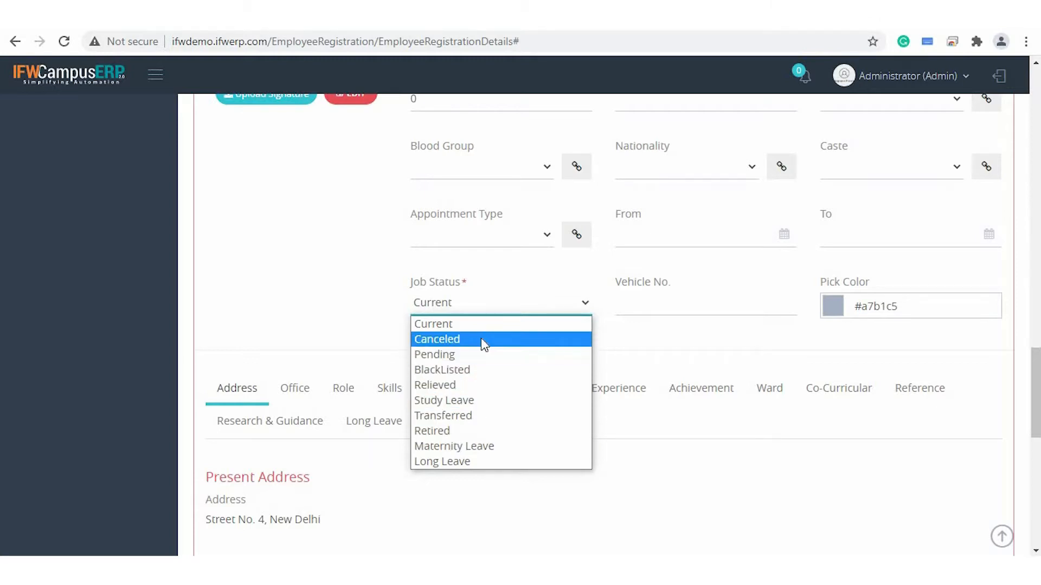
{"action": "left_click", "coordinate": [367, 318]}
- Review the employee's present and permanent address details
{"action": "scroll", "coordinate": [367, 318], "scroll_direction": "down", "scroll_amount": 5}
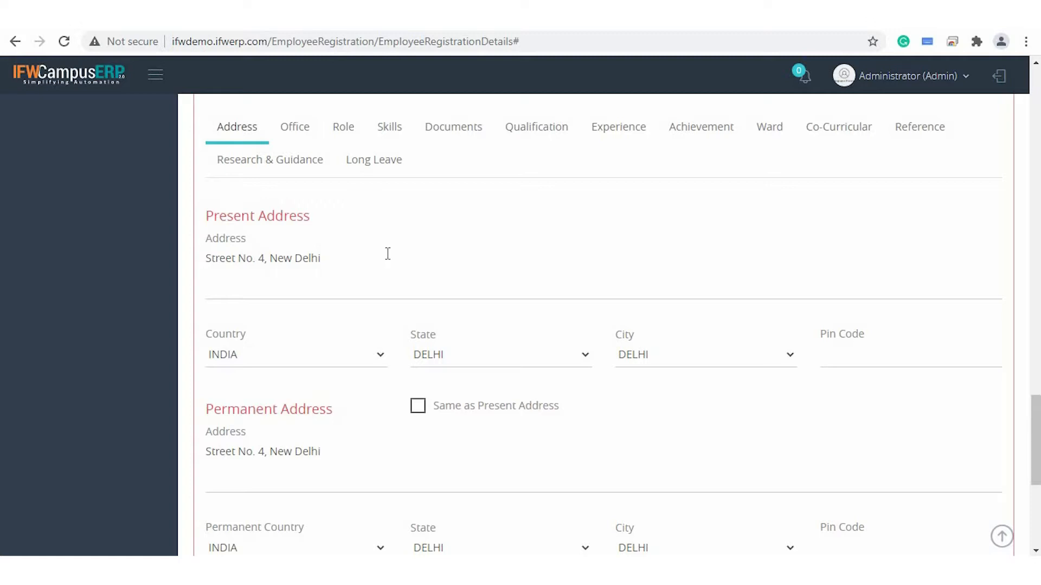
{"action": "left_click", "coordinate": [388, 253]}
{"action": "scroll", "coordinate": [405, 415], "scroll_direction": "down", "scroll_amount": 6}
{"action": "scroll", "coordinate": [555, 328], "scroll_direction": "up", "scroll_amount": 8}
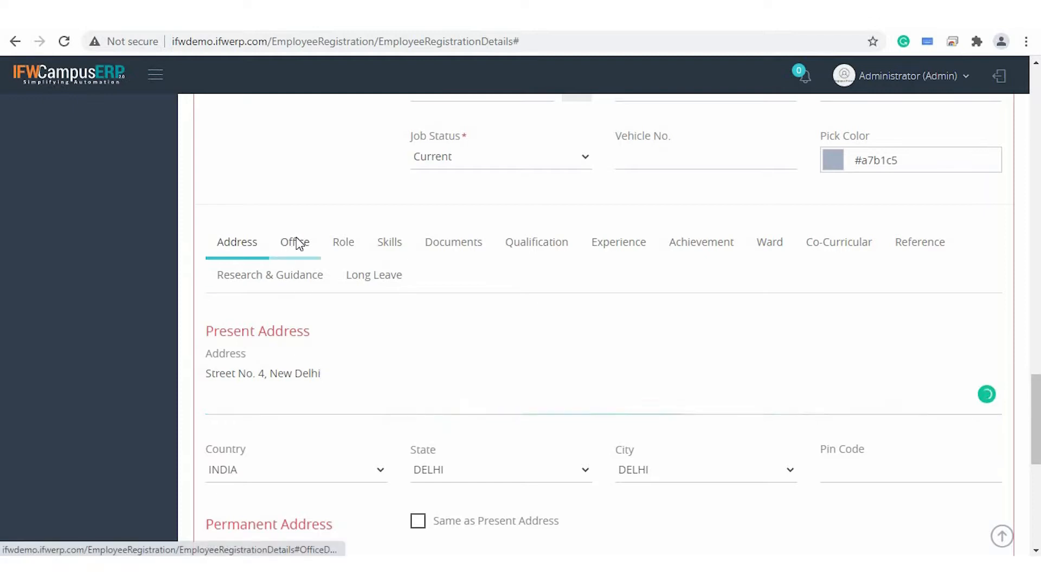
- Review the employee's office details, including the joining and relieving dates, bank accounts, identification fields and remarks
{"action": "left_click", "coordinate": [297, 241]}
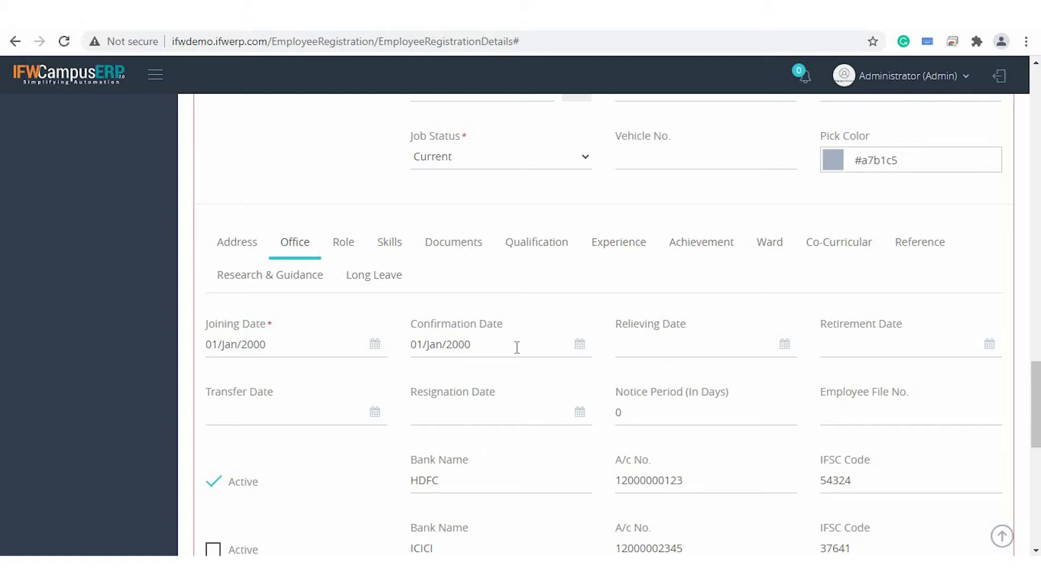
{"action": "left_click", "coordinate": [671, 349]}
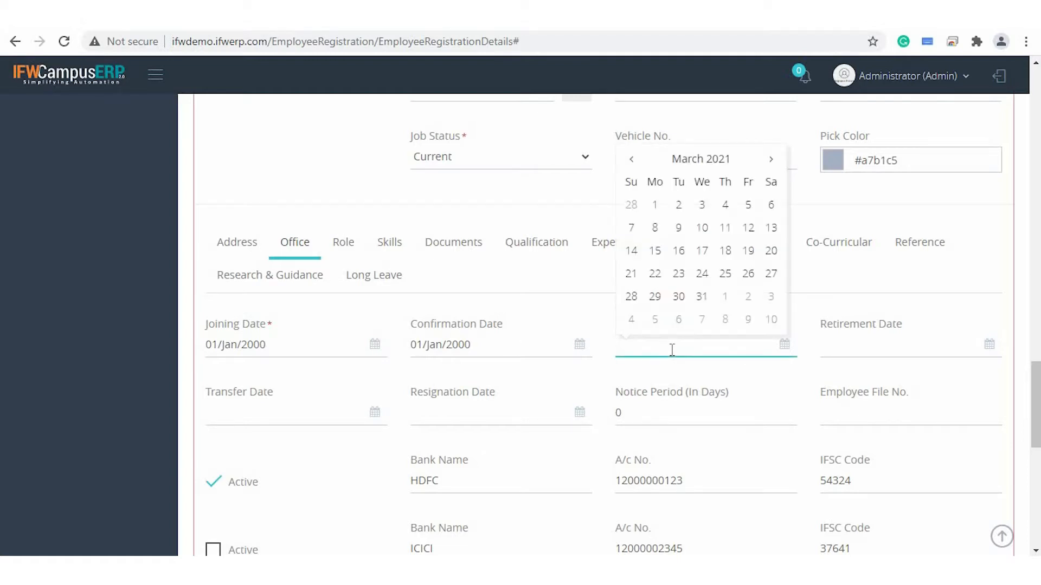
{"action": "scroll", "coordinate": [465, 458], "scroll_direction": "down", "scroll_amount": 3}
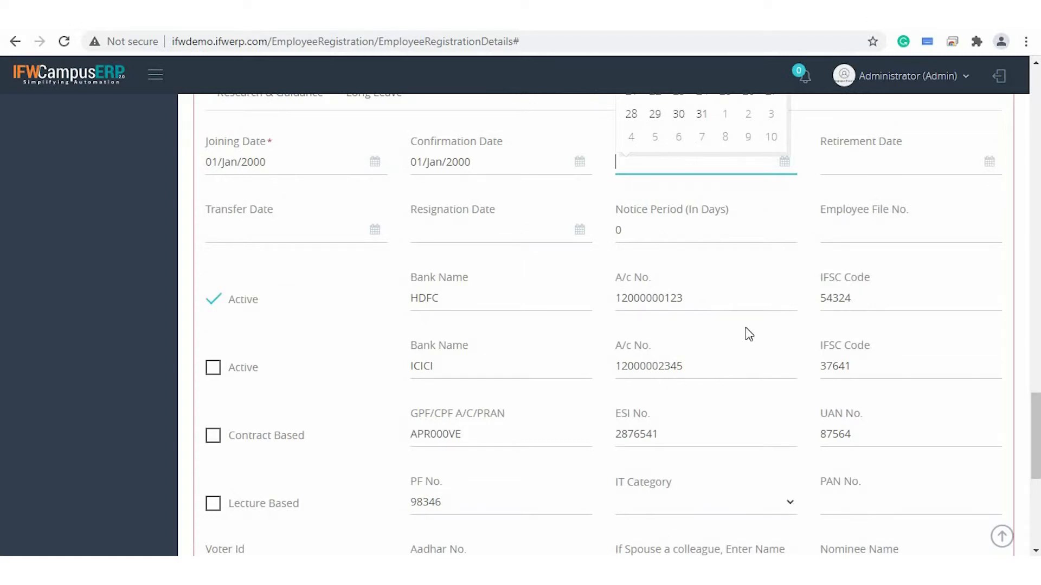
{"action": "scroll", "coordinate": [748, 333], "scroll_direction": "down", "scroll_amount": 4}
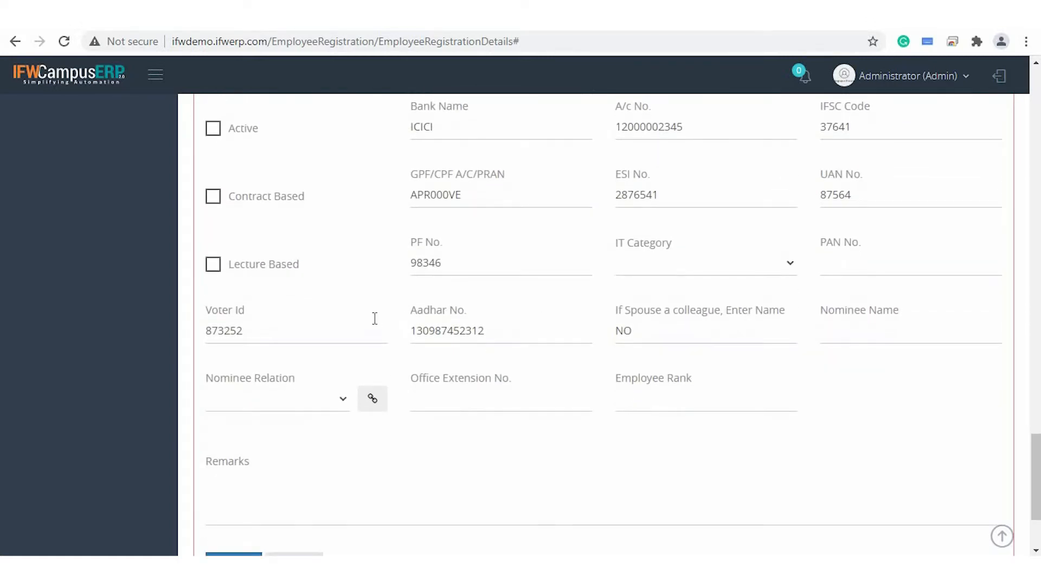
{"action": "scroll", "coordinate": [593, 309], "scroll_direction": "down", "scroll_amount": 2}
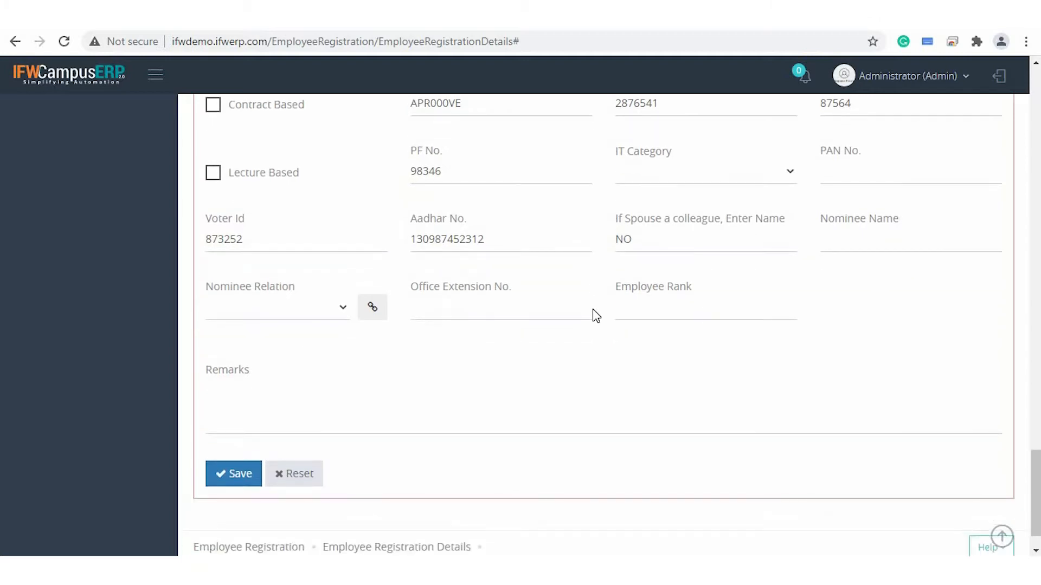
{"action": "scroll", "coordinate": [511, 317], "scroll_direction": "up", "scroll_amount": 8}
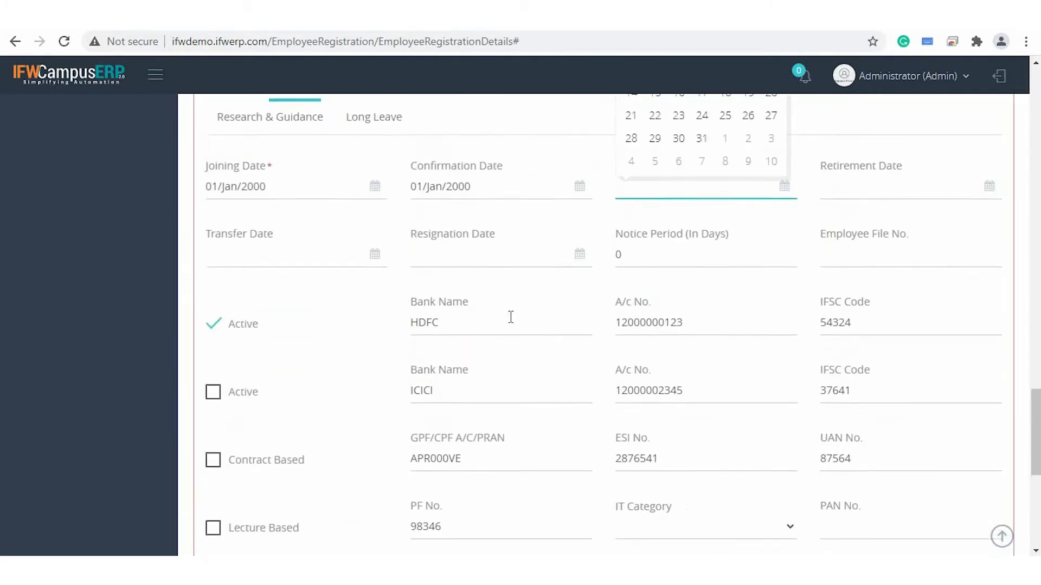
{"action": "left_click", "coordinate": [395, 212]}
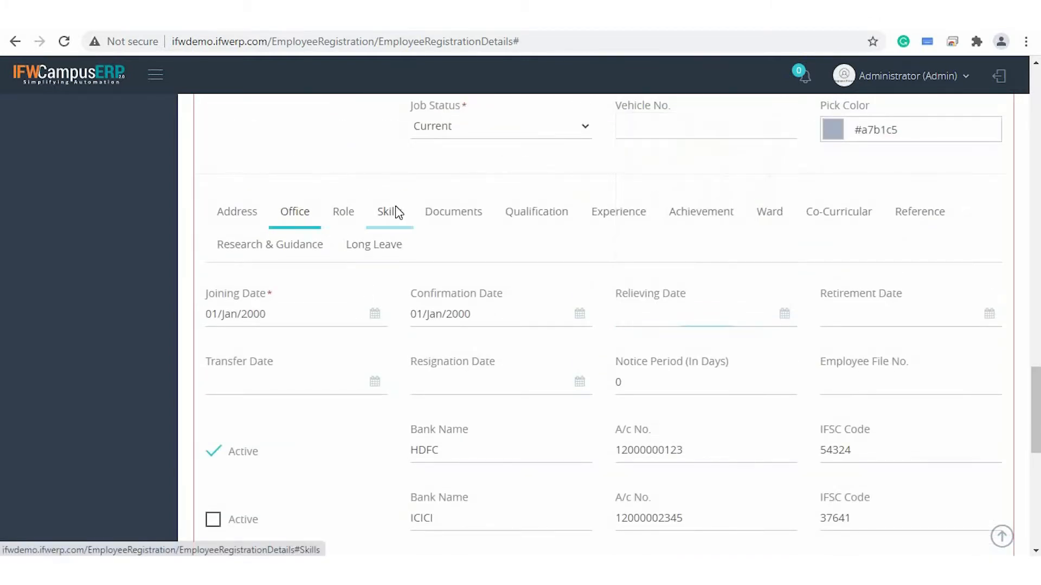
- View the employee's assigned roles and the list of submitted documents
{"action": "left_click", "coordinate": [344, 213]}
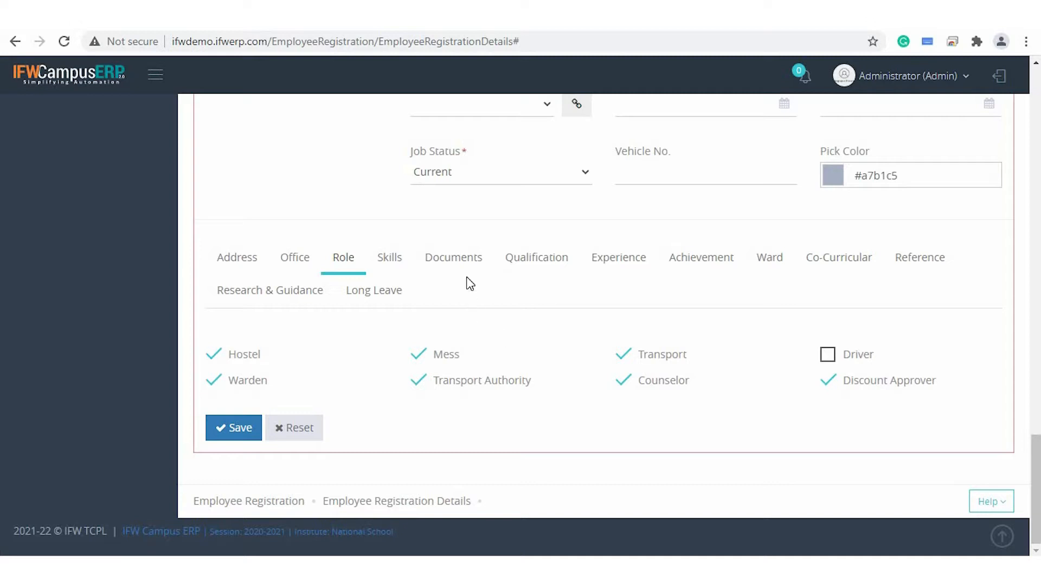
{"action": "left_click", "coordinate": [454, 261]}
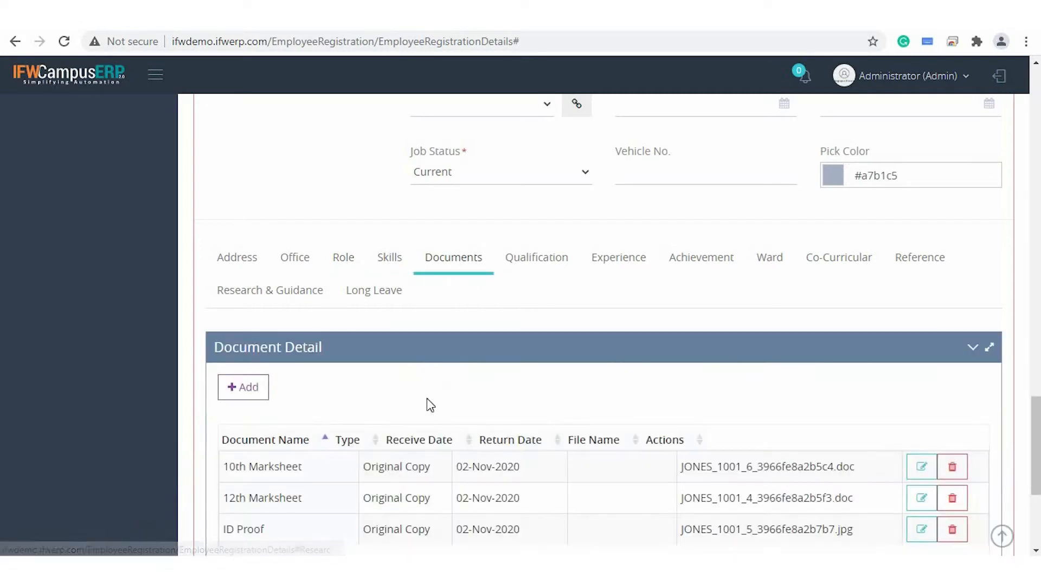
{"action": "scroll", "coordinate": [427, 401], "scroll_direction": "down", "scroll_amount": 2}
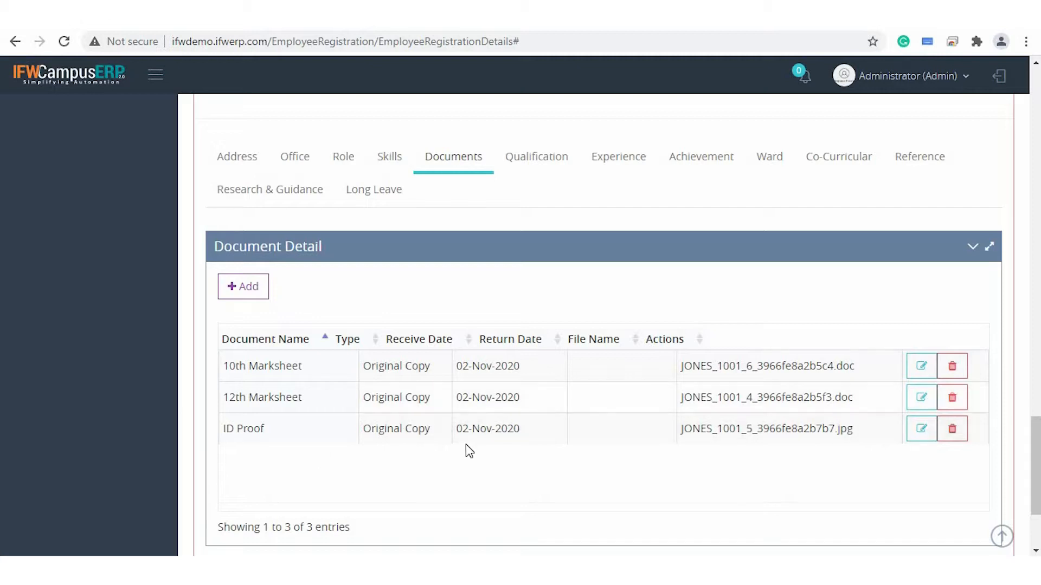
- Review the employee's qualification list and the blank qualification entry form with its Stream options, without adding a record
{"action": "left_click", "coordinate": [548, 162]}
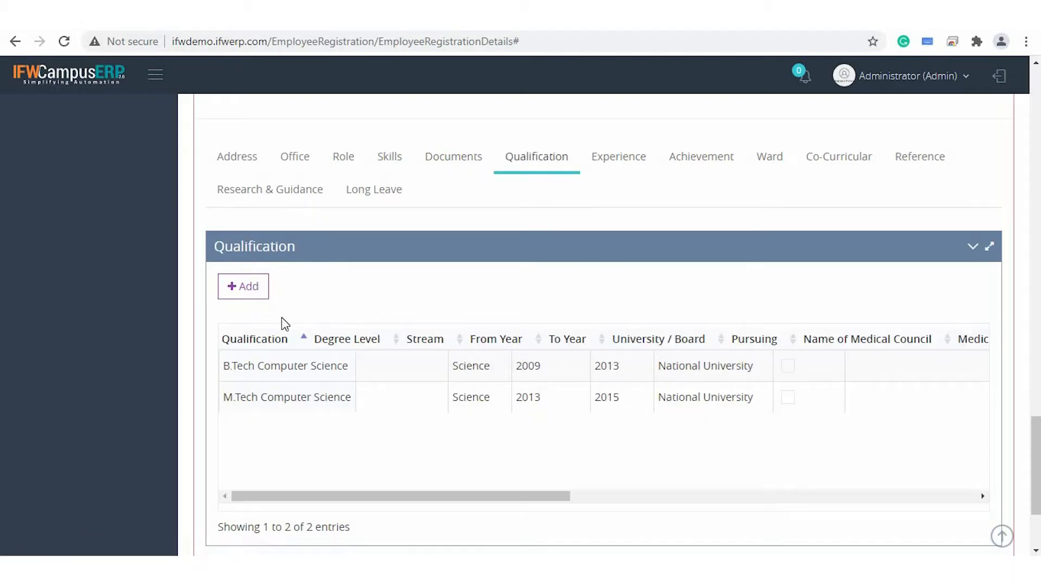
{"action": "left_click", "coordinate": [233, 292]}
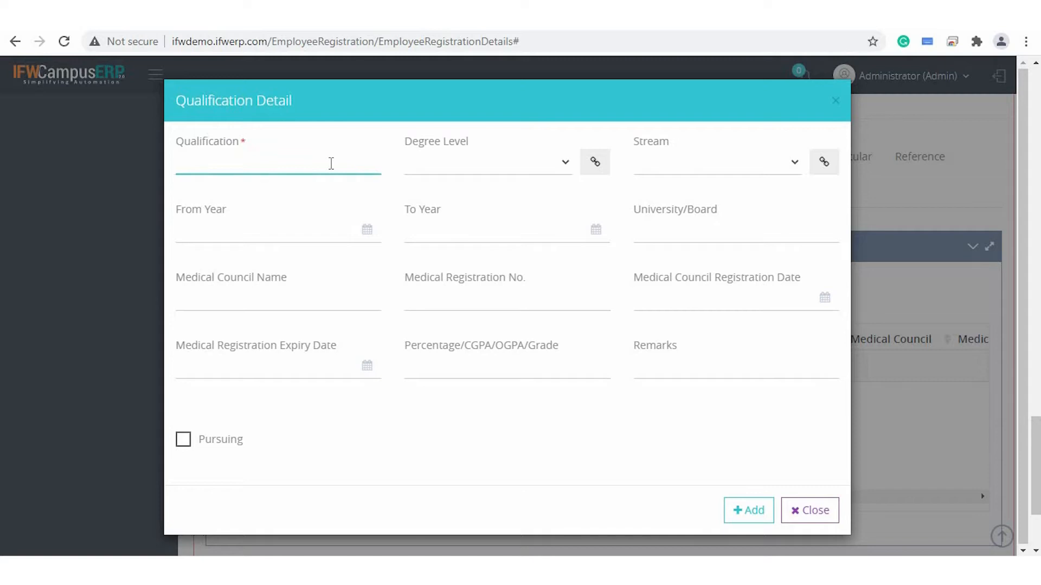
{"action": "left_click", "coordinate": [662, 165]}
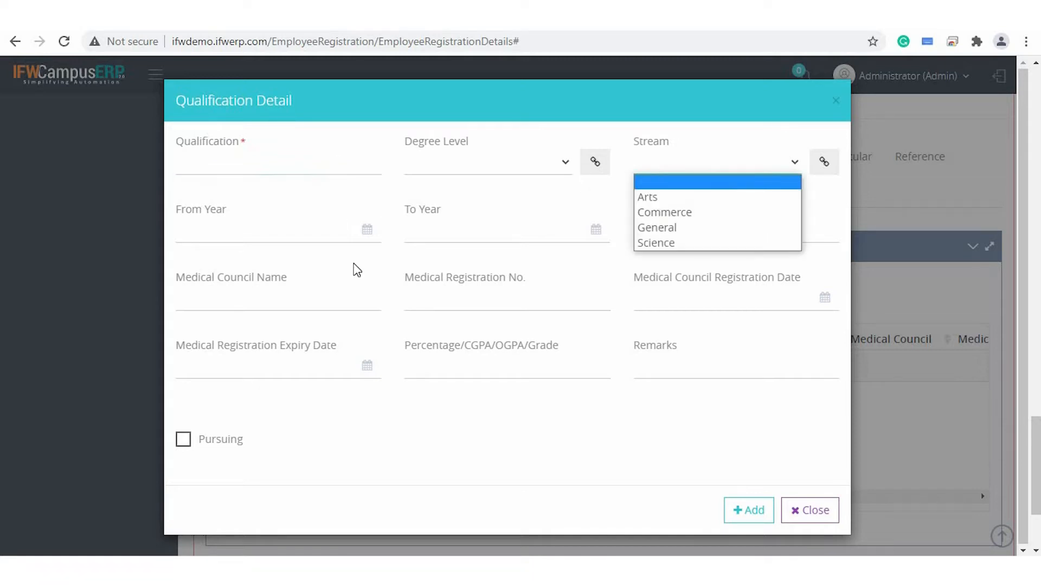
{"action": "left_click", "coordinate": [390, 326]}
{"action": "left_click", "coordinate": [807, 510]}
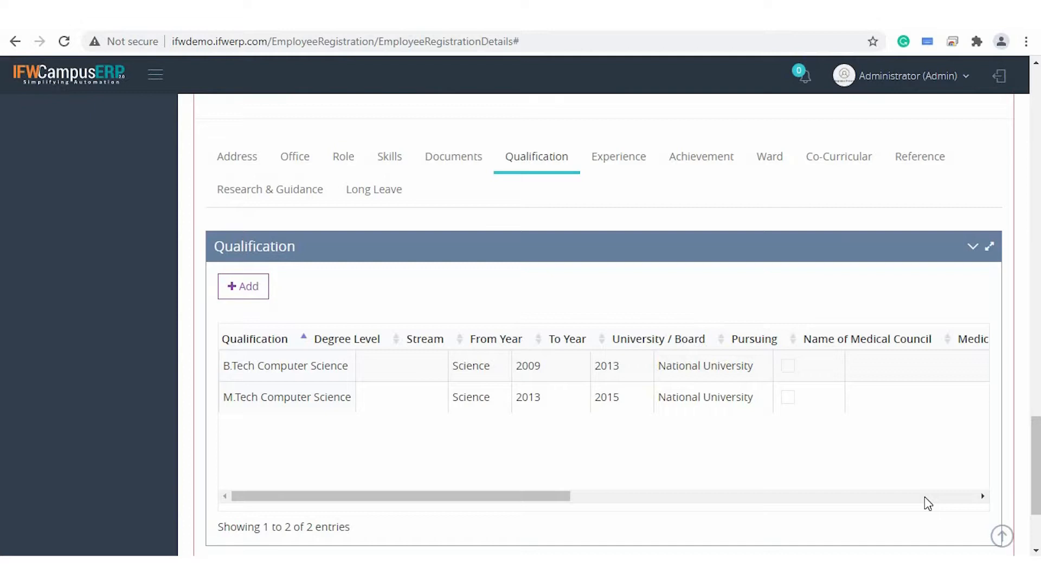
- Inspect the remaining columns of the qualification table and the details of the B.Tech Computer Science entry, leaving it unedited
{"action": "left_click", "coordinate": [926, 497]}
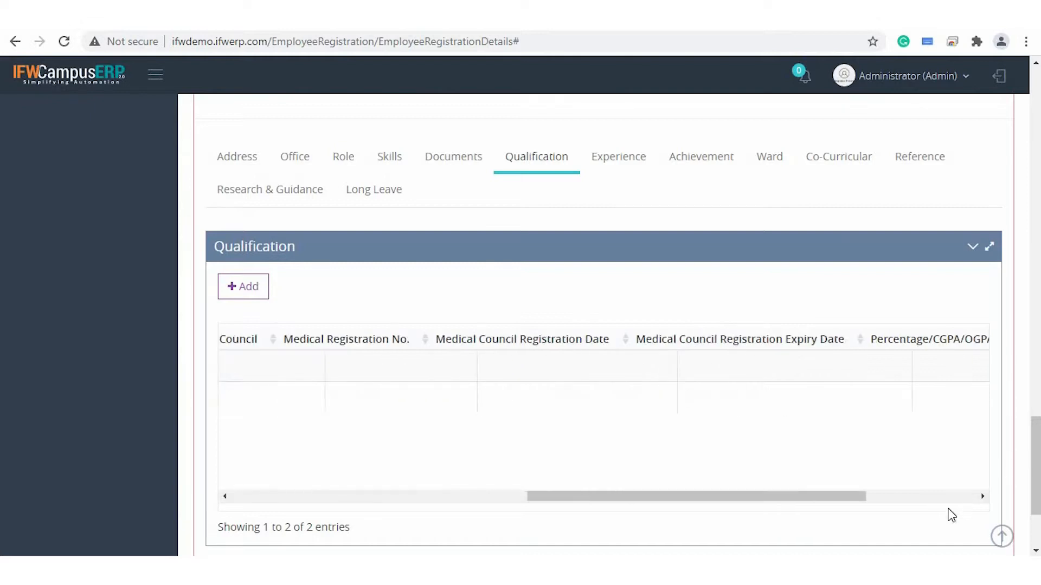
{"action": "left_click", "coordinate": [944, 497]}
{"action": "left_click", "coordinate": [941, 366]}
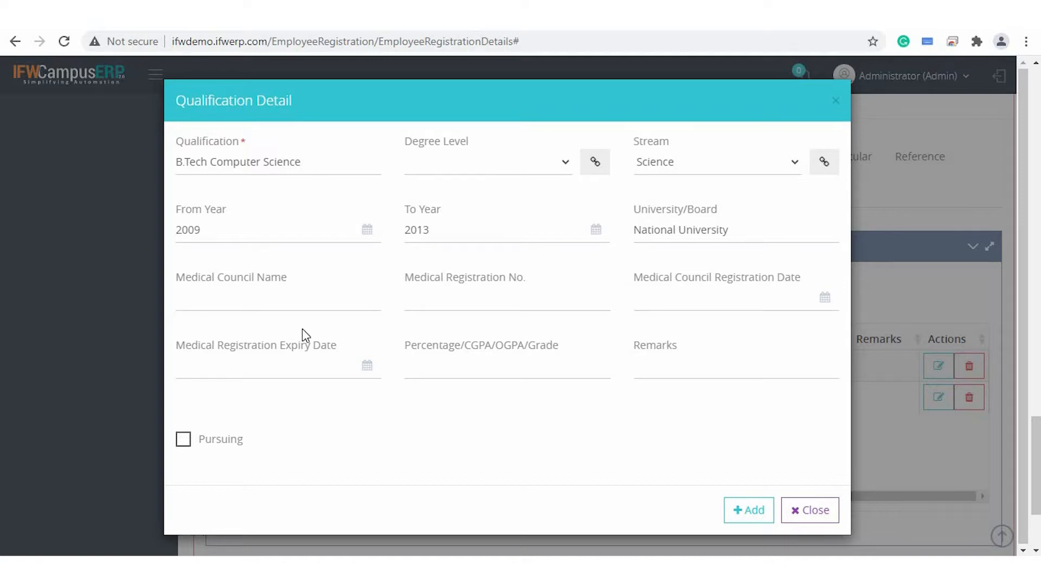
{"action": "left_click", "coordinate": [820, 513]}
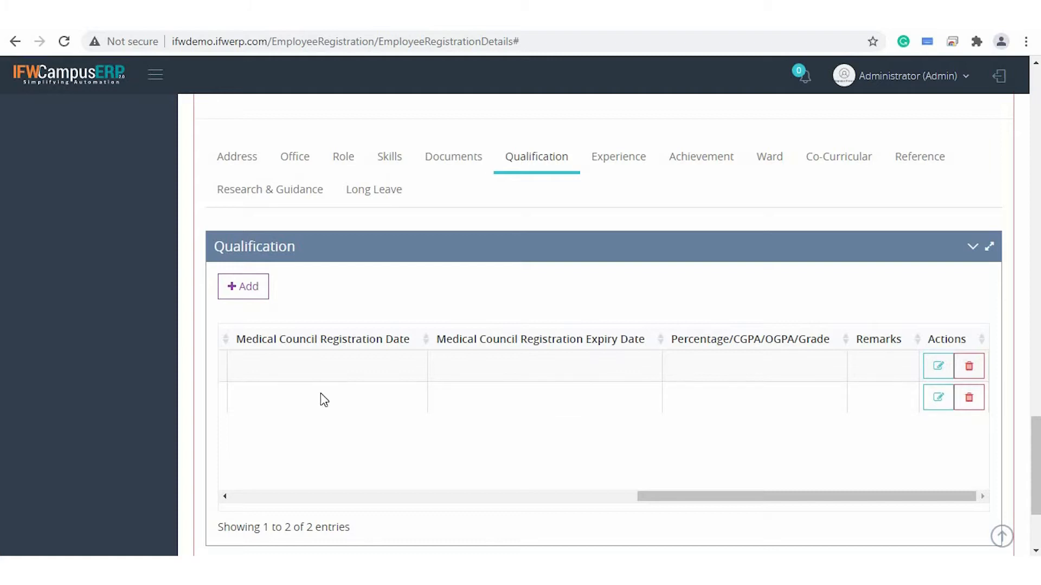
{"action": "left_click", "coordinate": [258, 496]}
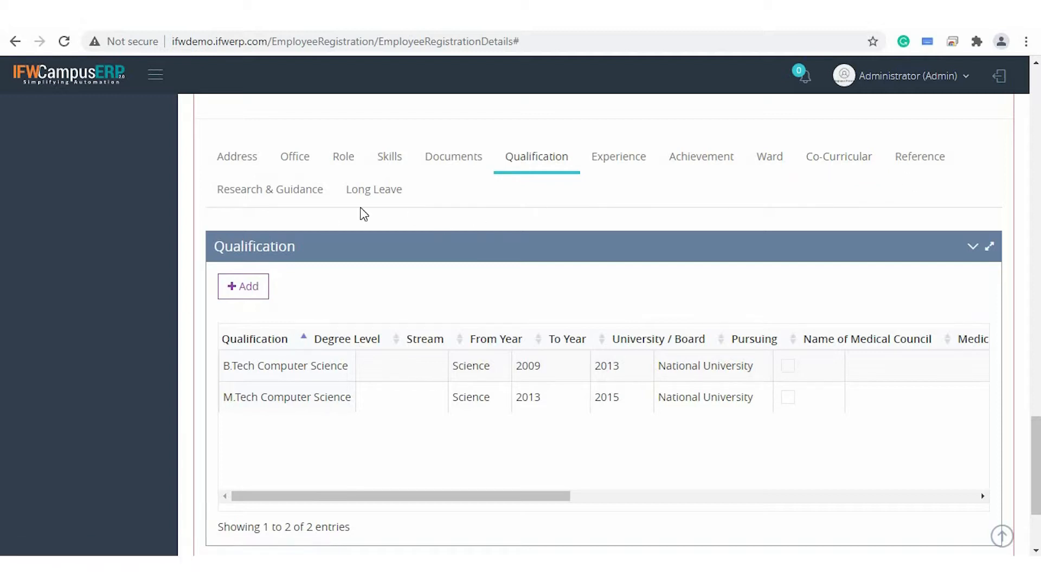
- Go back to the employee listing, generate its Employee Registration Report with the standard export and look through it
{"action": "scroll", "coordinate": [419, 344], "scroll_direction": "up", "scroll_amount": 6}
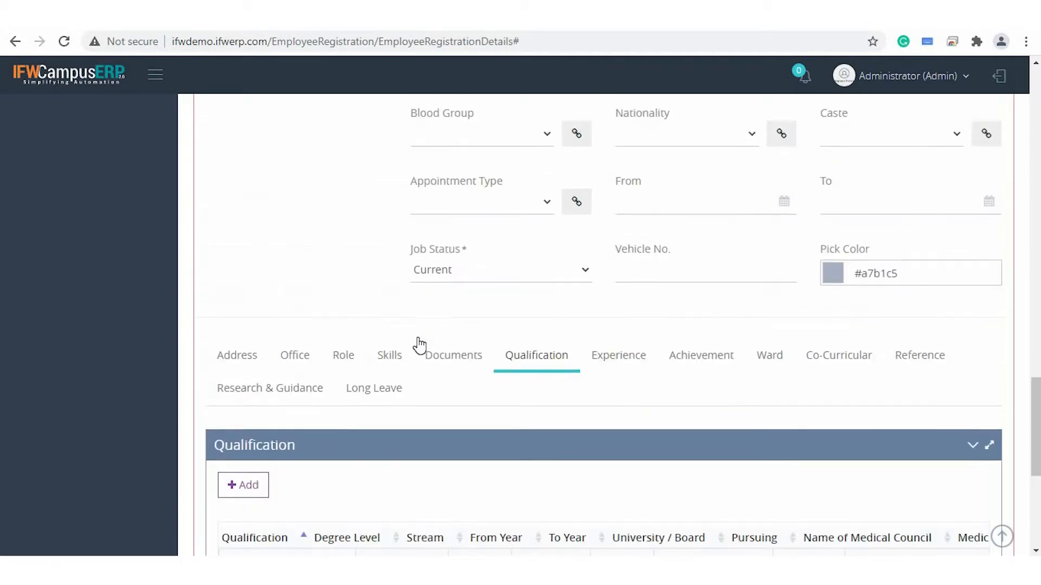
{"action": "scroll", "coordinate": [419, 344], "scroll_direction": "up", "scroll_amount": 10}
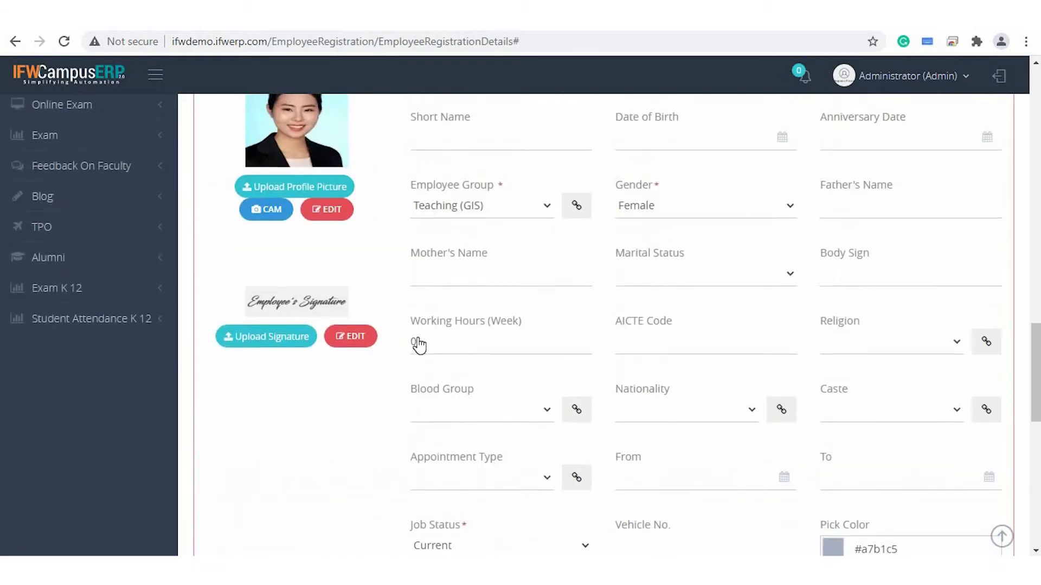
{"action": "scroll", "coordinate": [418, 337], "scroll_direction": "up", "scroll_amount": 10}
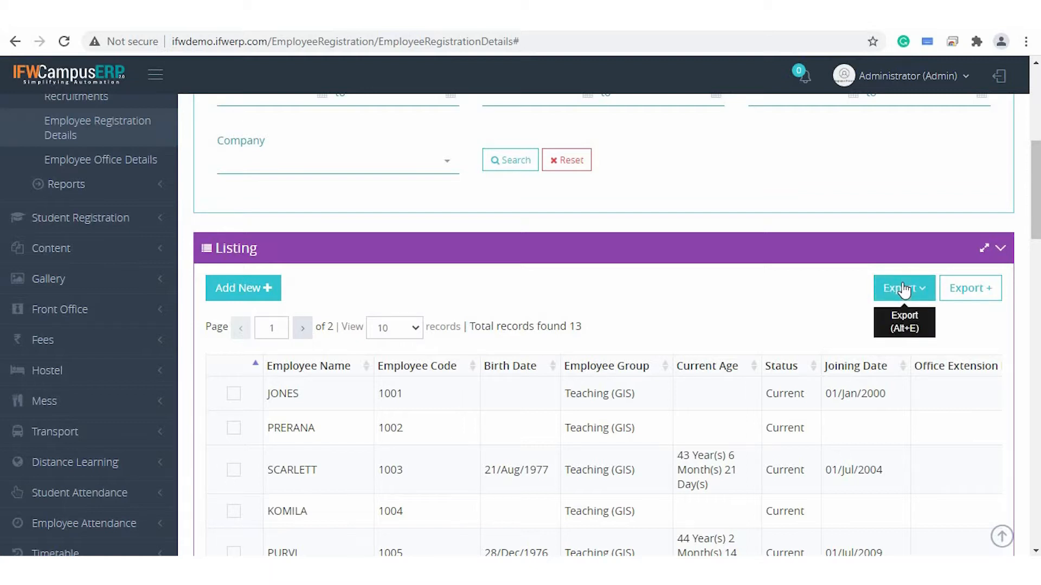
{"action": "scroll", "coordinate": [703, 319], "scroll_direction": "down", "scroll_amount": 1}
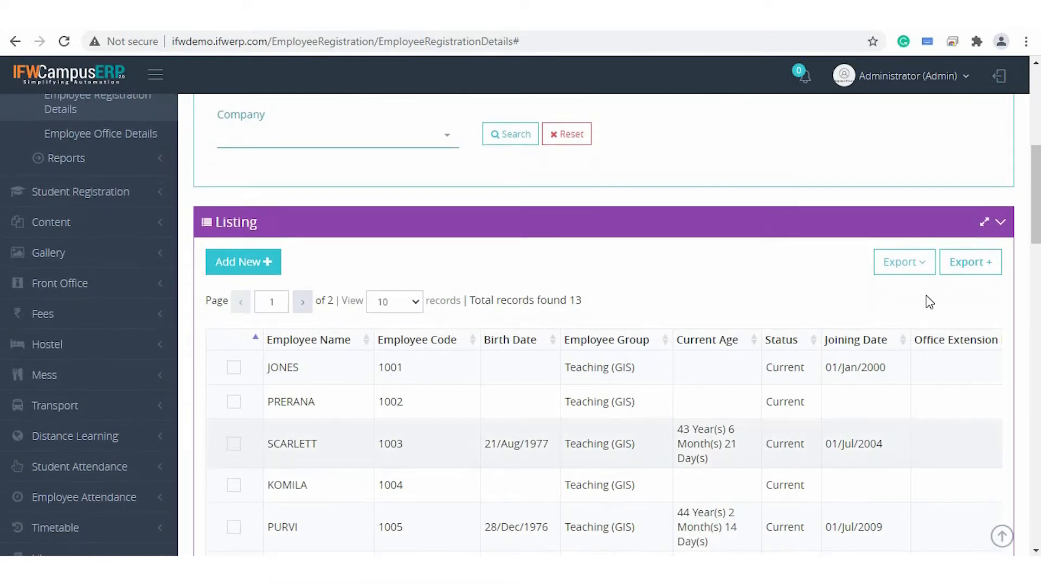
{"action": "left_click", "coordinate": [899, 263]}
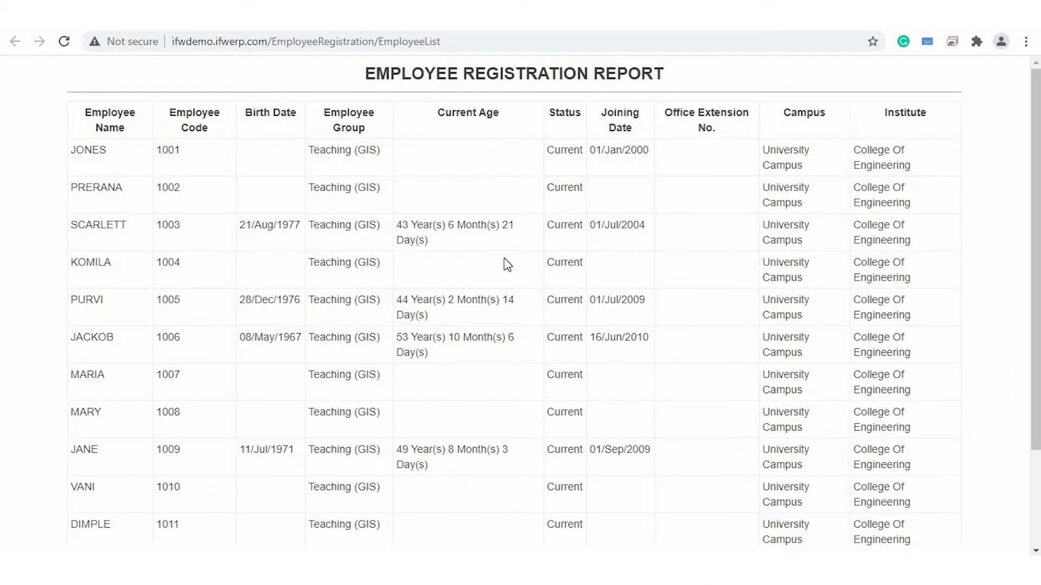
{"action": "scroll", "coordinate": [507, 264], "scroll_direction": "down", "scroll_amount": 2}
{"action": "scroll", "coordinate": [506, 264], "scroll_direction": "up", "scroll_amount": 2}
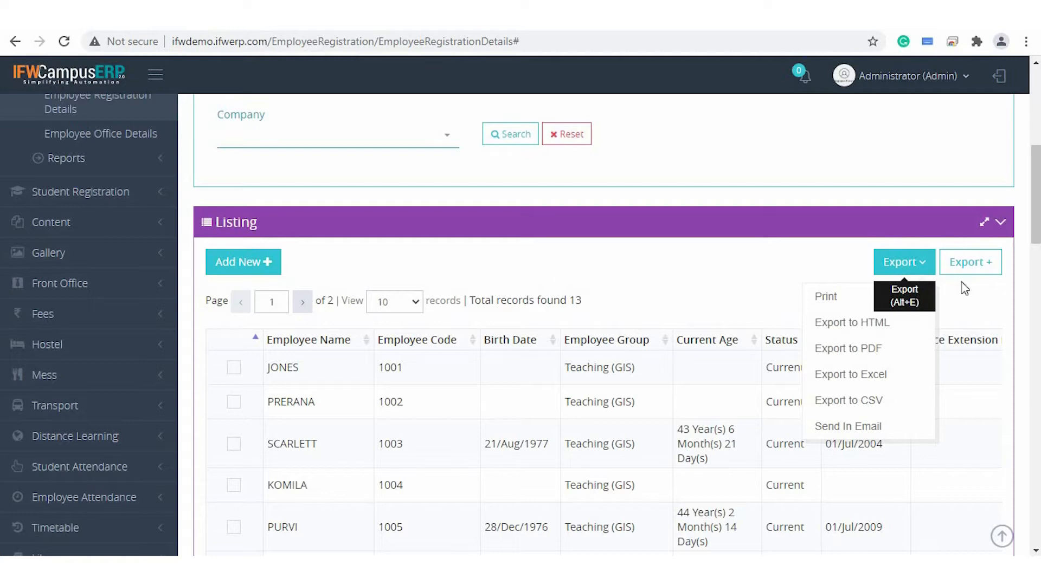
- In a custom Export +, include Employee Code, Employee Name, Joining Date, Gender, Permanent Address, Correspondance Address, Birth Date, Phone No. and Email Id columns
{"action": "left_click", "coordinate": [963, 269]}
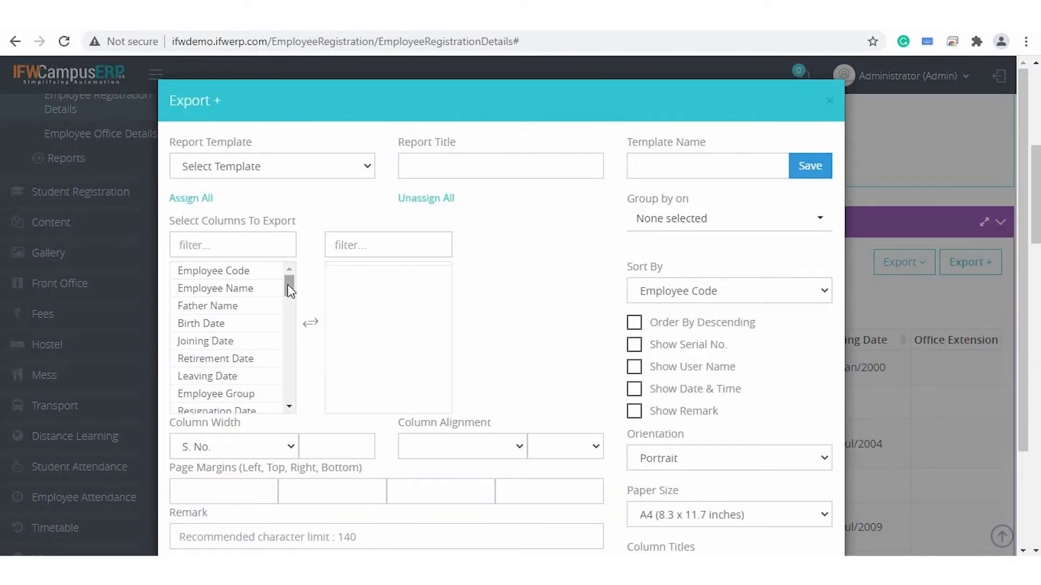
{"action": "scroll", "coordinate": [288, 284], "scroll_direction": "down", "scroll_amount": 3}
{"action": "left_click_drag", "start_coordinate": [289, 318], "coordinate": [291, 283]}
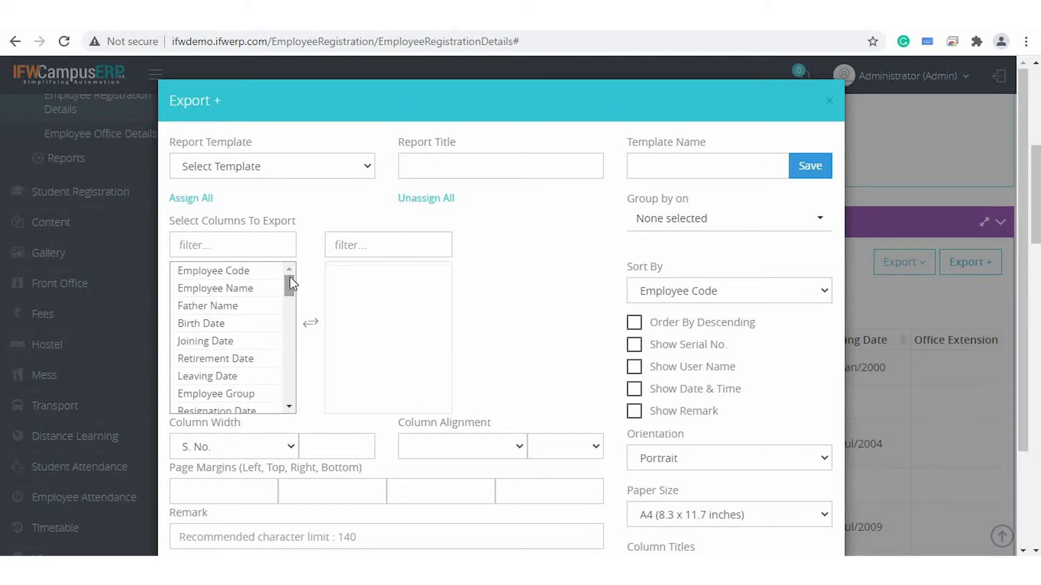
{"action": "left_click", "coordinate": [257, 275]}
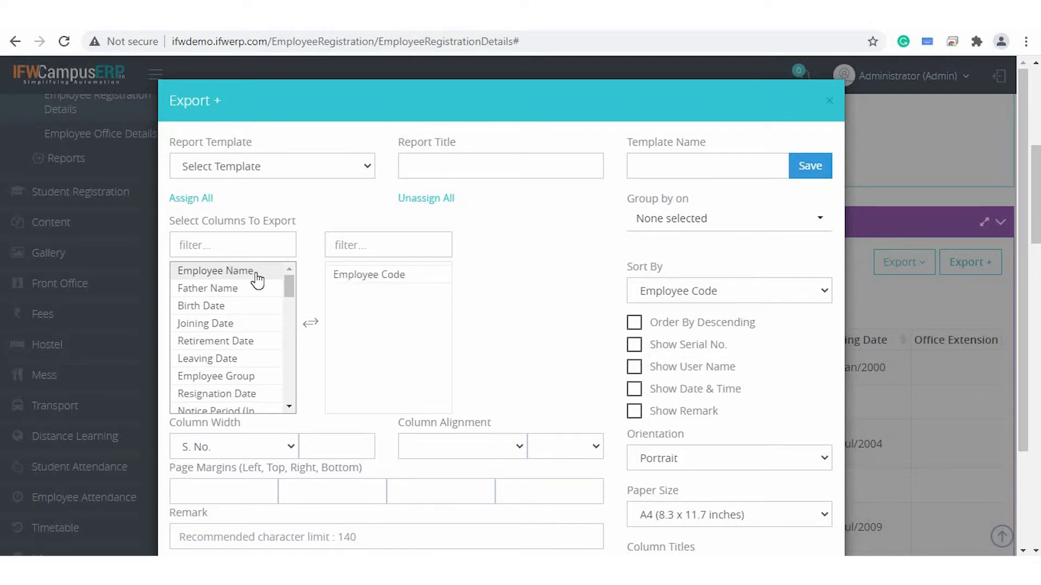
{"action": "left_click", "coordinate": [257, 277]}
{"action": "left_click", "coordinate": [257, 307]}
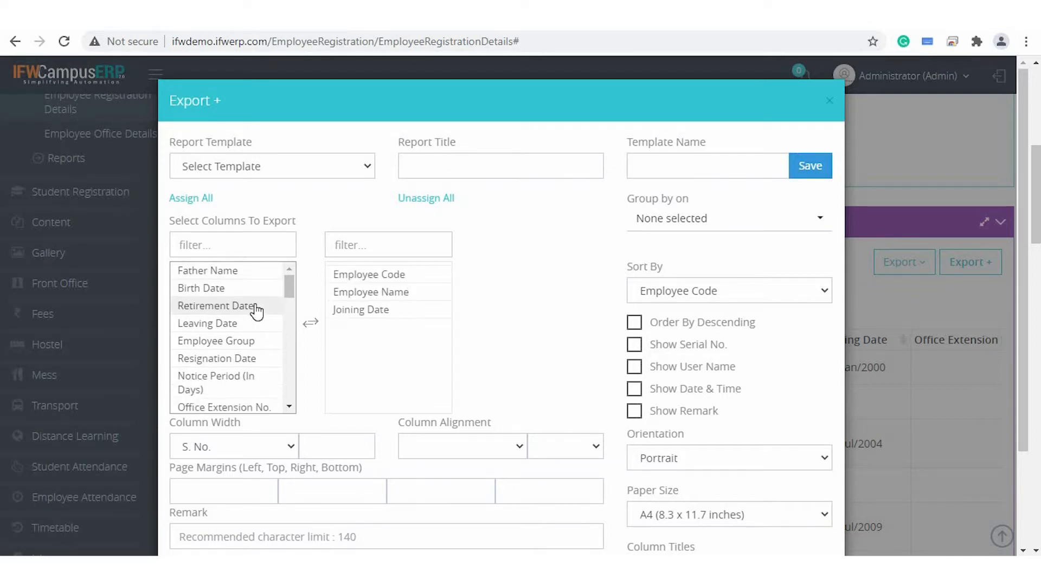
{"action": "left_click", "coordinate": [257, 360]}
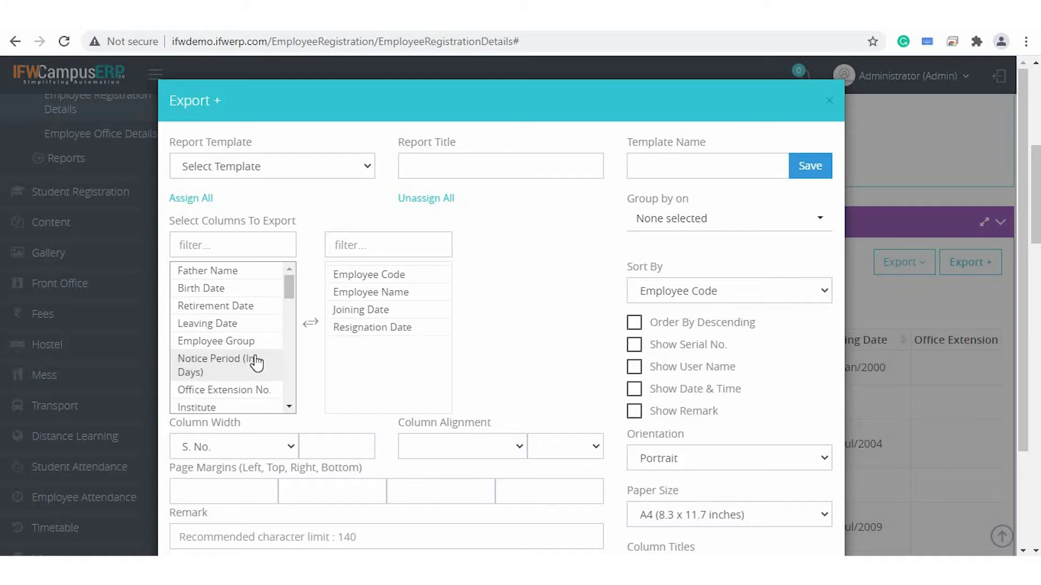
{"action": "scroll", "coordinate": [239, 391], "scroll_direction": "down", "scroll_amount": 1}
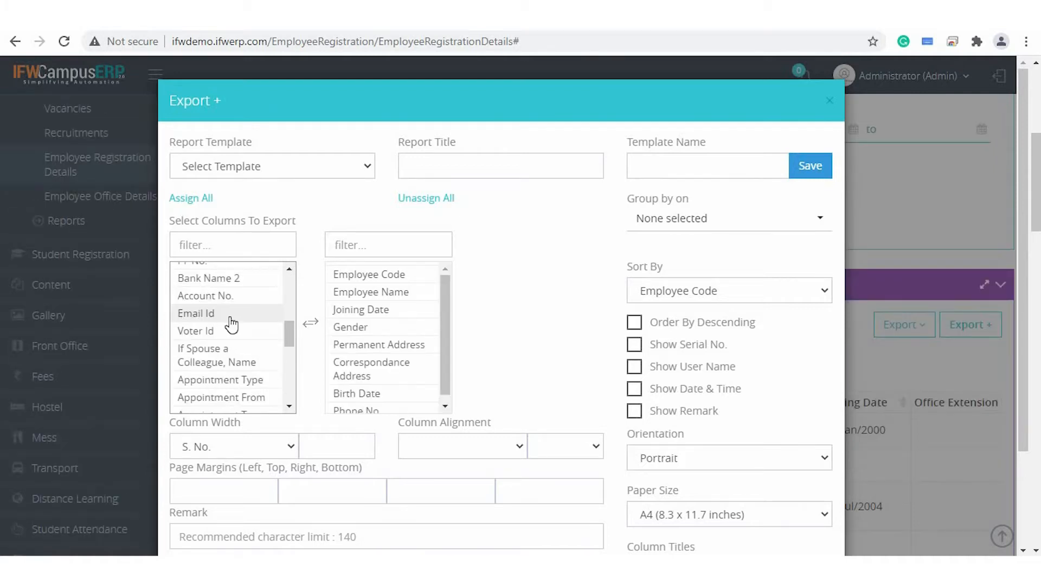
{"action": "left_click", "coordinate": [232, 325]}
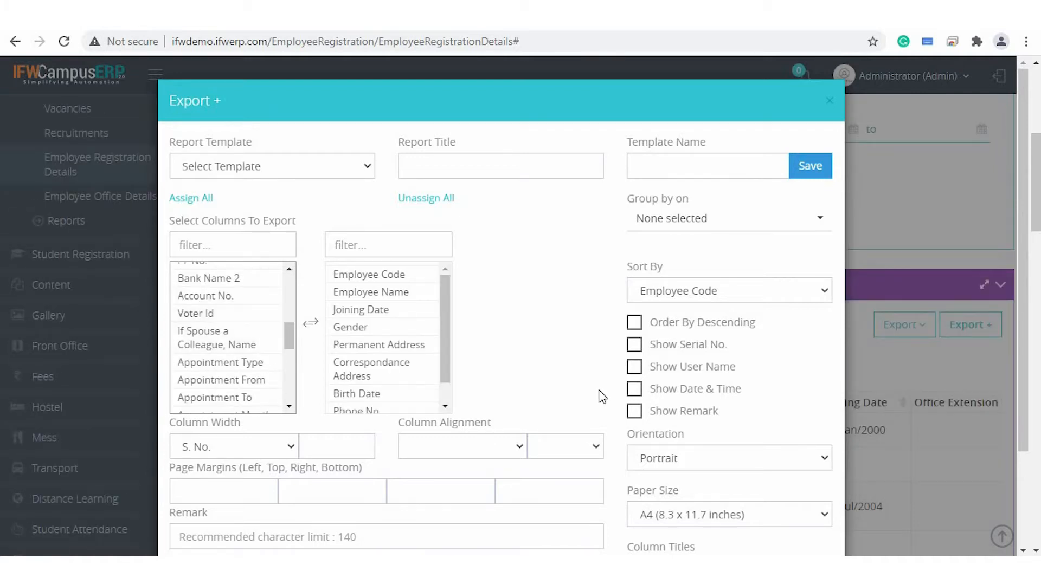
- Show serial numbers in the export, keep sorting by Employee Code, and group the records by Department
{"action": "left_click", "coordinate": [634, 344]}
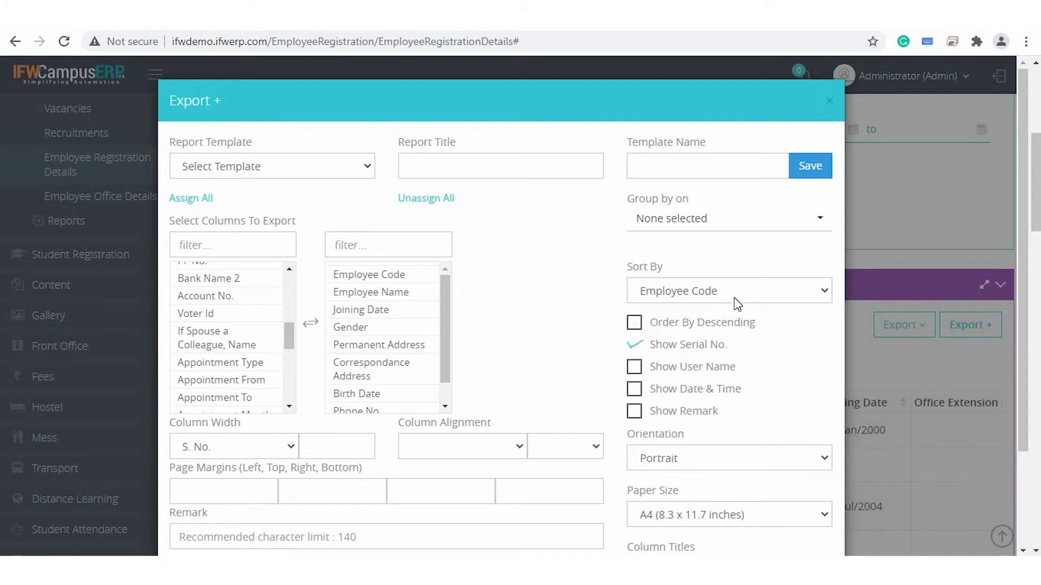
{"action": "left_click", "coordinate": [720, 302]}
{"action": "left_click", "coordinate": [720, 303]}
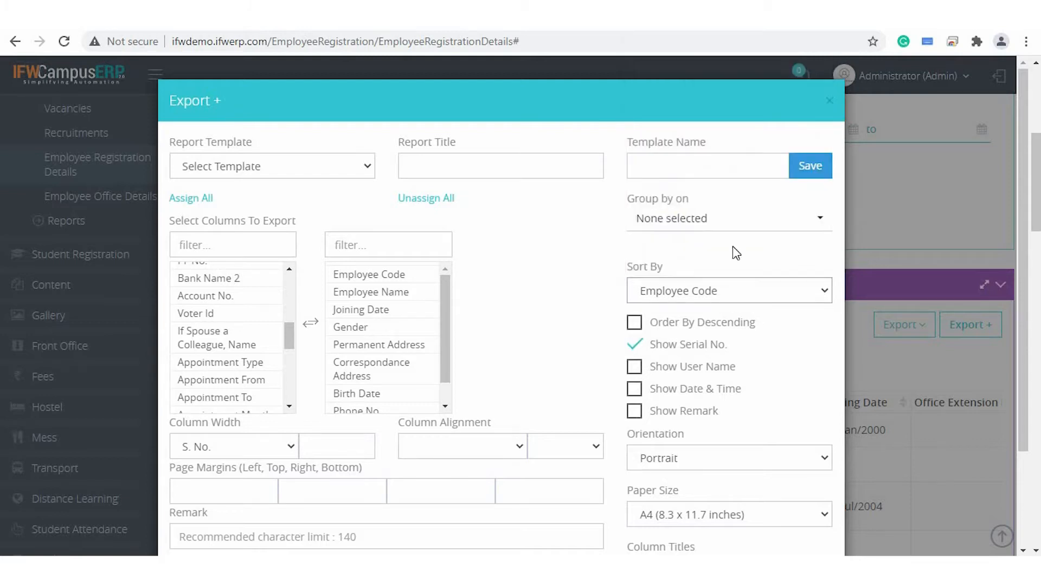
{"action": "left_click", "coordinate": [701, 219]}
{"action": "left_click", "coordinate": [698, 289]}
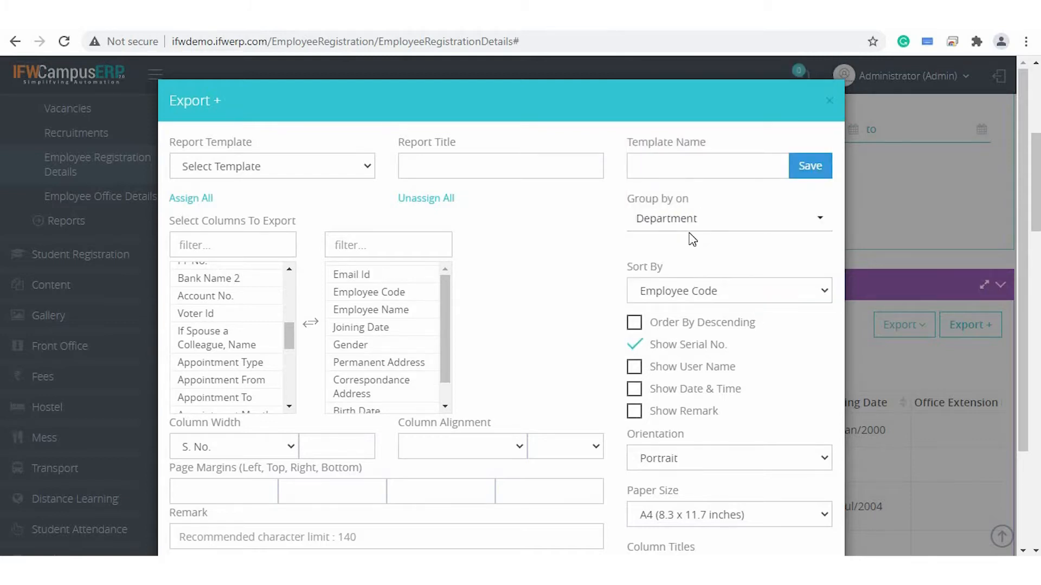
{"action": "left_click", "coordinate": [690, 226]}
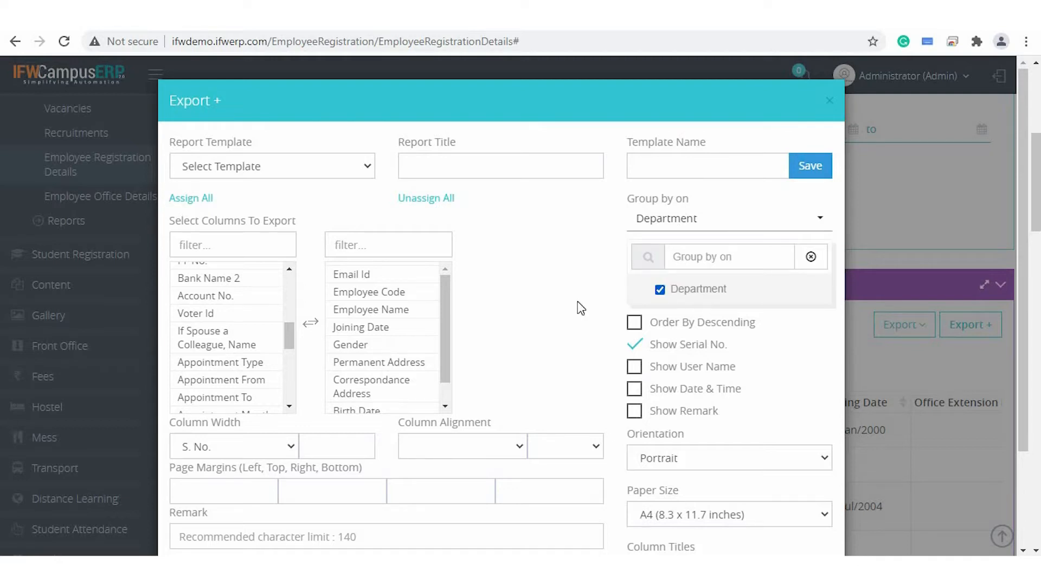
{"action": "left_click", "coordinate": [564, 313]}
- Keep the export's orientation as Portrait and its paper size as A4 (8.3 x 11.7 inches)
{"action": "scroll", "coordinate": [563, 313], "scroll_direction": "down", "scroll_amount": 3}
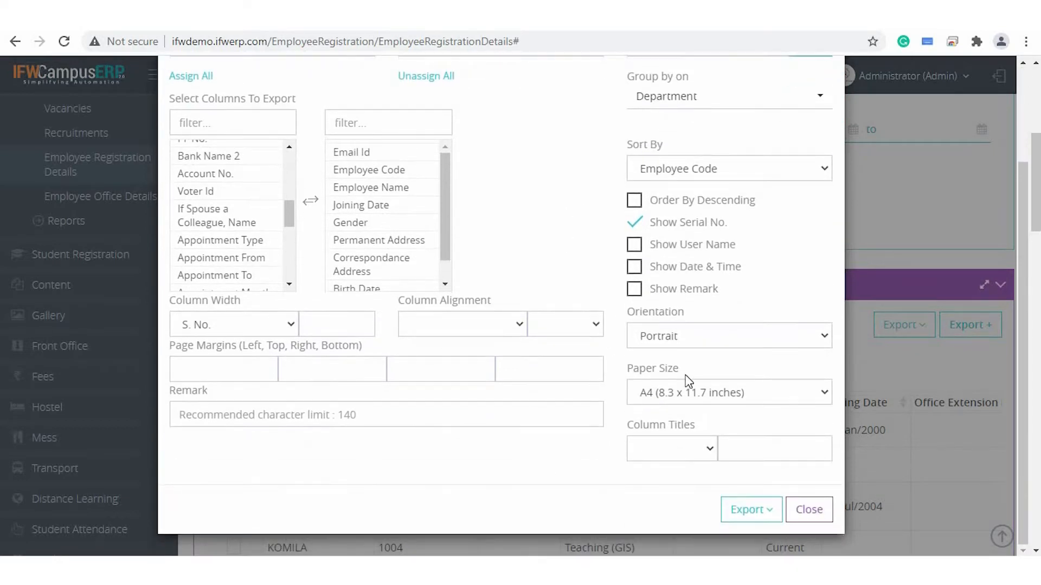
{"action": "left_click", "coordinate": [699, 334]}
{"action": "left_click", "coordinate": [688, 418]}
{"action": "left_click", "coordinate": [699, 396]}
{"action": "left_click", "coordinate": [700, 395]}
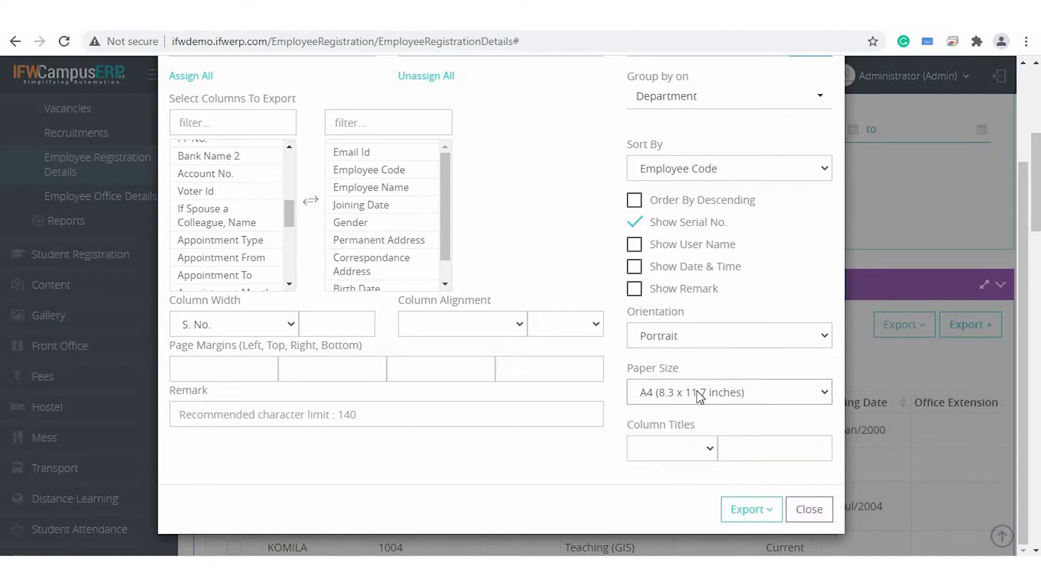
{"action": "left_click", "coordinate": [700, 396]}
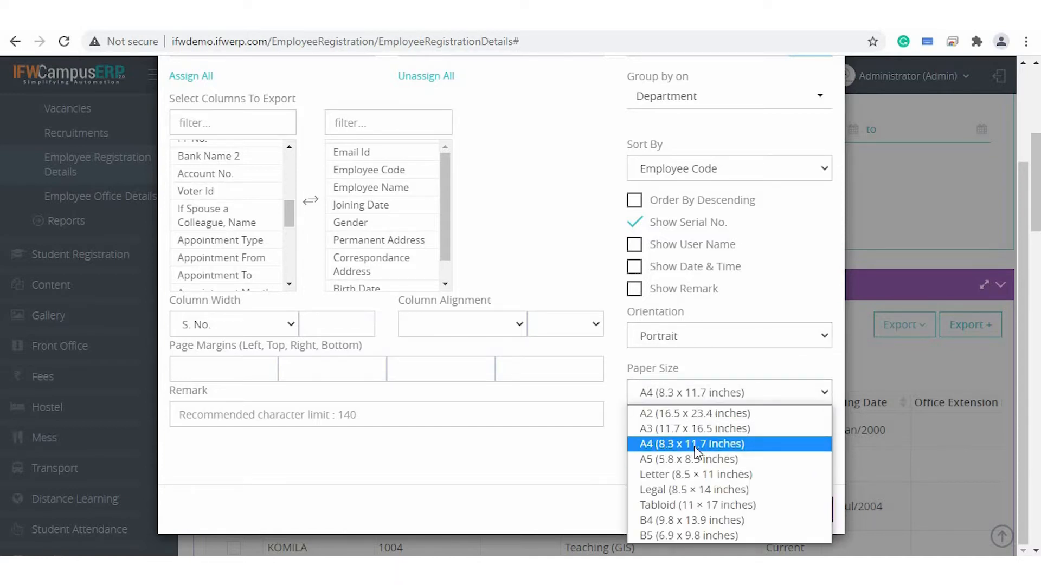
{"action": "left_click", "coordinate": [696, 445]}
- Check the column width choices and set the Department column's alignment to Center
{"action": "left_click", "coordinate": [261, 324]}
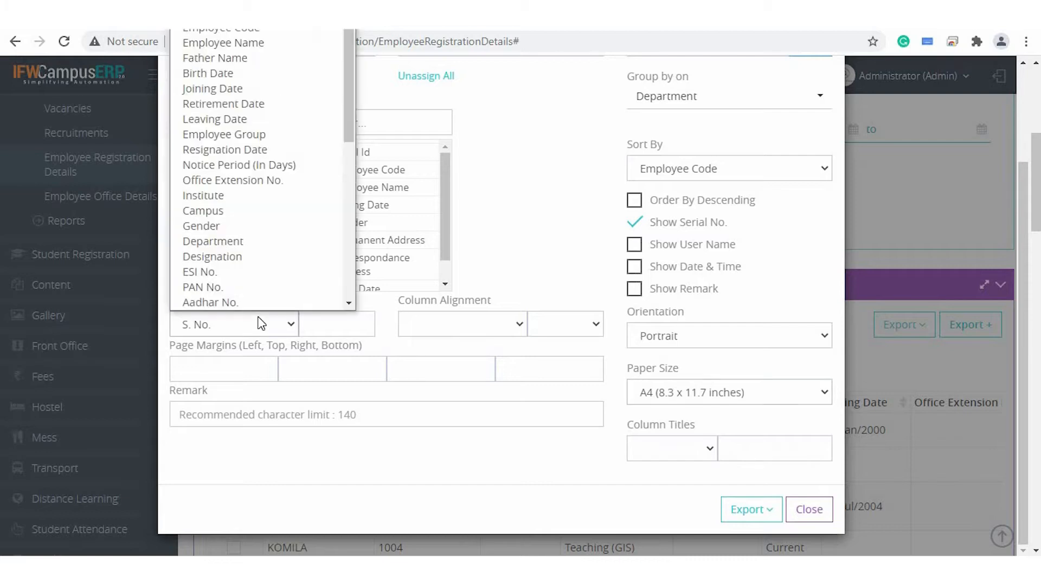
{"action": "left_click", "coordinate": [500, 328]}
{"action": "left_click", "coordinate": [495, 327]}
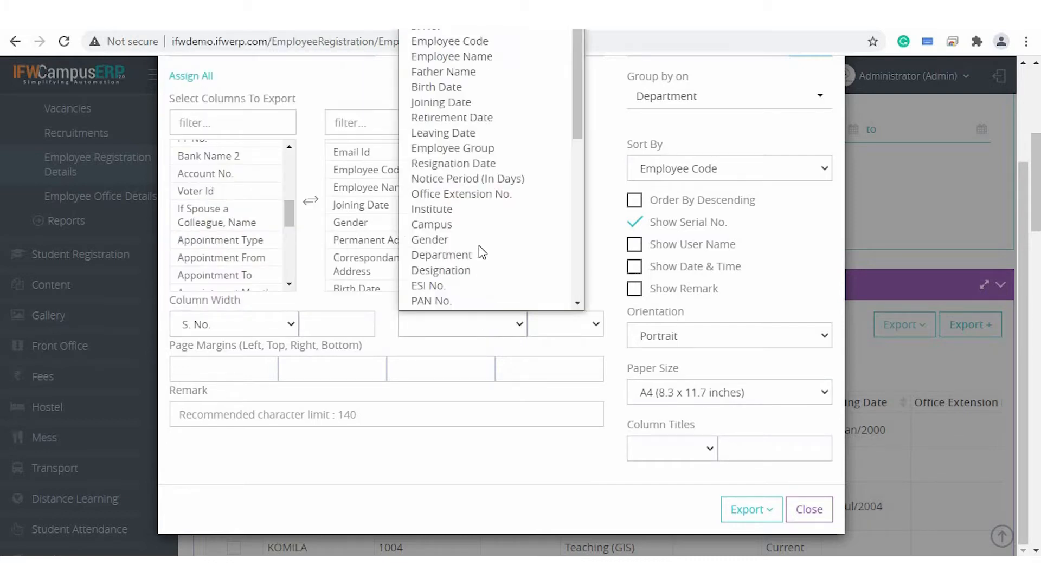
{"action": "left_click", "coordinate": [479, 247]}
{"action": "left_click", "coordinate": [569, 332]}
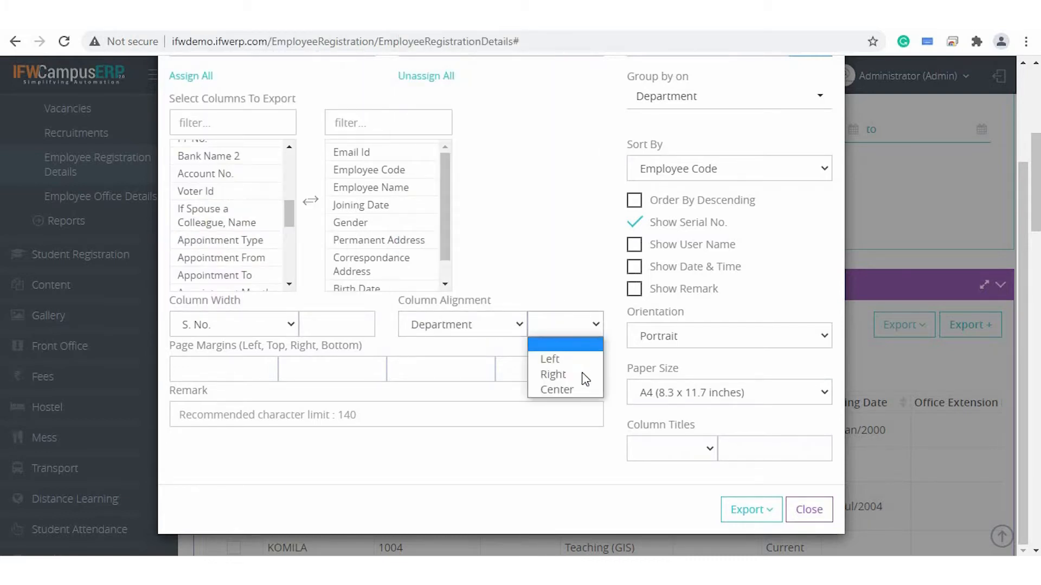
{"action": "left_click", "coordinate": [581, 388]}
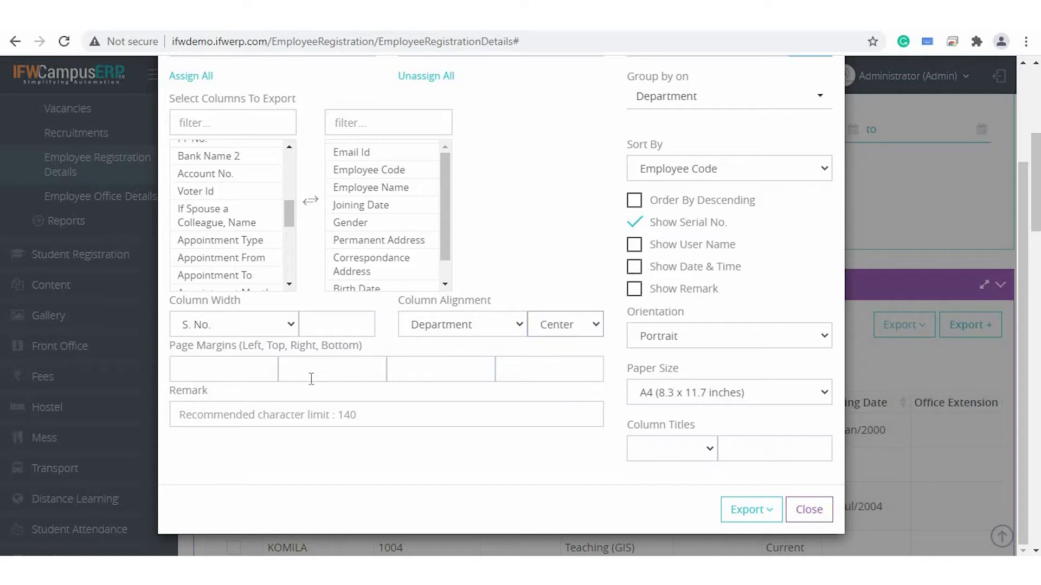
- Set the export's left, top, right and bottom page margins to 0.5 each
{"action": "left_click", "coordinate": [244, 364]}
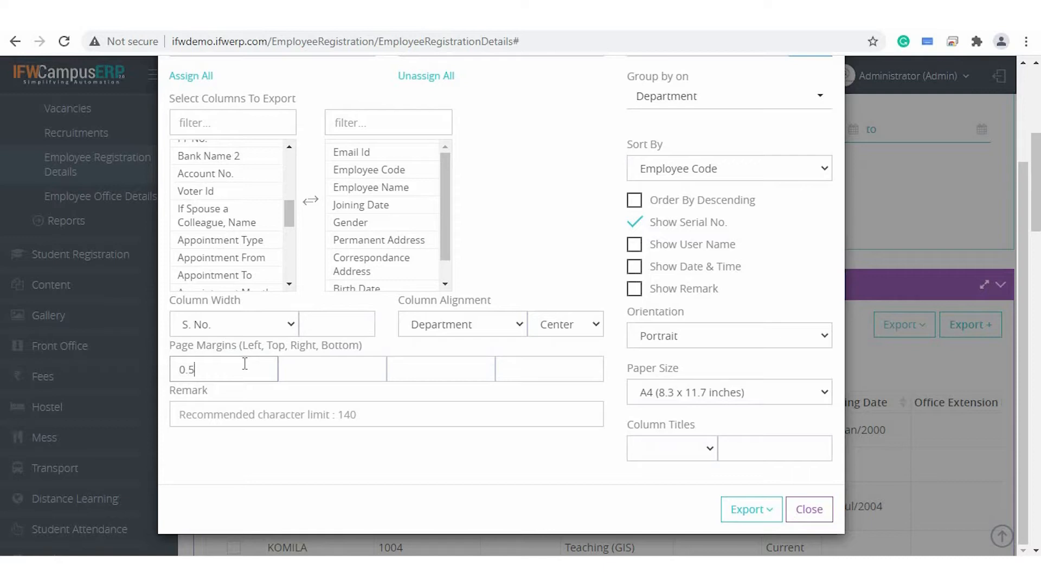
{"action": "key", "text": "ctrl+a"}
{"action": "key", "text": "Tab"}
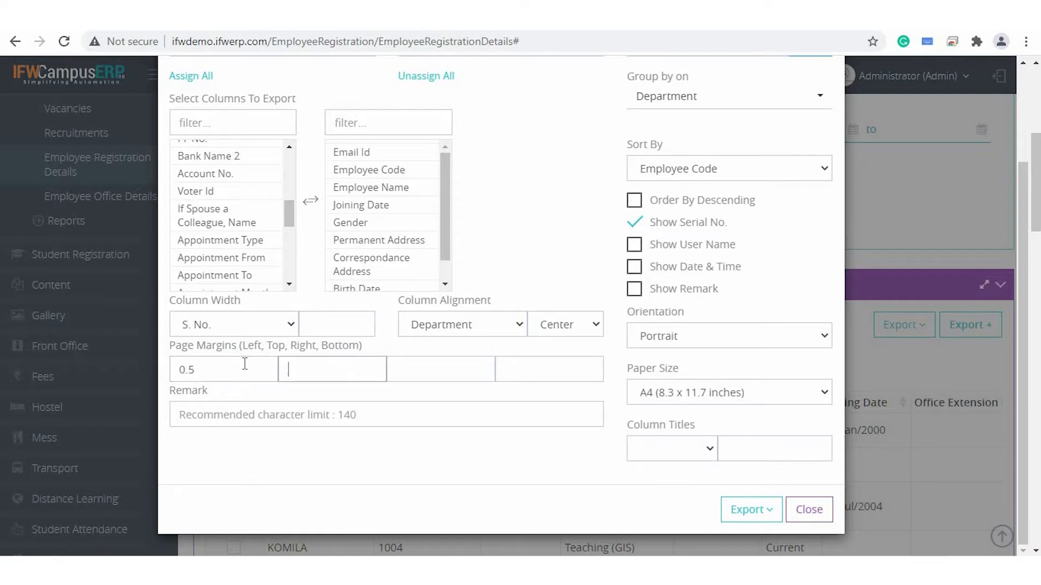
{"action": "key", "text": "Tab"}
{"action": "type", "text": "0.5"}
{"action": "key", "text": "Tab"}
{"action": "key", "text": "Tab"}
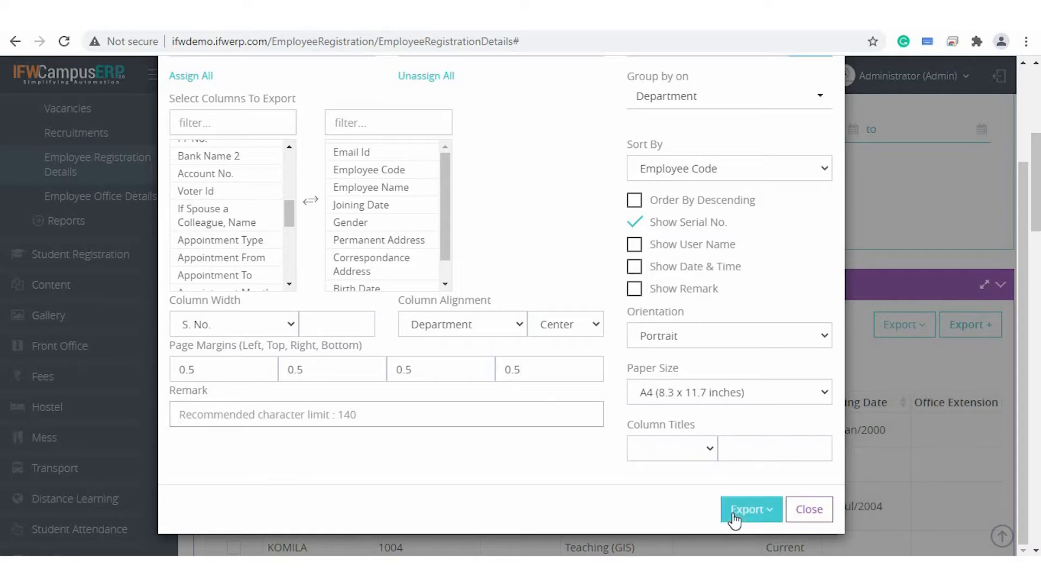
- Check the output formats available for the customized employee export
{"action": "scroll", "coordinate": [762, 515], "scroll_direction": "down", "scroll_amount": 2}
{"action": "left_click", "coordinate": [762, 515]}
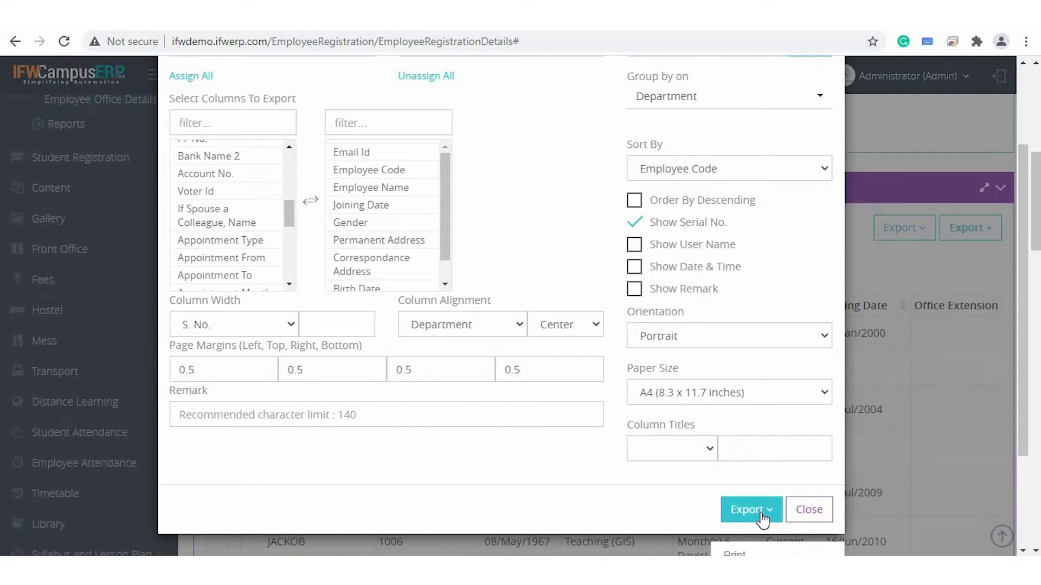
{"action": "scroll", "coordinate": [772, 502], "scroll_direction": "down", "scroll_amount": 3}
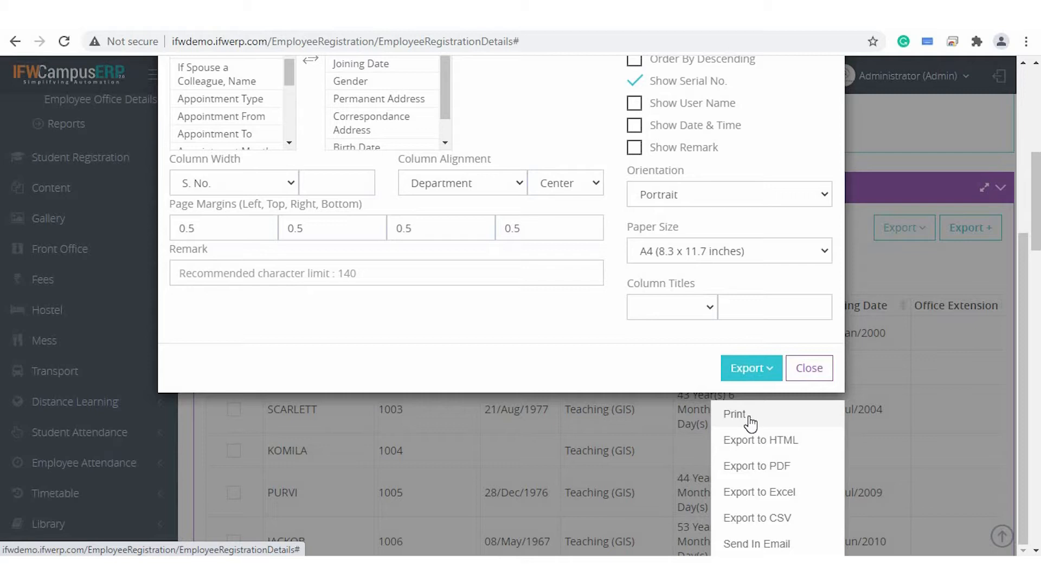
- Enter Employee Detail as the export template name, and check the available report templates before closing the export options
{"action": "scroll", "coordinate": [463, 206], "scroll_direction": "up", "scroll_amount": 5}
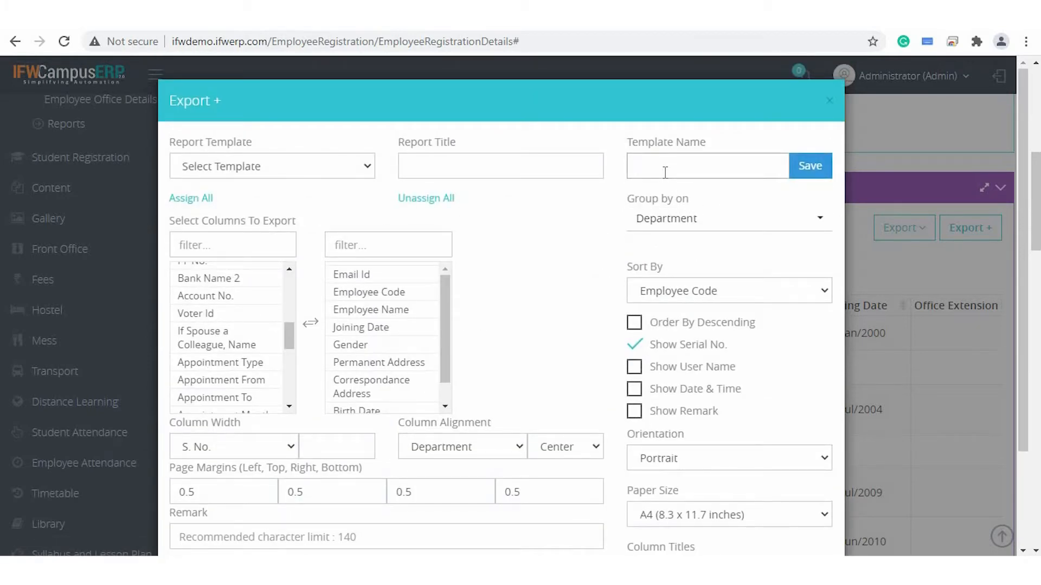
{"action": "type", "text": "Employee Detail"}
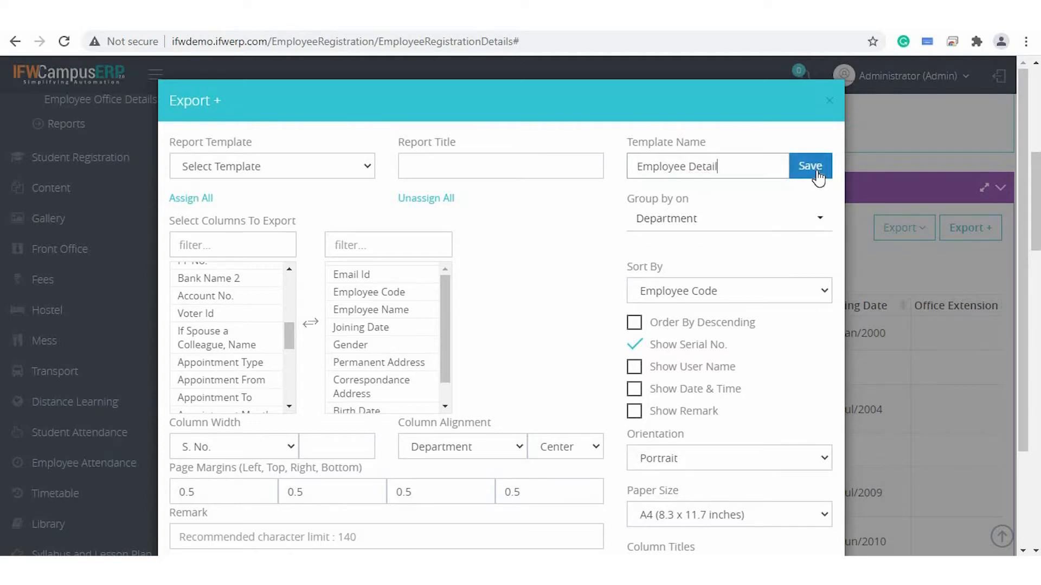
{"action": "left_click", "coordinate": [283, 174]}
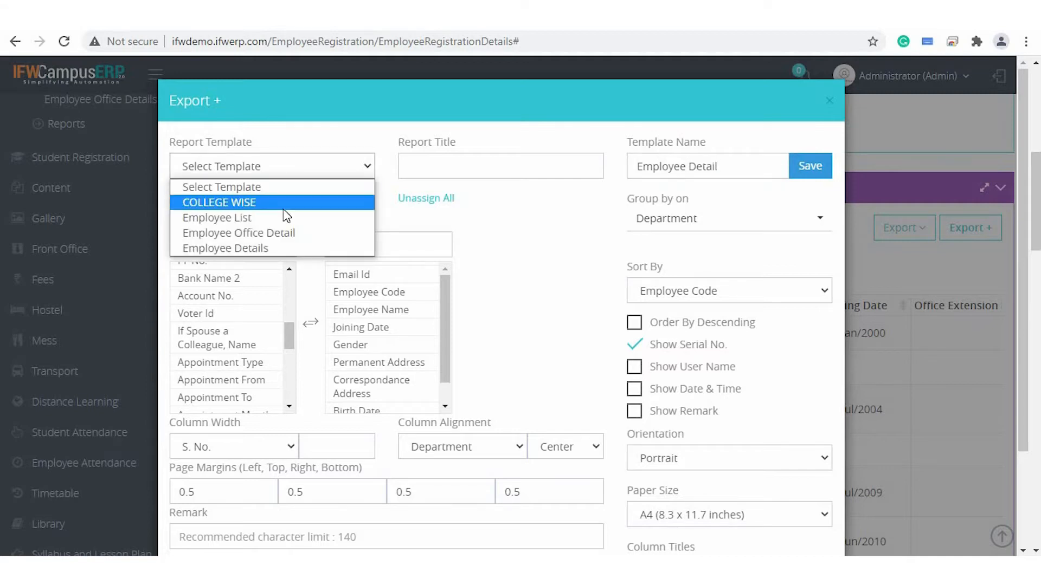
{"action": "left_click", "coordinate": [297, 170]}
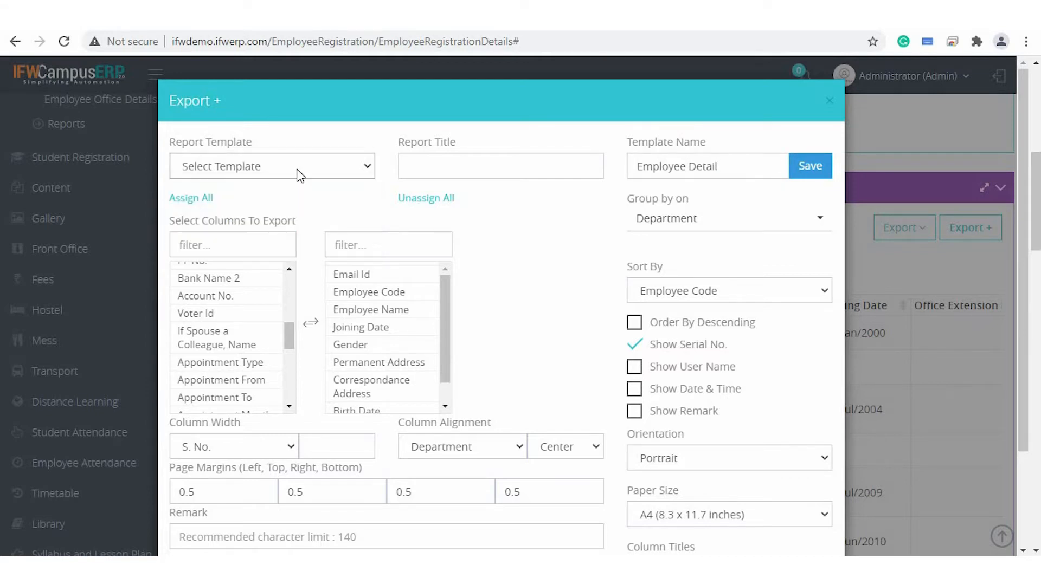
{"action": "left_click", "coordinate": [829, 100]}
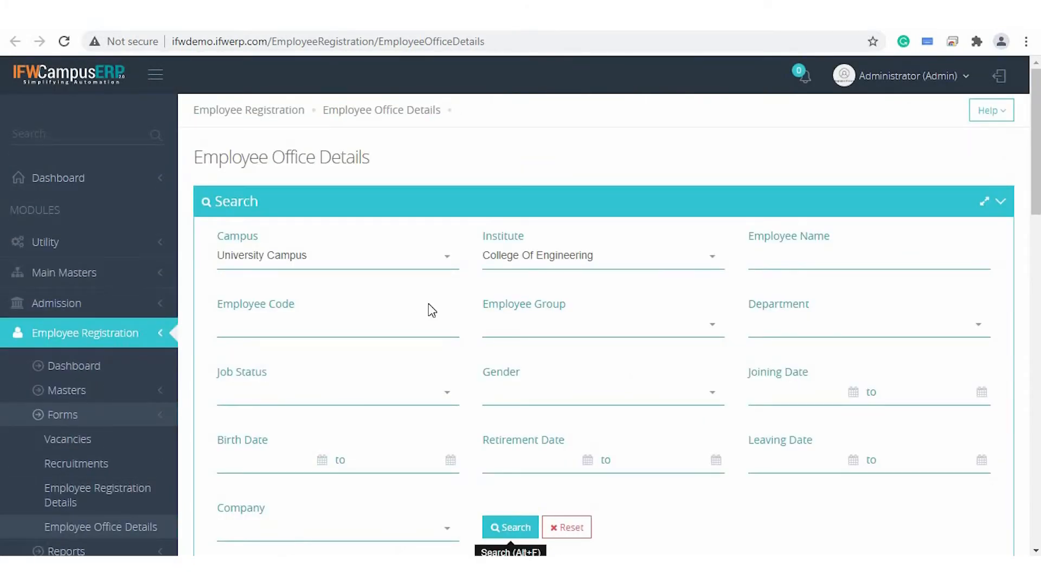
- Look through the employee listing on the Employee Office Details page
{"action": "scroll", "coordinate": [432, 311], "scroll_direction": "down", "scroll_amount": 5}
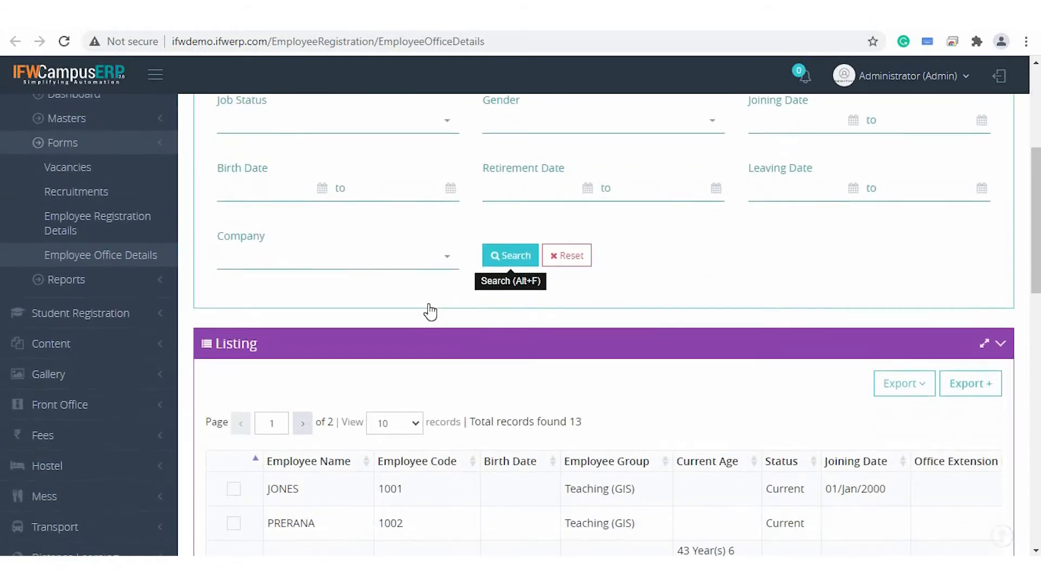
{"action": "scroll", "coordinate": [430, 311], "scroll_direction": "down", "scroll_amount": 2}
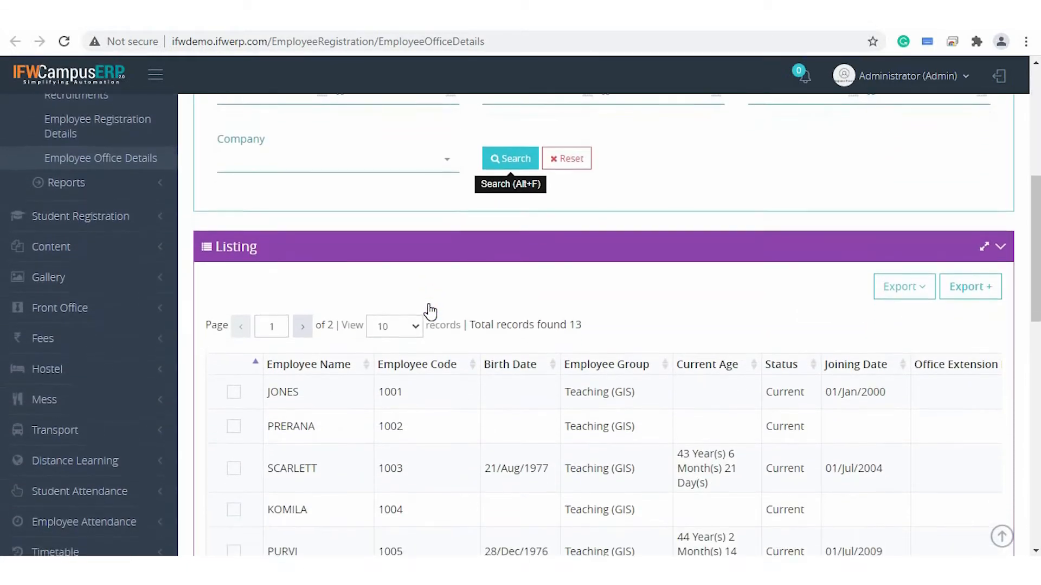
{"action": "scroll", "coordinate": [429, 310], "scroll_direction": "down", "scroll_amount": 3}
{"action": "scroll", "coordinate": [454, 487], "scroll_direction": "down", "scroll_amount": 1}
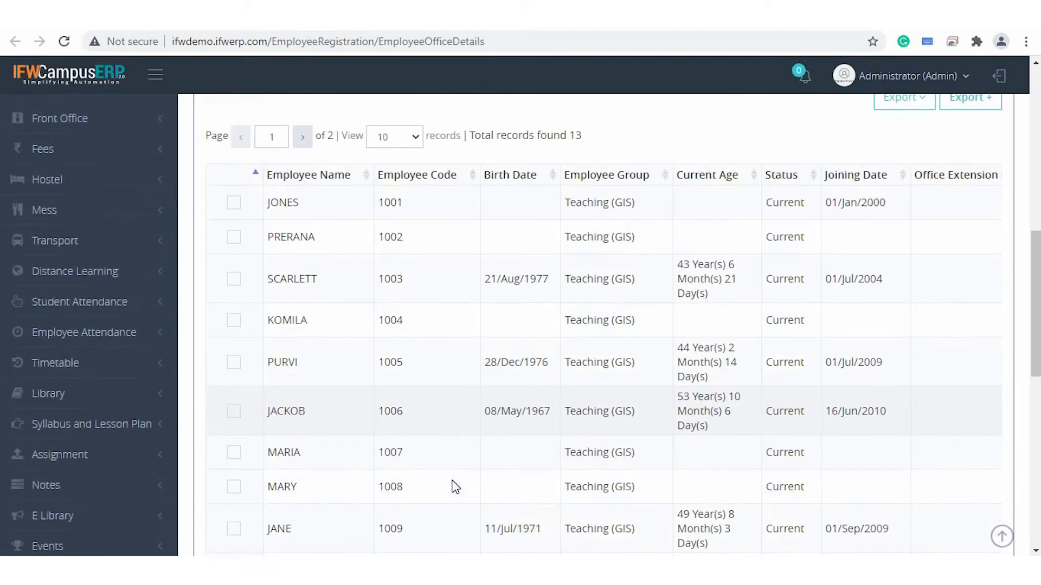
{"action": "scroll", "coordinate": [454, 486], "scroll_direction": "down", "scroll_amount": 1}
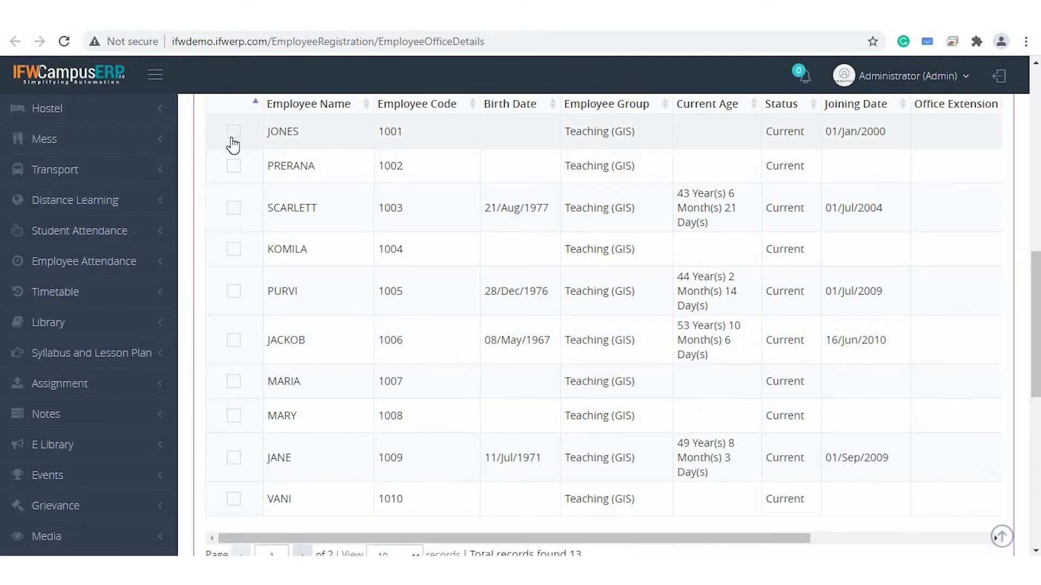
{"action": "scroll", "coordinate": [353, 278], "scroll_direction": "down", "scroll_amount": 5}
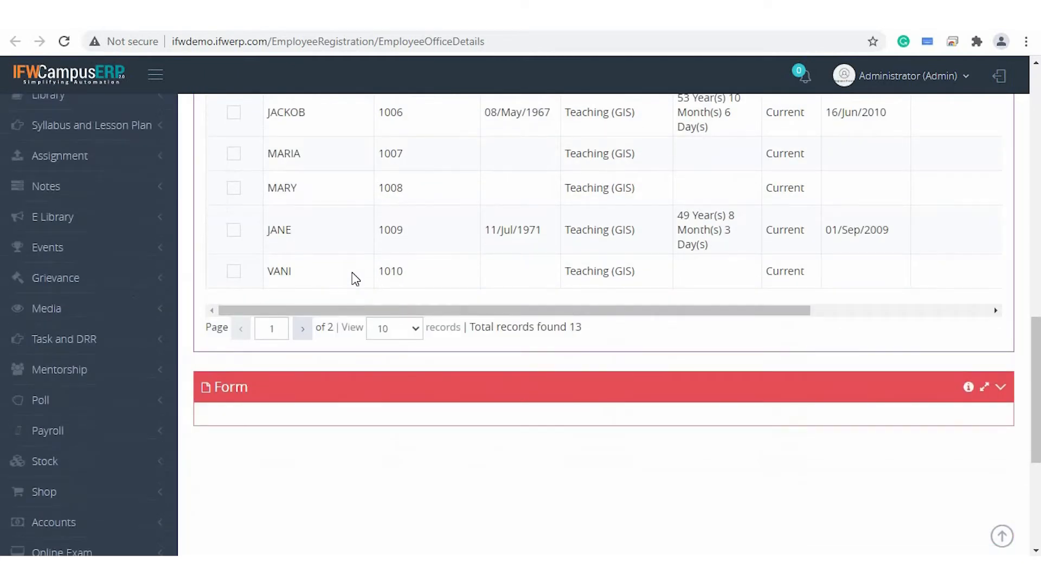
{"action": "scroll", "coordinate": [353, 279], "scroll_direction": "up", "scroll_amount": 10}
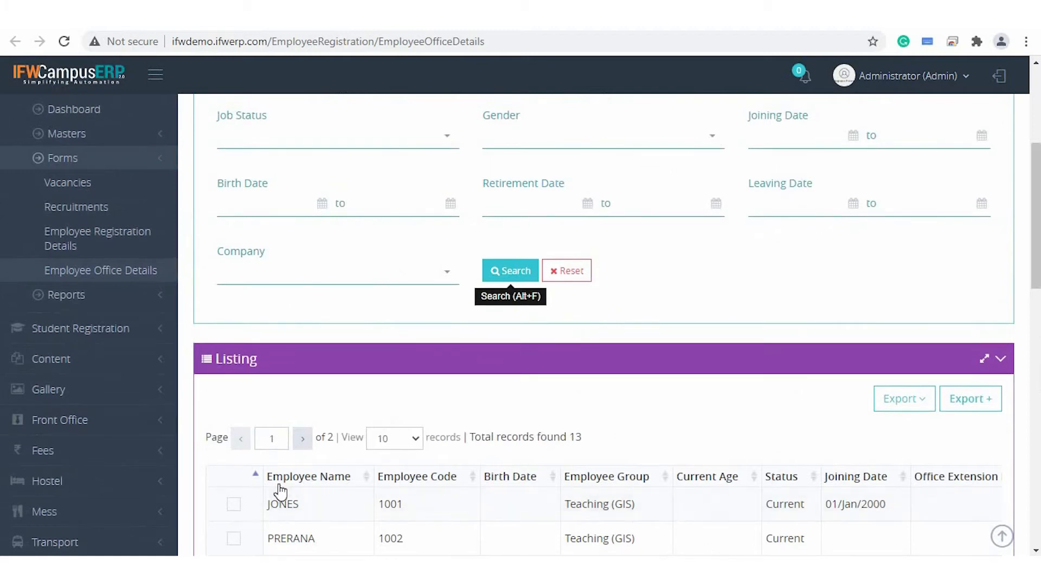
- Open the first listed employee's office details and review the existing designation entry
{"action": "scroll", "coordinate": [265, 488], "scroll_direction": "down", "scroll_amount": 2}
{"action": "scroll", "coordinate": [280, 480], "scroll_direction": "down", "scroll_amount": 9}
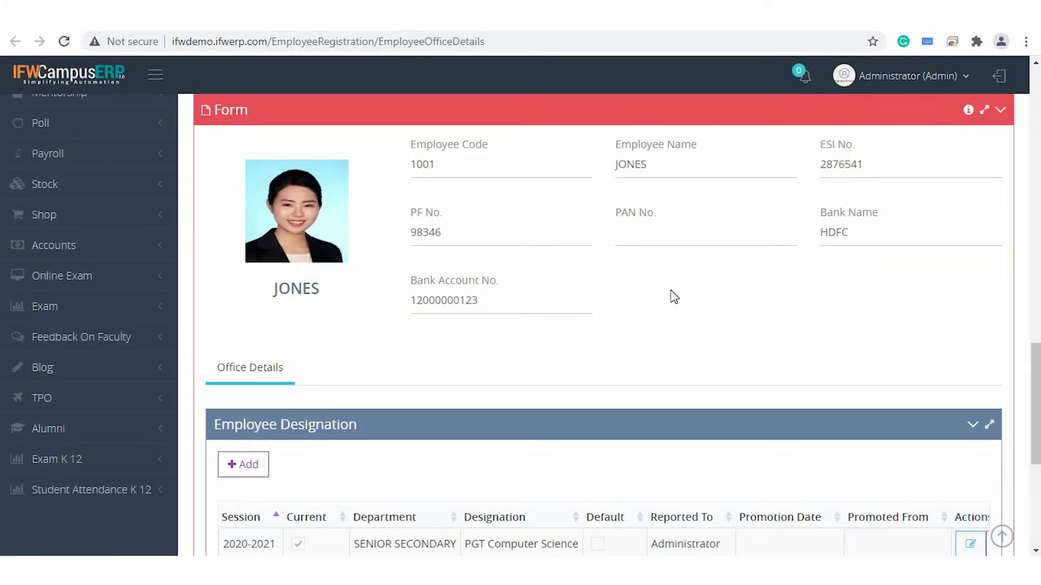
{"action": "scroll", "coordinate": [455, 262], "scroll_direction": "down", "scroll_amount": 2}
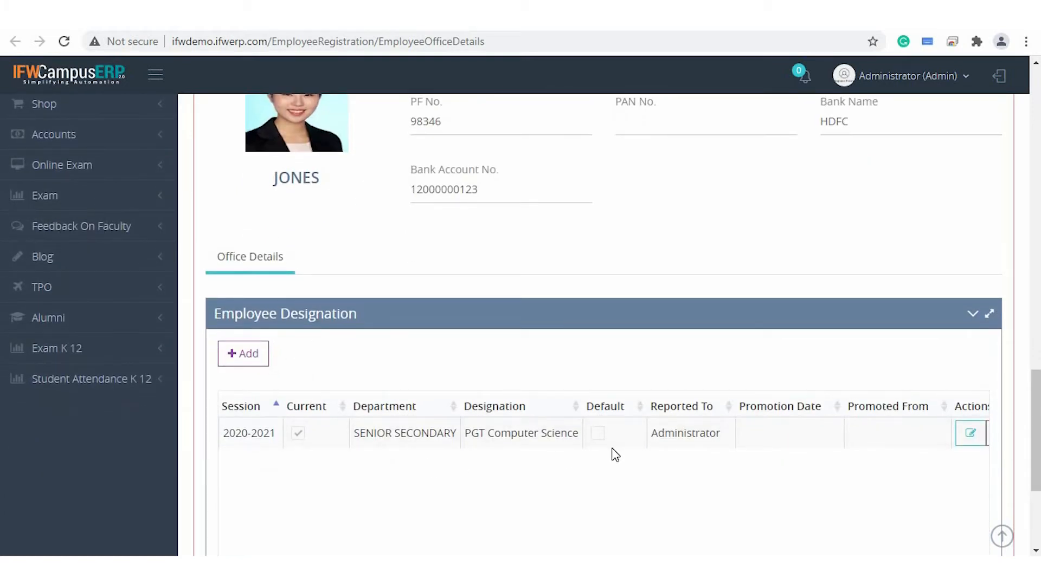
{"action": "scroll", "coordinate": [612, 453], "scroll_direction": "down", "scroll_amount": 1}
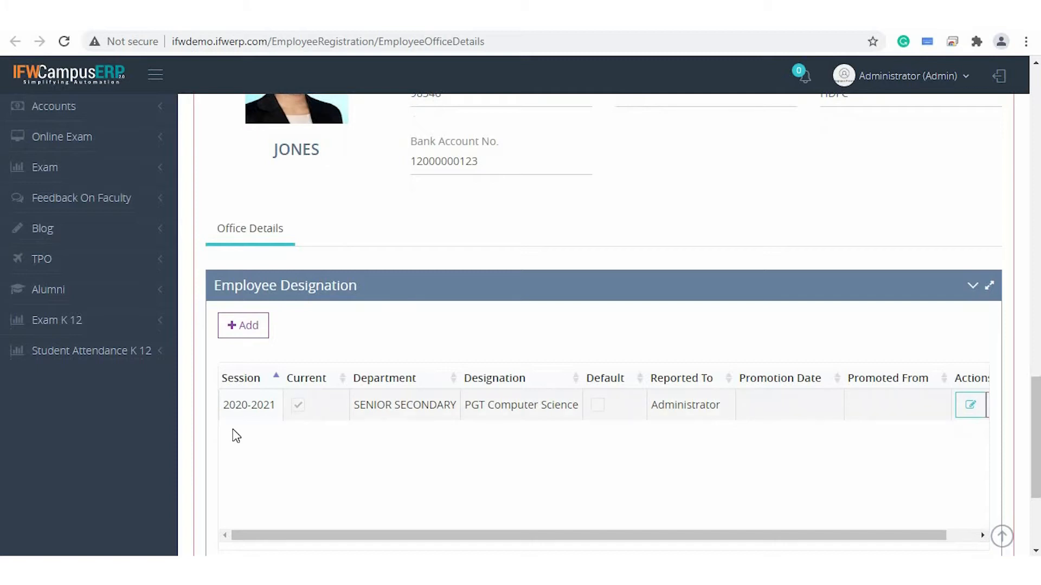
- Add a current designation of PGT Computer Science in the COMPUTER department, reporting to Administrator (GIS001)
{"action": "left_click", "coordinate": [253, 332]}
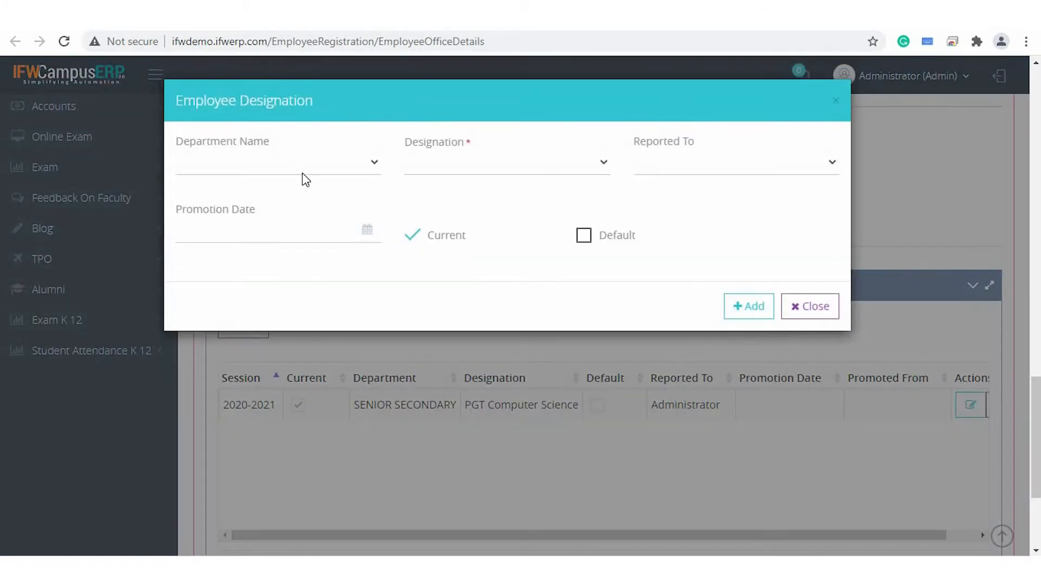
{"action": "left_click", "coordinate": [302, 172]}
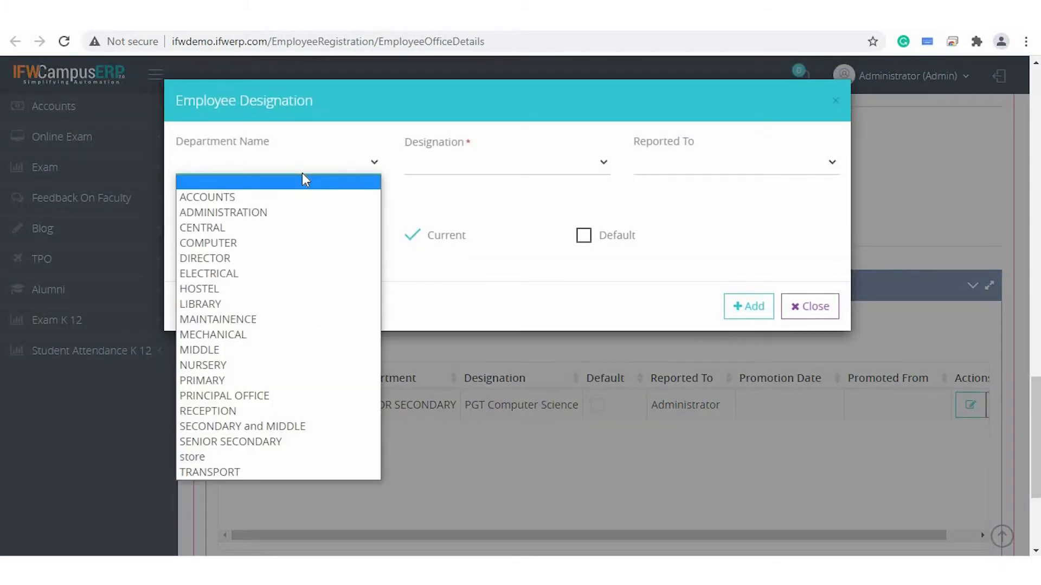
{"action": "key", "text": "c"}
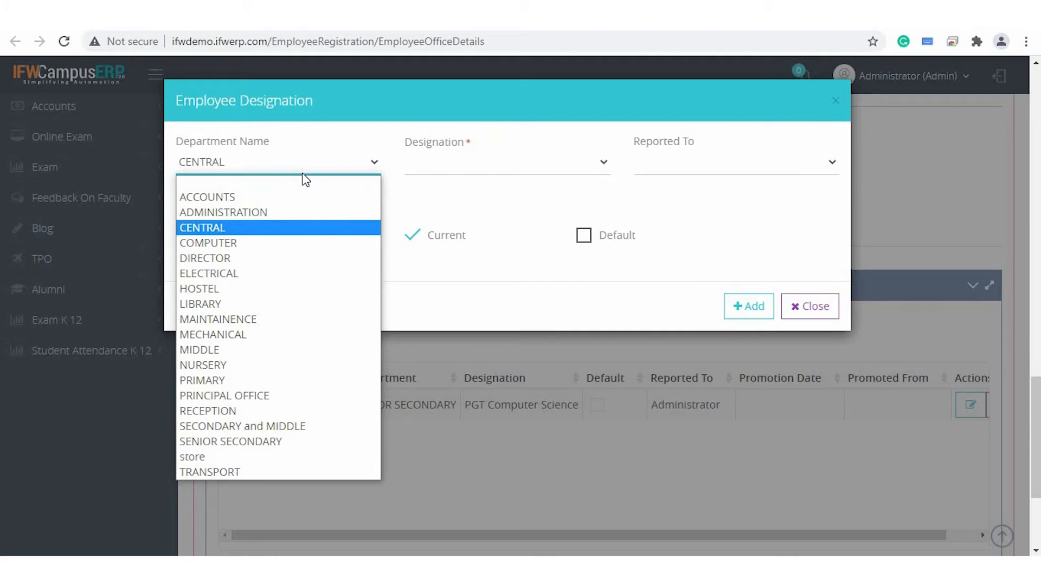
{"action": "left_click", "coordinate": [288, 242]}
{"action": "left_click", "coordinate": [499, 162]}
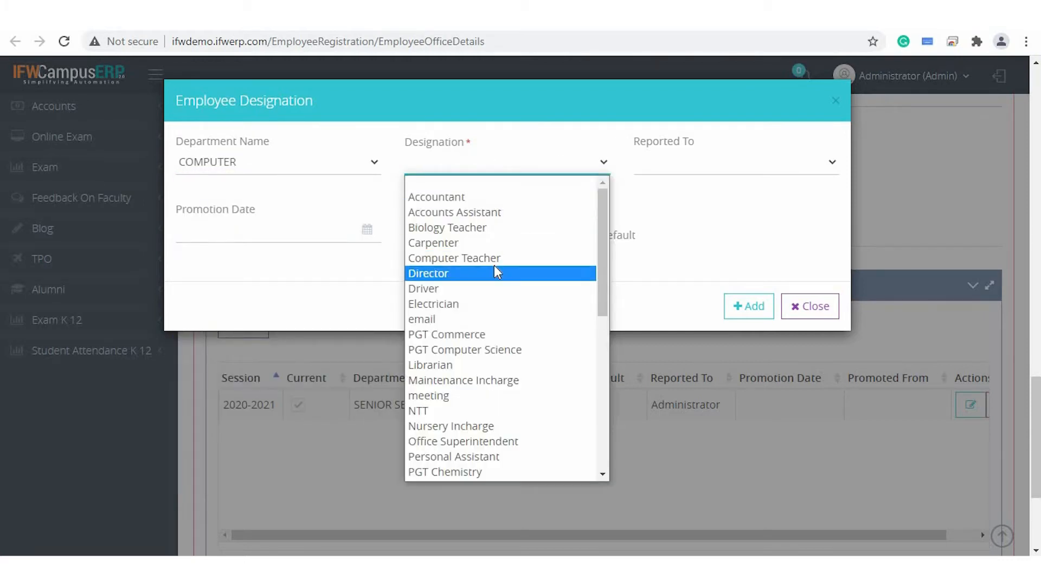
{"action": "left_click", "coordinate": [515, 351]}
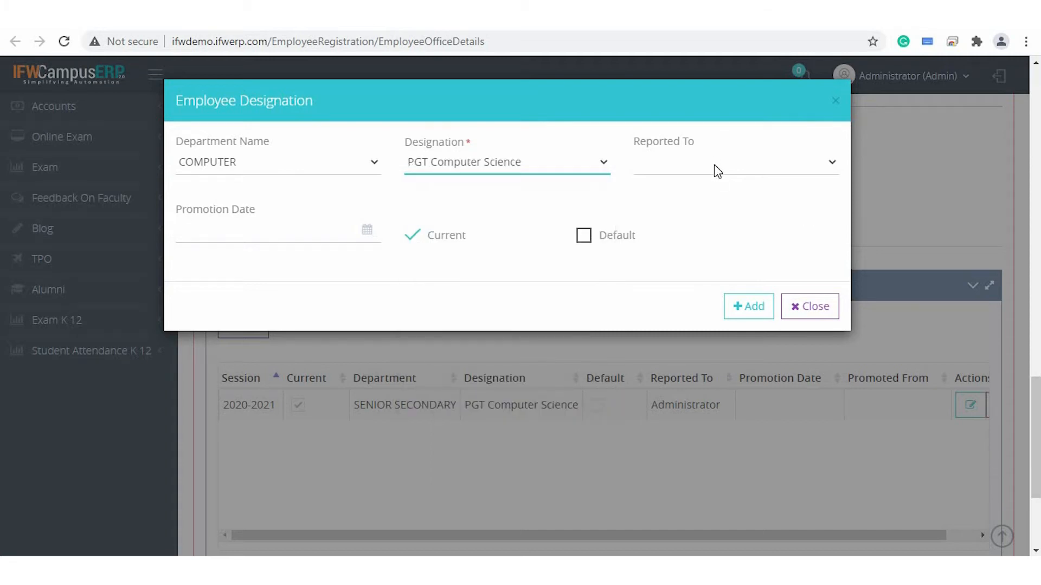
{"action": "left_click", "coordinate": [714, 164]}
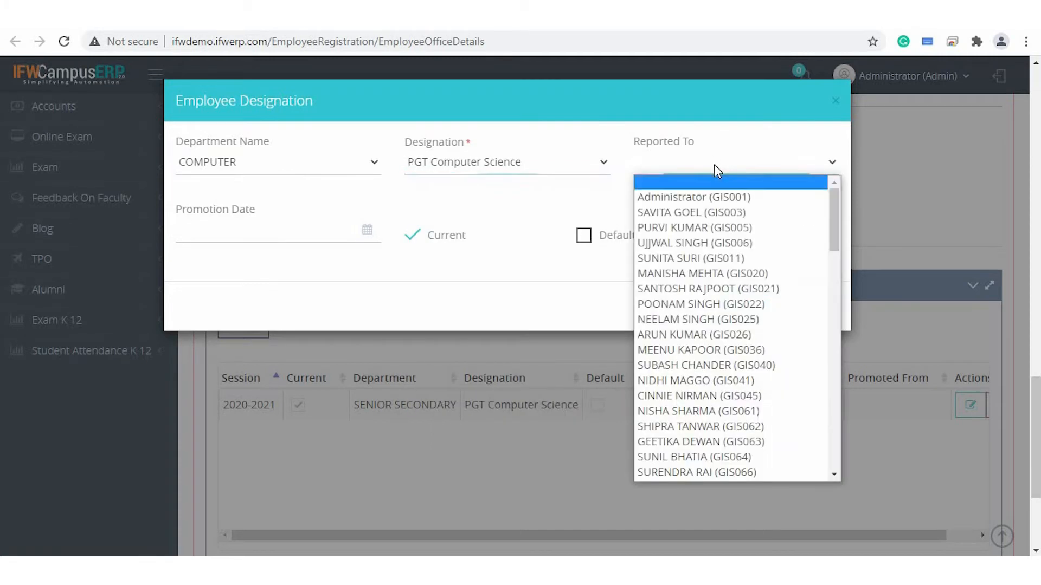
{"action": "left_click", "coordinate": [721, 199]}
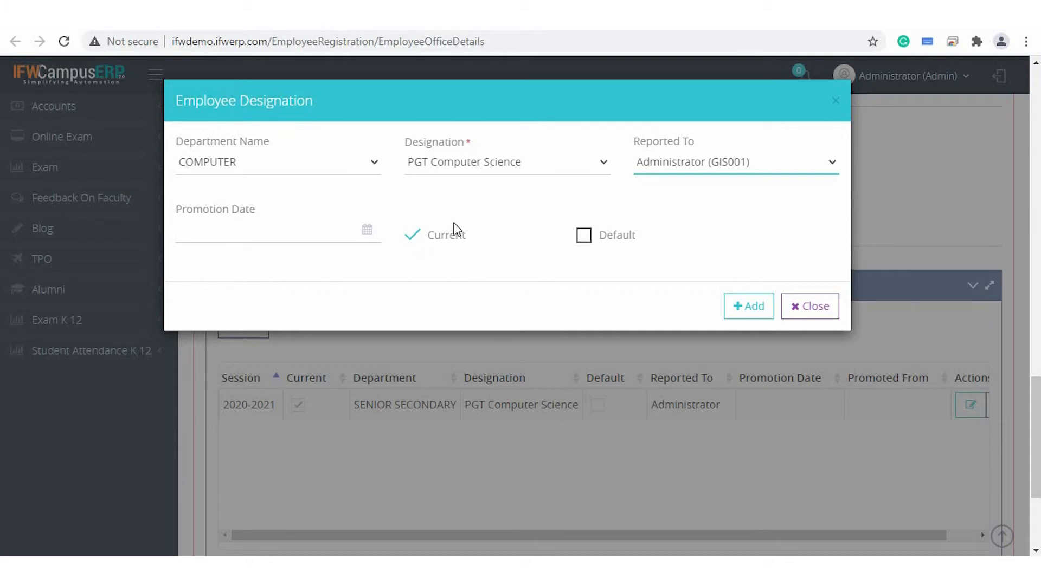
{"action": "left_click", "coordinate": [739, 317]}
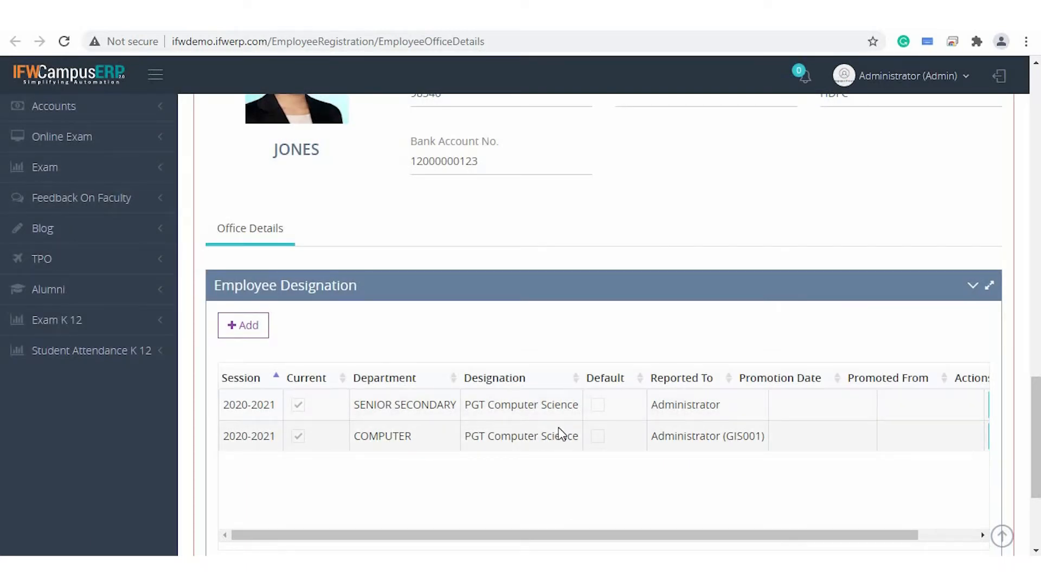
- Save the employee's office details with the added designation, and check the listing's export choices
{"action": "scroll", "coordinate": [258, 380], "scroll_direction": "down", "scroll_amount": 1}
{"action": "scroll", "coordinate": [258, 423], "scroll_direction": "down", "scroll_amount": 3}
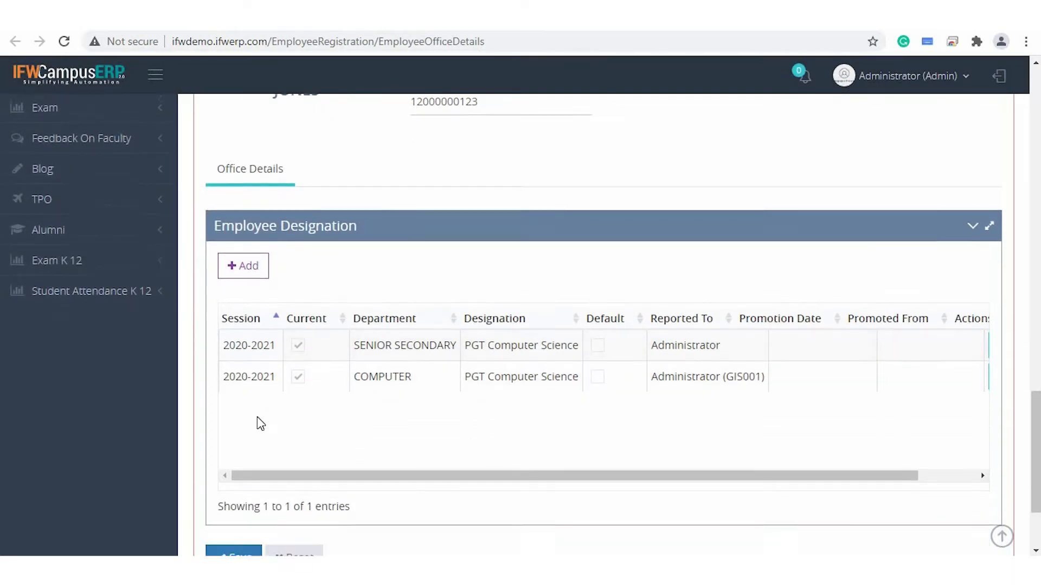
{"action": "left_click", "coordinate": [256, 439]}
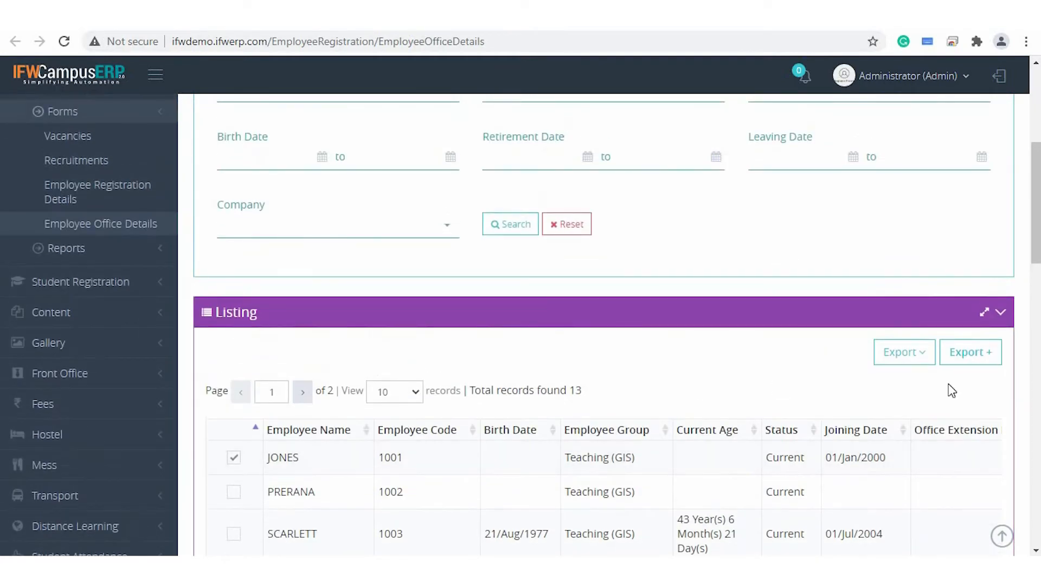
{"action": "left_click", "coordinate": [906, 354]}
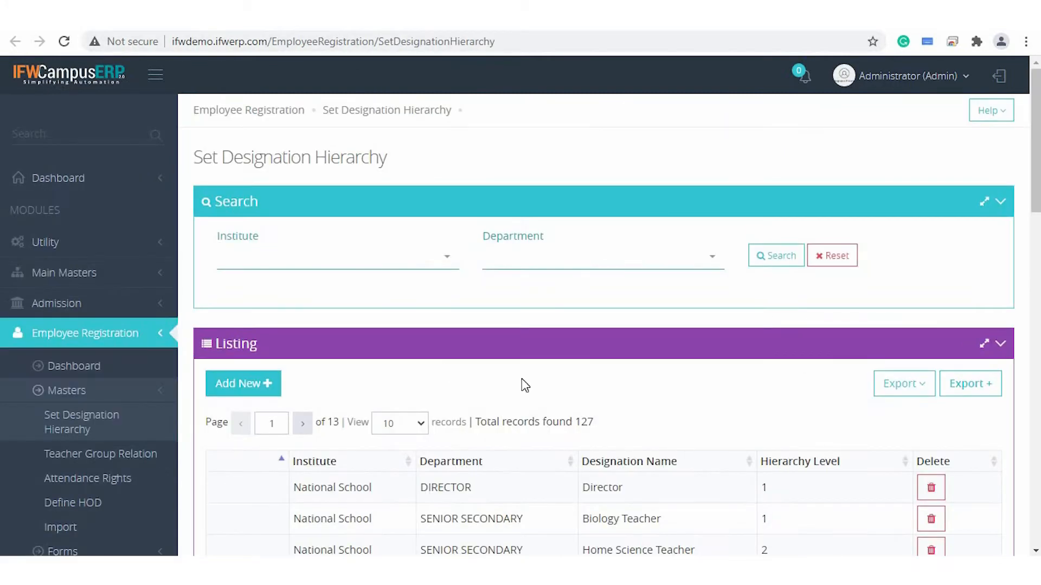
- Examine the departments, designations and hierarchy levels listed on the Set Designation Hierarchy page
{"action": "scroll", "coordinate": [522, 379], "scroll_direction": "down", "scroll_amount": 1}
{"action": "scroll", "coordinate": [522, 378], "scroll_direction": "up", "scroll_amount": 1}
{"action": "scroll", "coordinate": [383, 423], "scroll_direction": "down", "scroll_amount": 2}
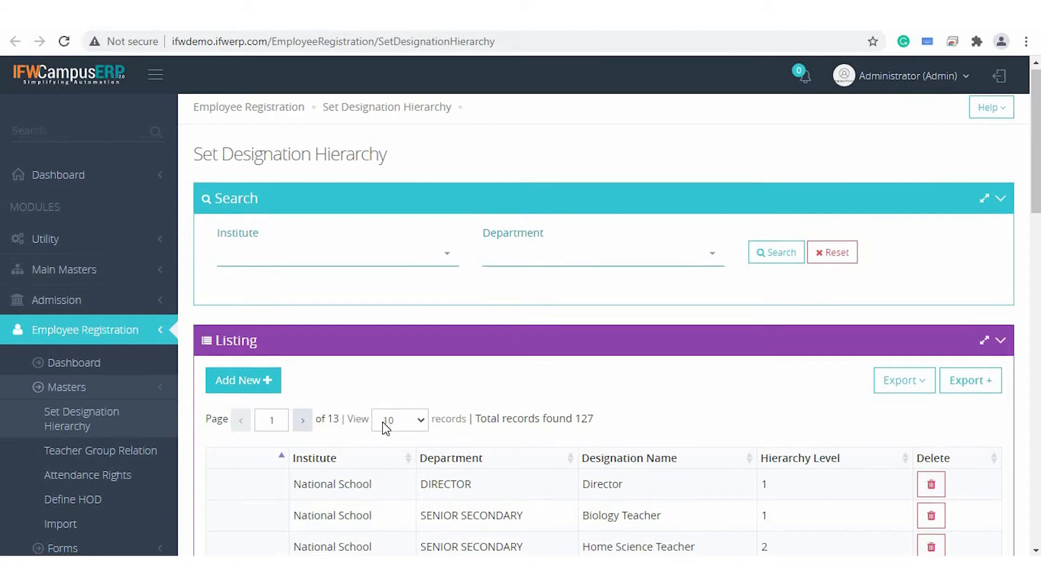
{"action": "scroll", "coordinate": [385, 429], "scroll_direction": "down", "scroll_amount": 3}
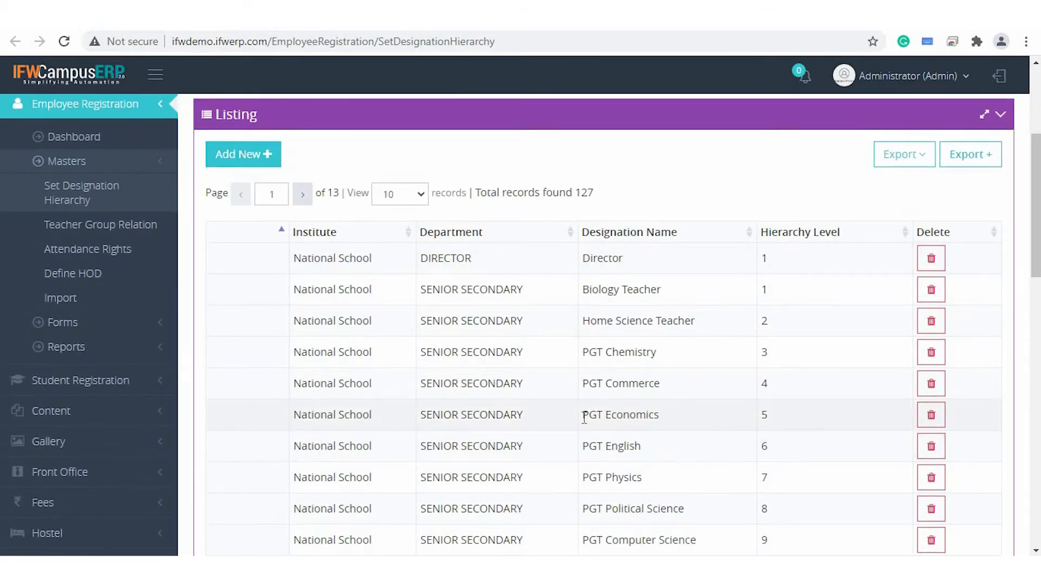
{"action": "scroll", "coordinate": [462, 311], "scroll_direction": "down", "scroll_amount": 1}
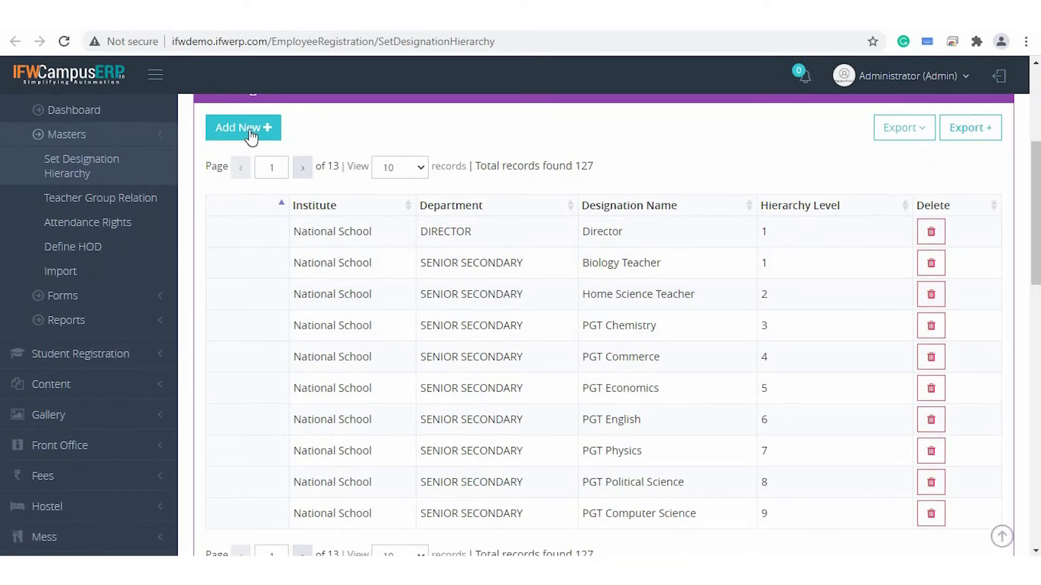
{"action": "scroll", "coordinate": [389, 258], "scroll_direction": "up", "scroll_amount": 1}
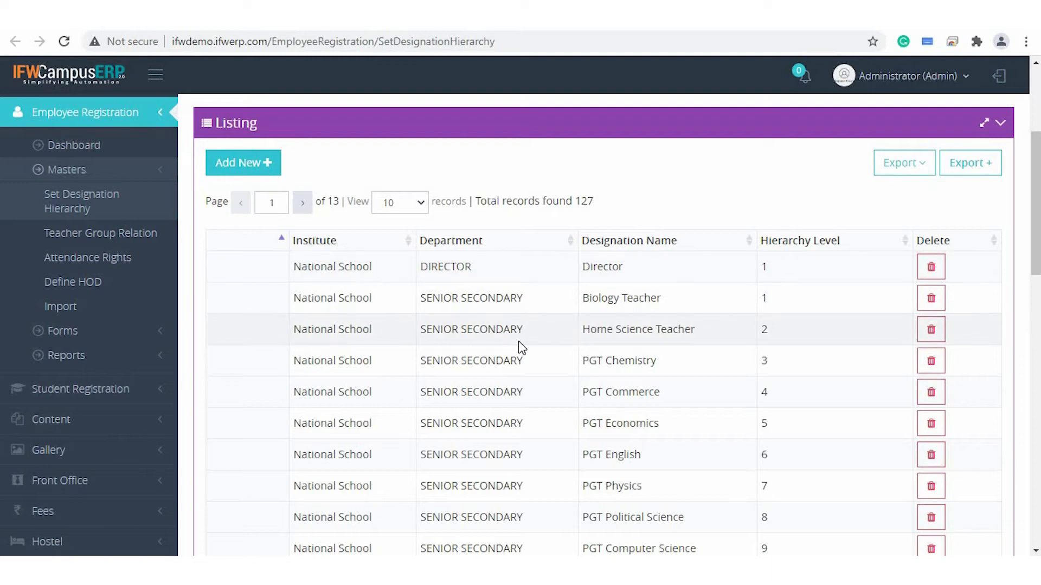
- Start a new designation hierarchy for the College Of Engineering institute and its COMPUTER department
{"action": "left_click", "coordinate": [252, 172]}
{"action": "left_click", "coordinate": [378, 169]}
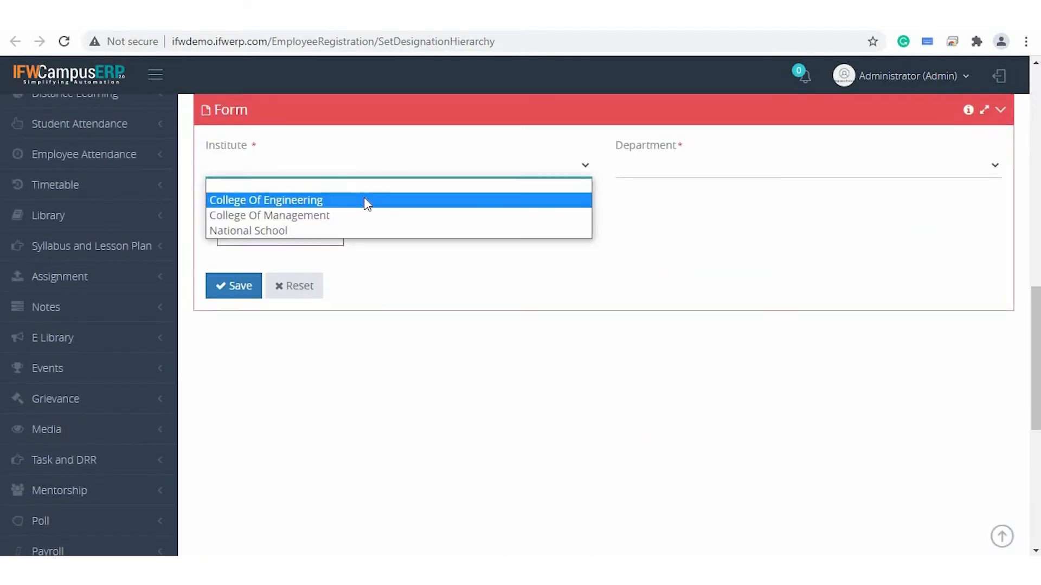
{"action": "left_click", "coordinate": [363, 199]}
{"action": "left_click", "coordinate": [737, 175]}
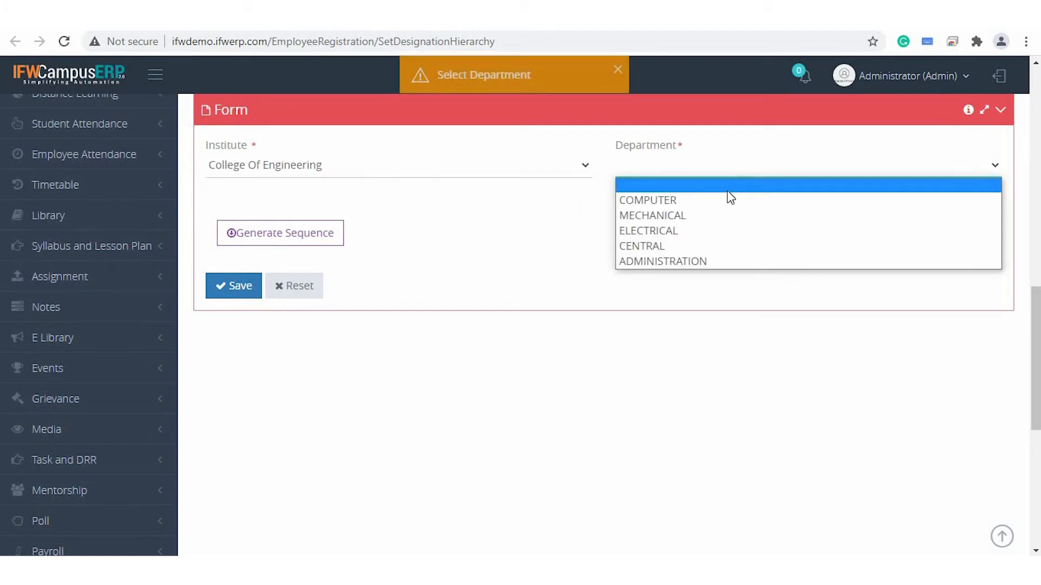
{"action": "left_click", "coordinate": [727, 197]}
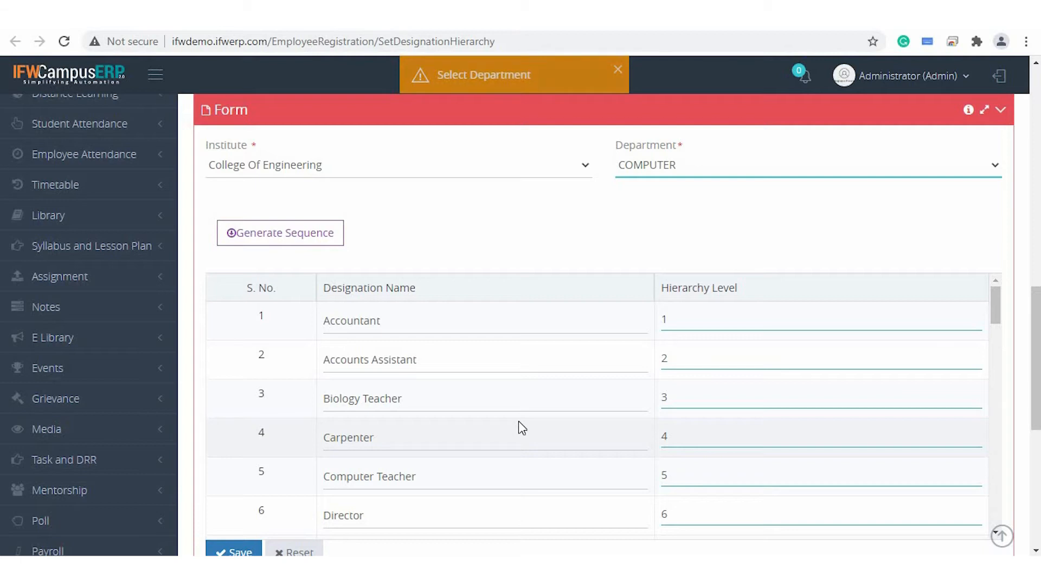
- Review the COMPUTER department's designations and generate the sequence of hierarchy levels
{"action": "scroll", "coordinate": [518, 421], "scroll_direction": "down", "scroll_amount": 2}
{"action": "scroll", "coordinate": [518, 421], "scroll_direction": "down", "scroll_amount": 3}
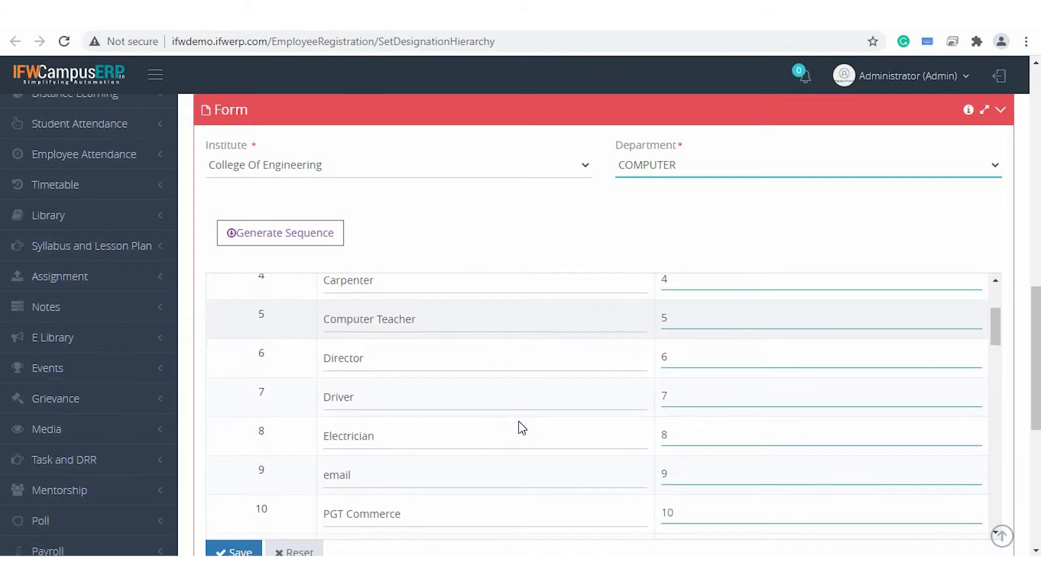
{"action": "scroll", "coordinate": [518, 422], "scroll_direction": "up", "scroll_amount": 5}
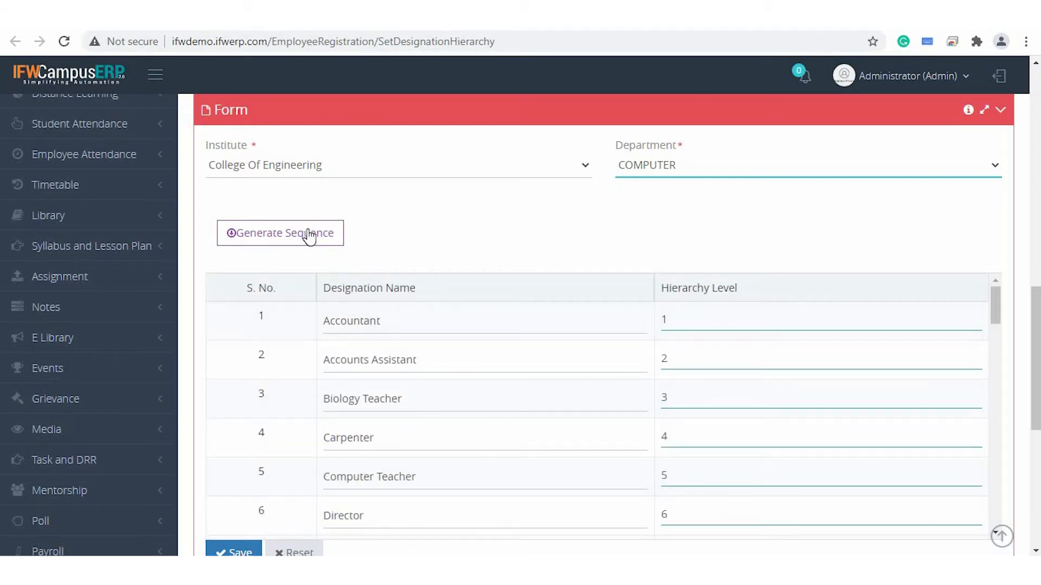
{"action": "left_click", "coordinate": [340, 237]}
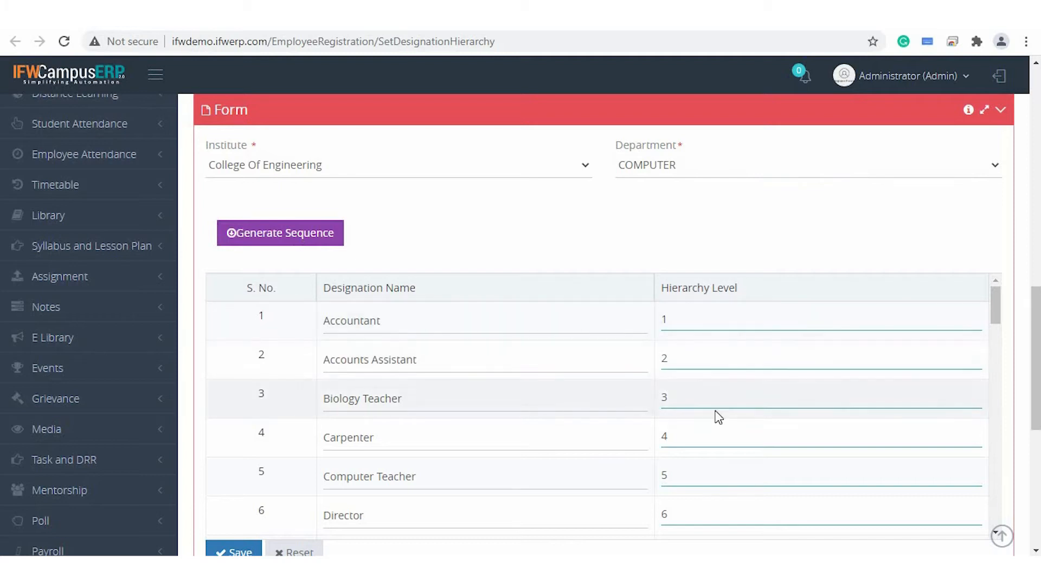
- Set the hierarchy levels to 5 for Biology Teacher, 6 for Computer Teacher, 8 for Director and 10 for Accounts Assistant
{"action": "scroll", "coordinate": [714, 479], "scroll_direction": "down", "scroll_amount": 2}
{"action": "scroll", "coordinate": [714, 478], "scroll_direction": "up", "scroll_amount": 2}
{"action": "left_click", "coordinate": [689, 397]}
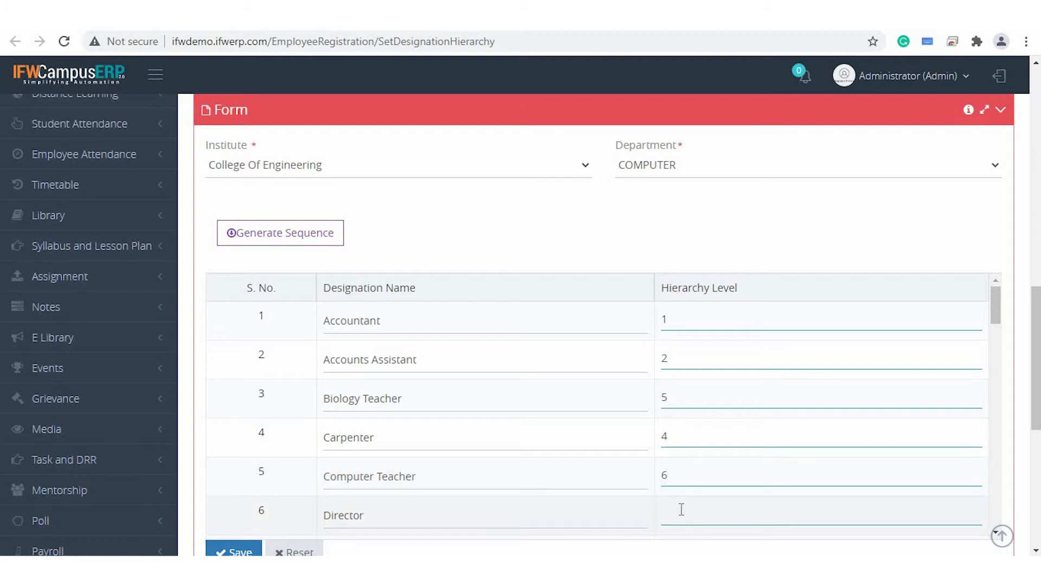
{"action": "left_click", "coordinate": [675, 357]}
{"action": "key", "text": "BackSpace"}
{"action": "type", "text": "10"}
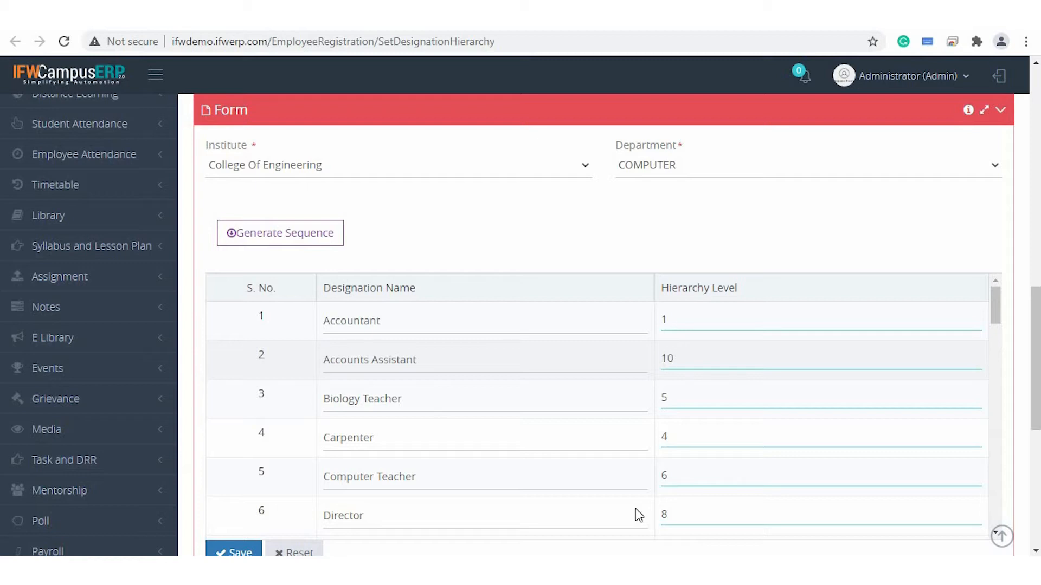
- Save the COMPUTER department's designation hierarchy and open the Teacher Group Relation page
{"action": "scroll", "coordinate": [616, 506], "scroll_direction": "down", "scroll_amount": 3}
{"action": "scroll", "coordinate": [239, 551], "scroll_direction": "down", "scroll_amount": 3}
{"action": "left_click", "coordinate": [233, 410]}
{"action": "scroll", "coordinate": [446, 456], "scroll_direction": "up", "scroll_amount": 5}
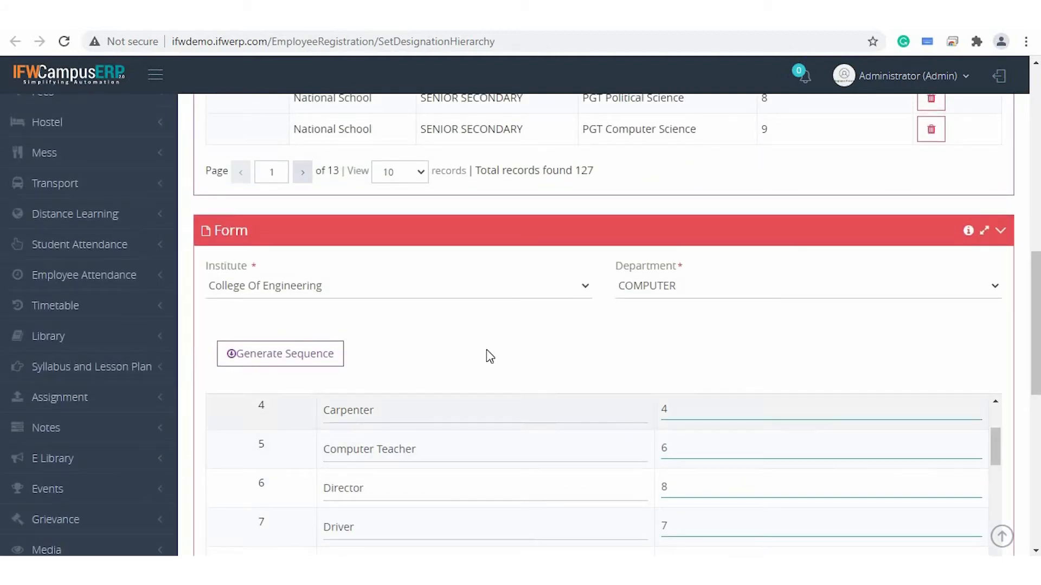
{"action": "scroll", "coordinate": [489, 356], "scroll_direction": "up", "scroll_amount": 8}
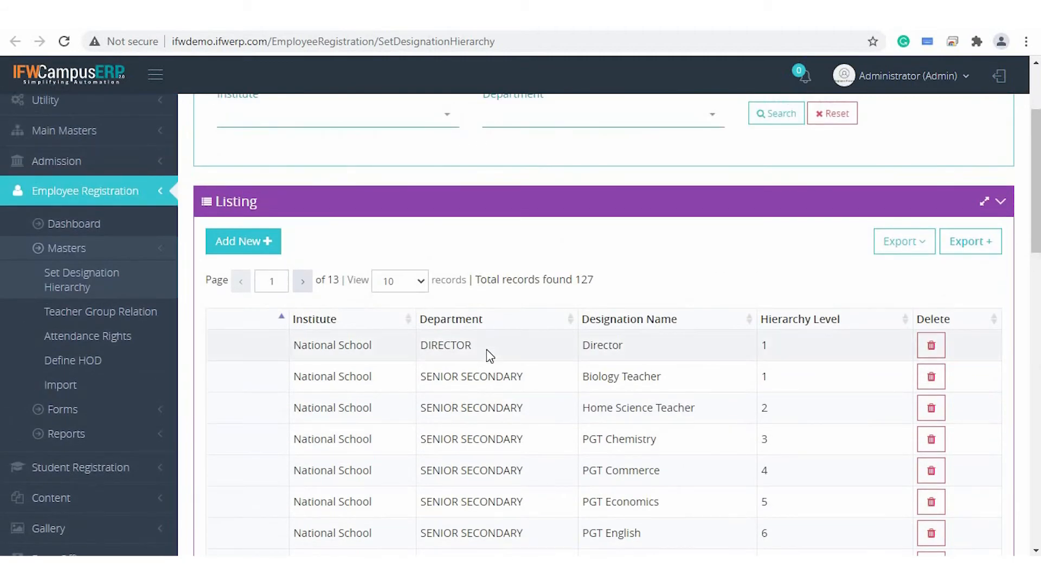
{"action": "scroll", "coordinate": [490, 356], "scroll_direction": "up", "scroll_amount": 3}
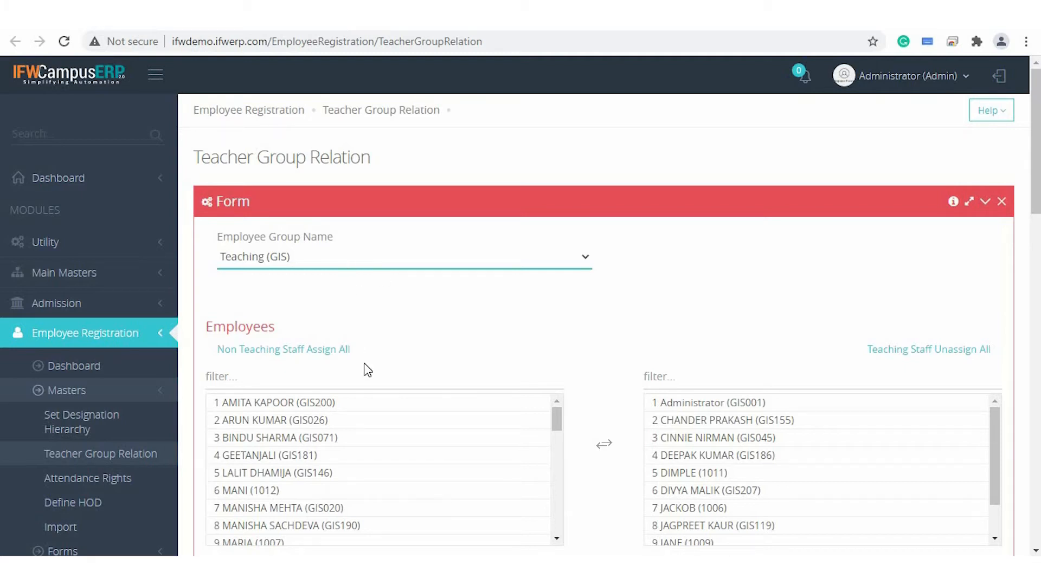
- Assign the non-teaching employees numbered 1, 3, 4 and 8 in the list to the Teaching (GIS) employee group
{"action": "scroll", "coordinate": [355, 204], "scroll_direction": "down", "scroll_amount": 1}
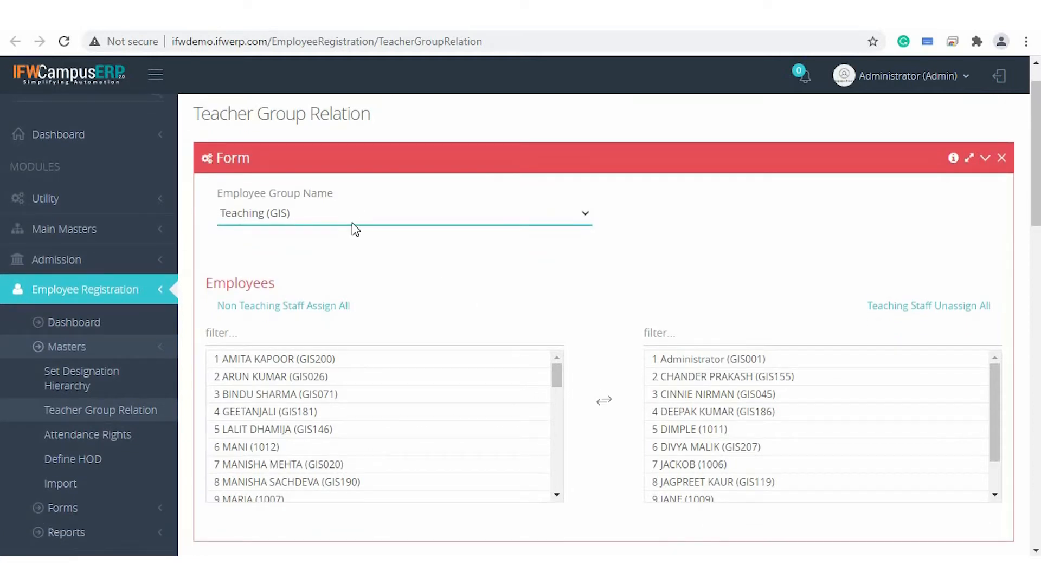
{"action": "left_click", "coordinate": [356, 223]}
{"action": "left_click", "coordinate": [352, 223]}
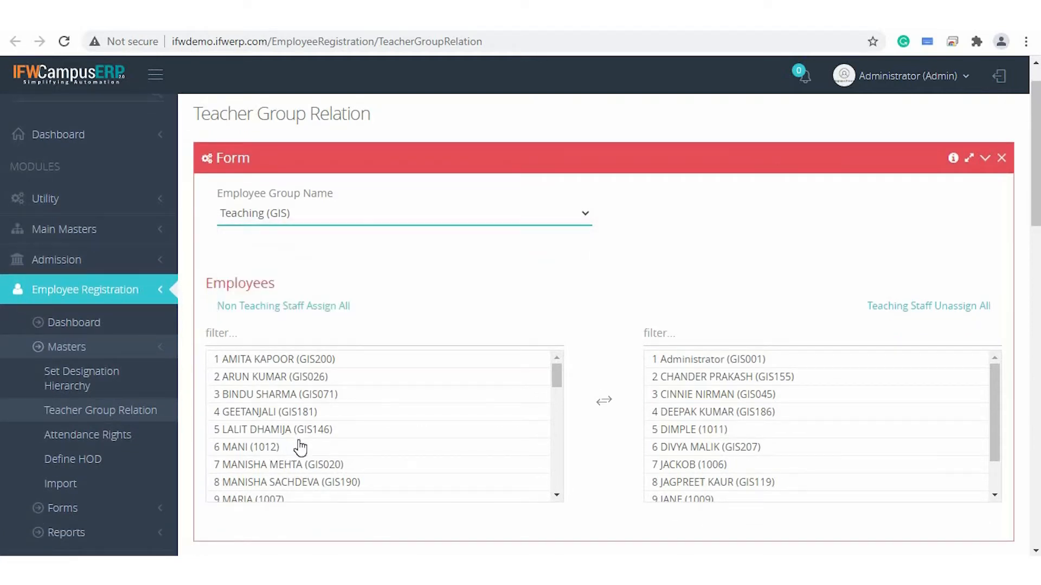
{"action": "left_click", "coordinate": [289, 360]}
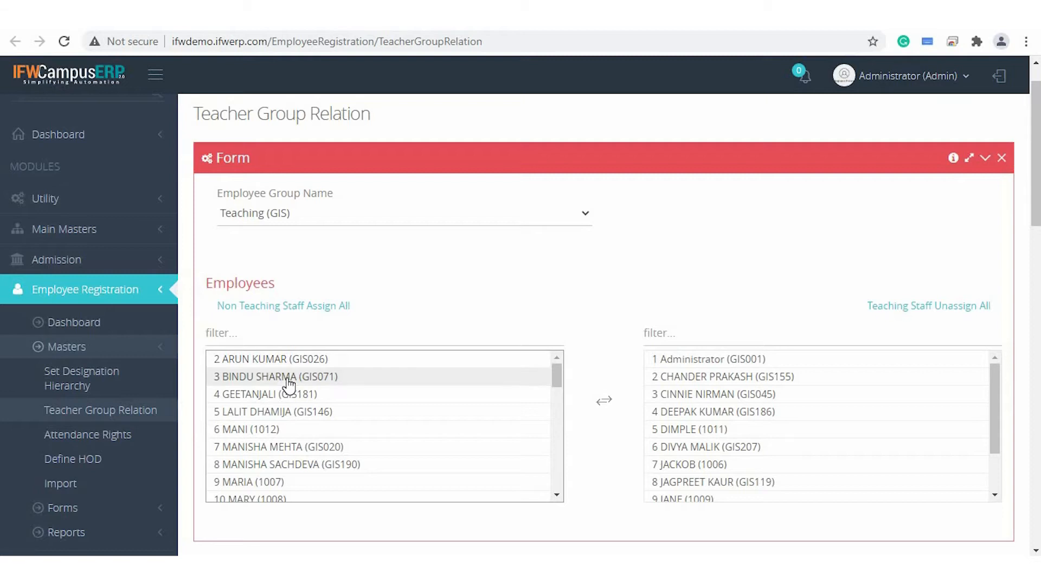
{"action": "left_click", "coordinate": [288, 380]}
{"action": "left_click", "coordinate": [288, 379]}
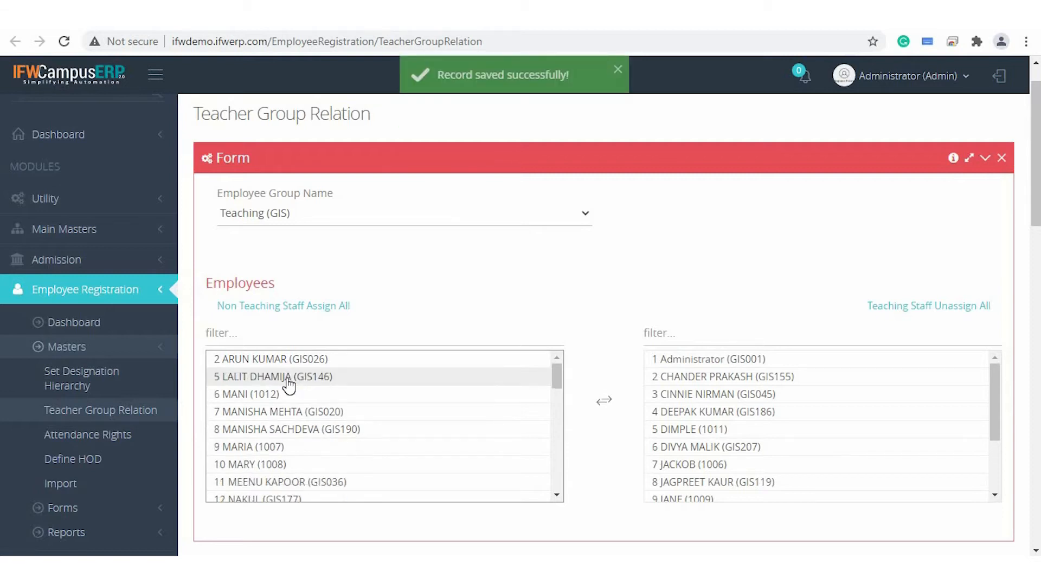
{"action": "left_click", "coordinate": [332, 440]}
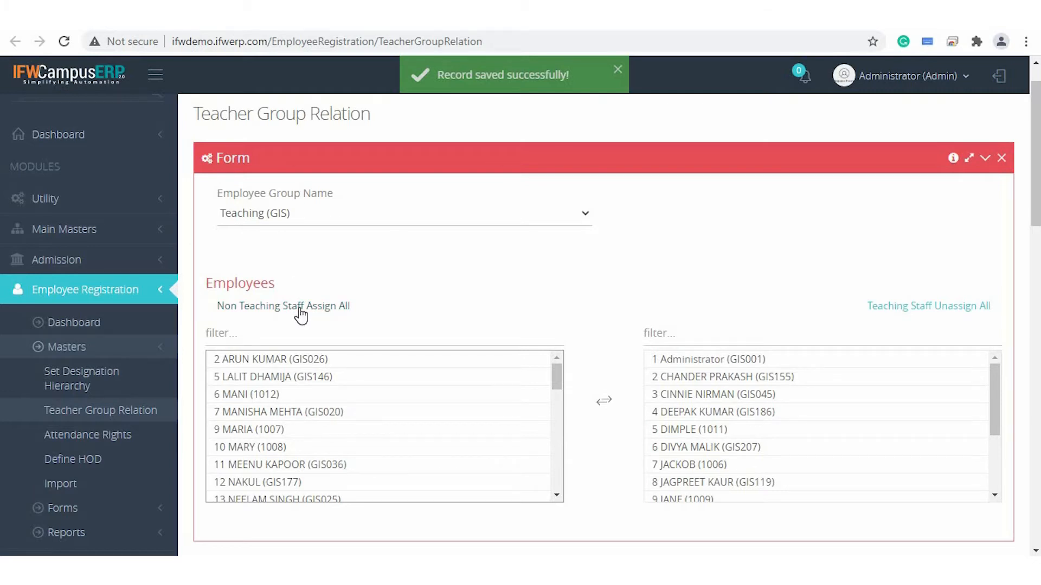
{"action": "scroll", "coordinate": [301, 316], "scroll_direction": "down", "scroll_amount": 1}
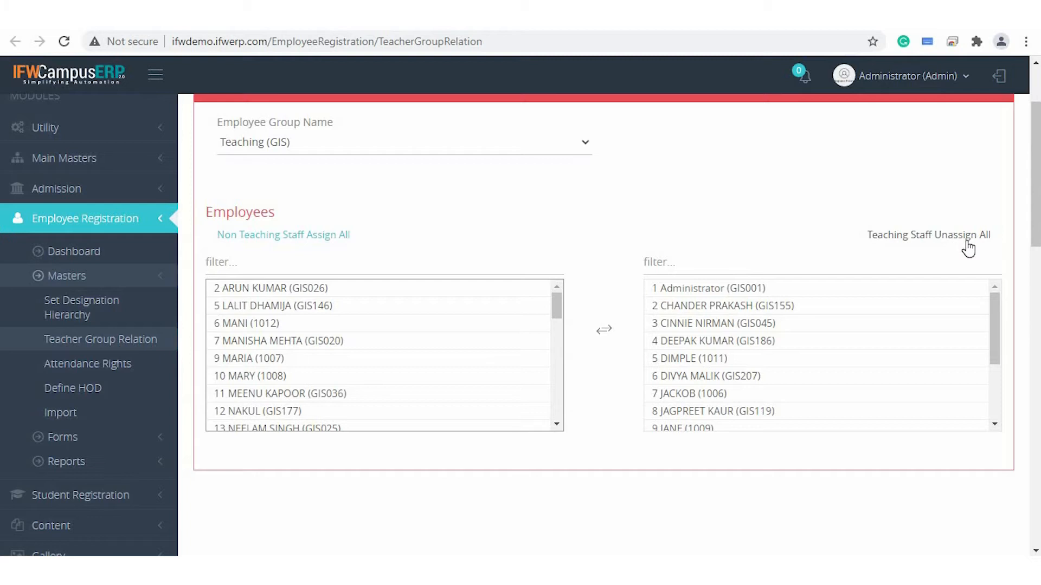
- Open the Attendance Rights page and review its search filters and the listed teacher rights
{"action": "scroll", "coordinate": [623, 166], "scroll_direction": "up", "scroll_amount": 2}
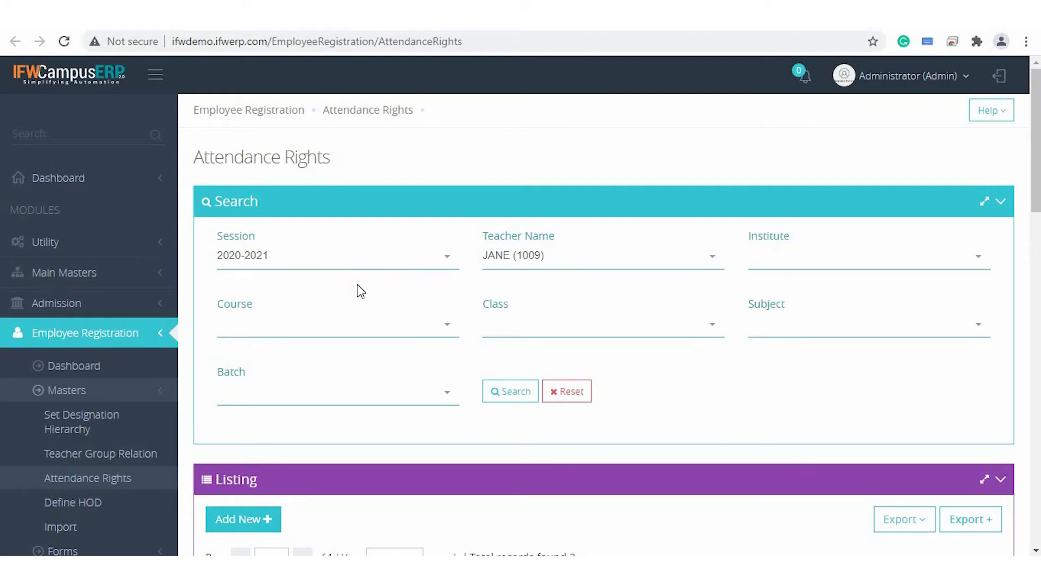
{"action": "scroll", "coordinate": [359, 291], "scroll_direction": "down", "scroll_amount": 1}
{"action": "scroll", "coordinate": [359, 291], "scroll_direction": "down", "scroll_amount": 4}
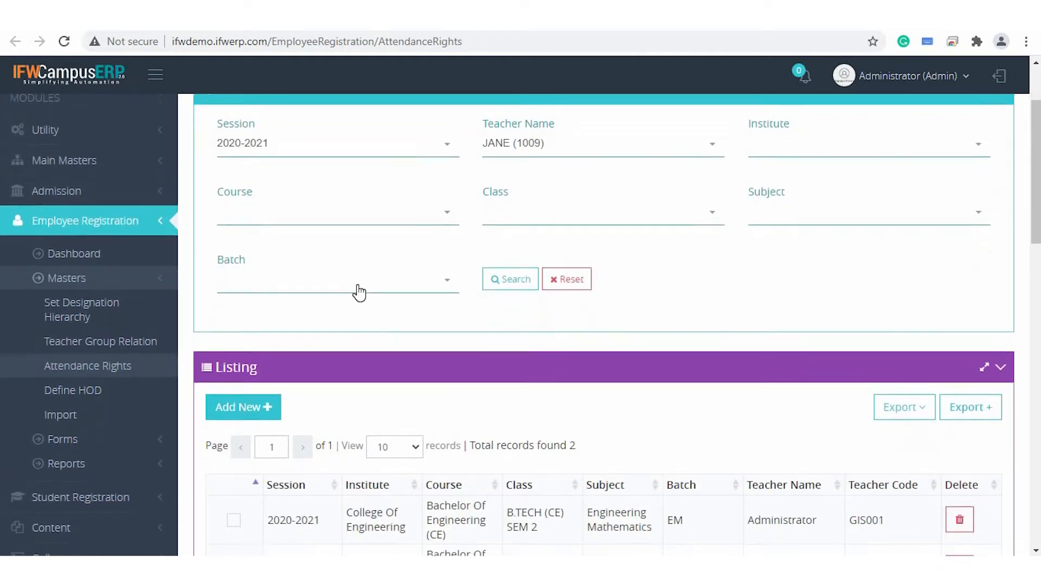
{"action": "scroll", "coordinate": [307, 431], "scroll_direction": "down", "scroll_amount": 3}
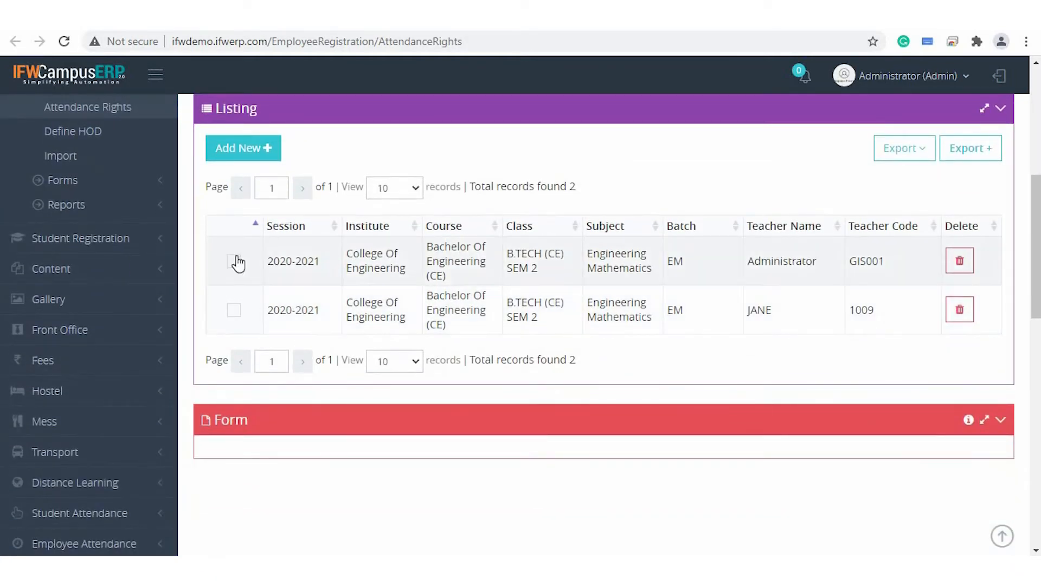
- Start a 2020-2021 attendance rights record for the first teacher starting with J, in College Of Engineering, course Bachelor Of Engineering (CE)
{"action": "left_click", "coordinate": [243, 148]}
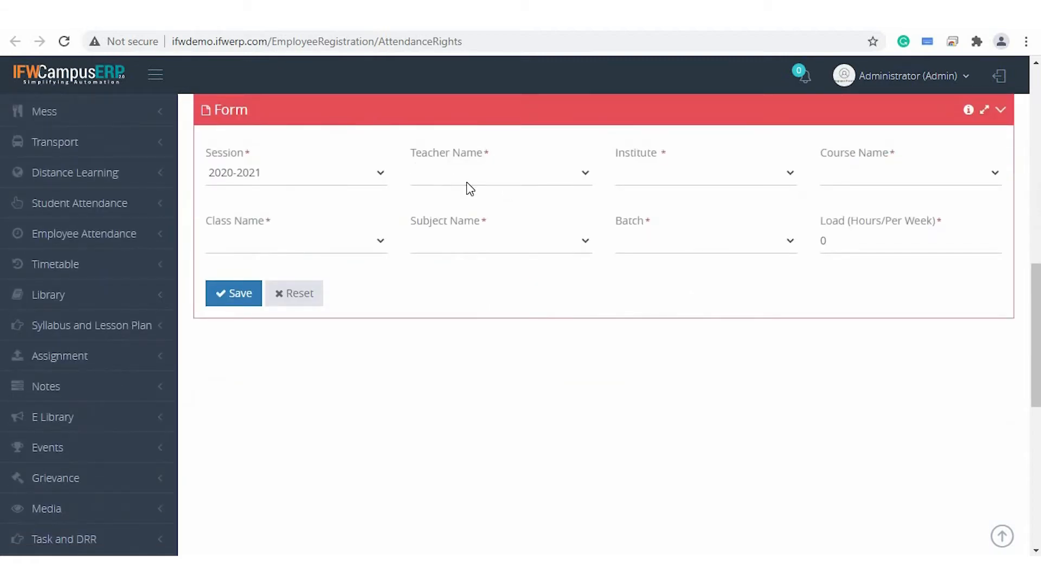
{"action": "left_click", "coordinate": [470, 181]}
{"action": "key", "text": "j"}
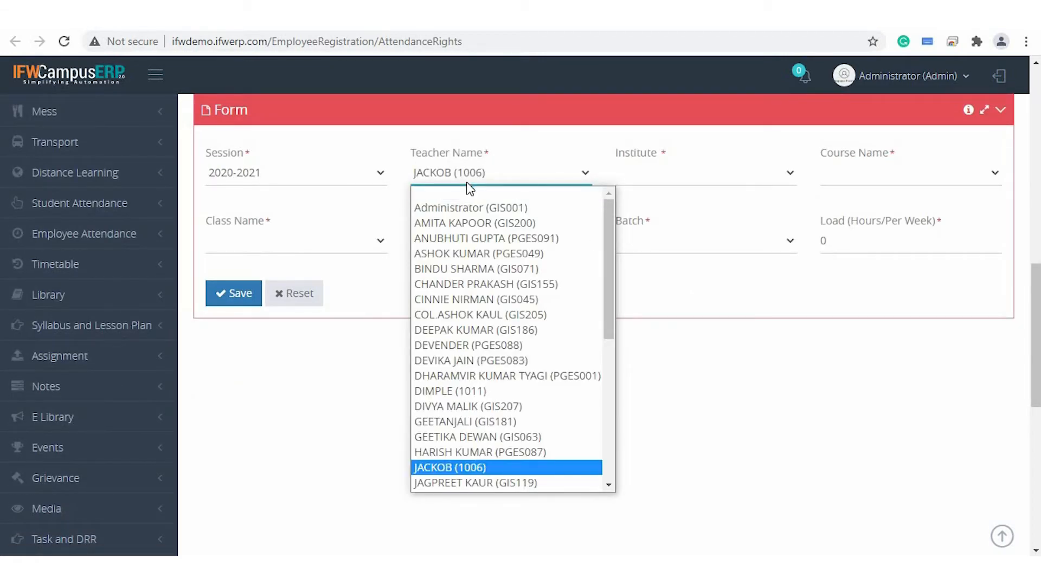
{"action": "key", "text": "Return"}
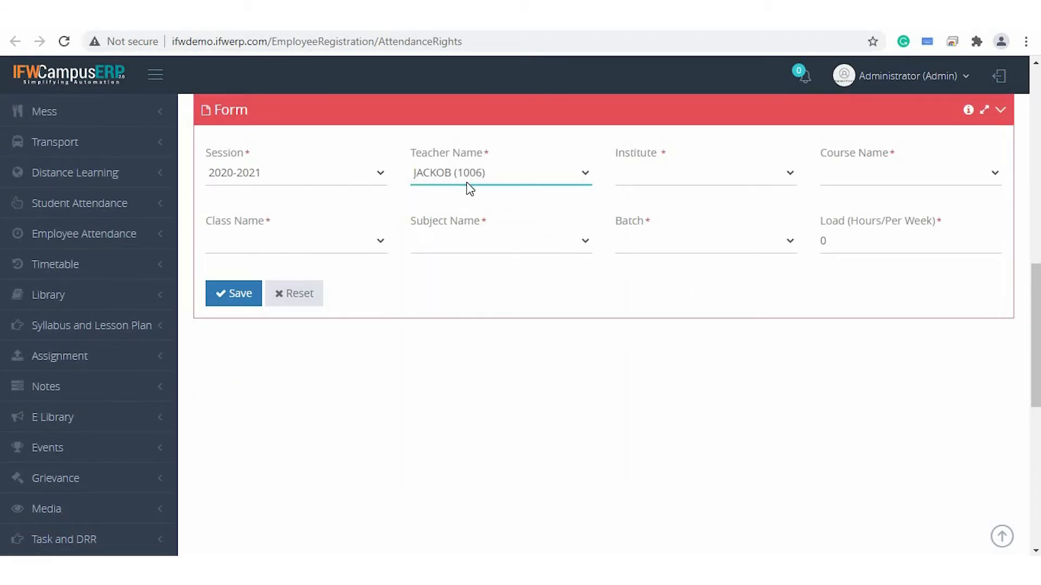
{"action": "left_click", "coordinate": [680, 187]}
{"action": "left_click", "coordinate": [687, 210]}
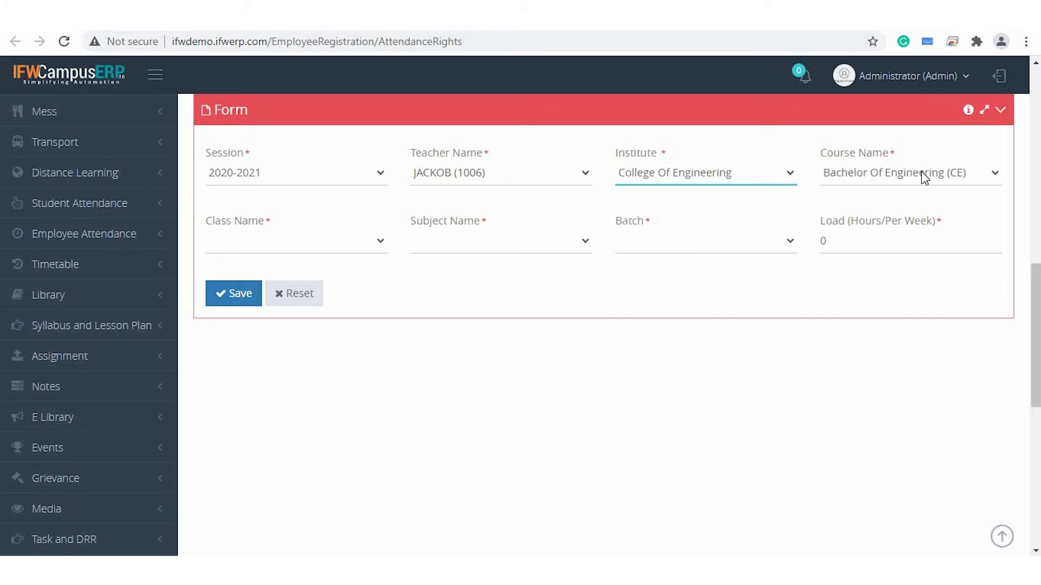
{"action": "left_click", "coordinate": [922, 174]}
- Set class B.TECH (CE) SEM 2, subject Engineering Mathematics, batch EM and a load of 4 hours per week, and save the attendance rights
{"action": "left_click", "coordinate": [266, 245]}
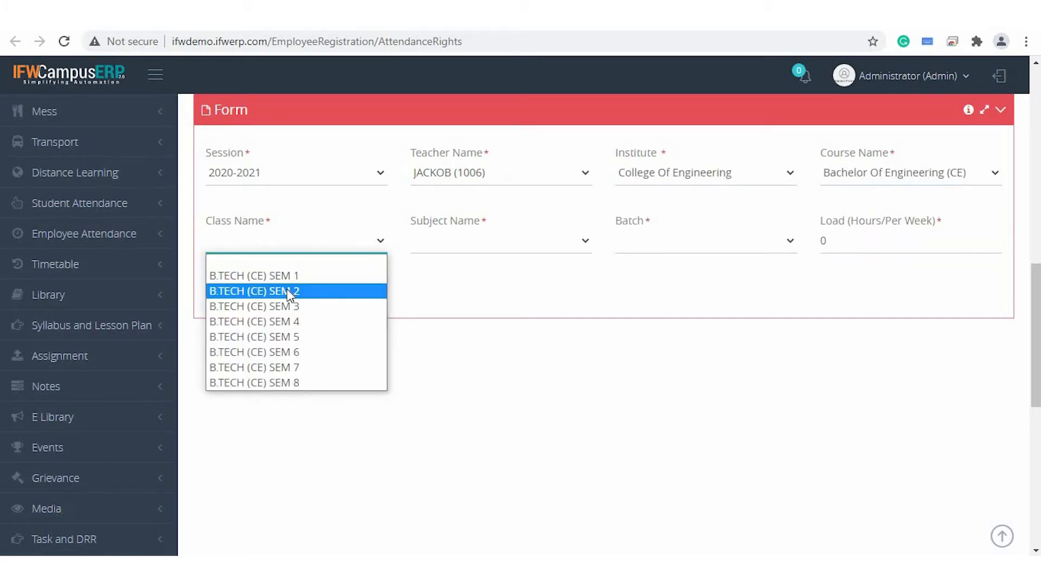
{"action": "left_click", "coordinate": [290, 291]}
{"action": "left_click", "coordinate": [499, 249]}
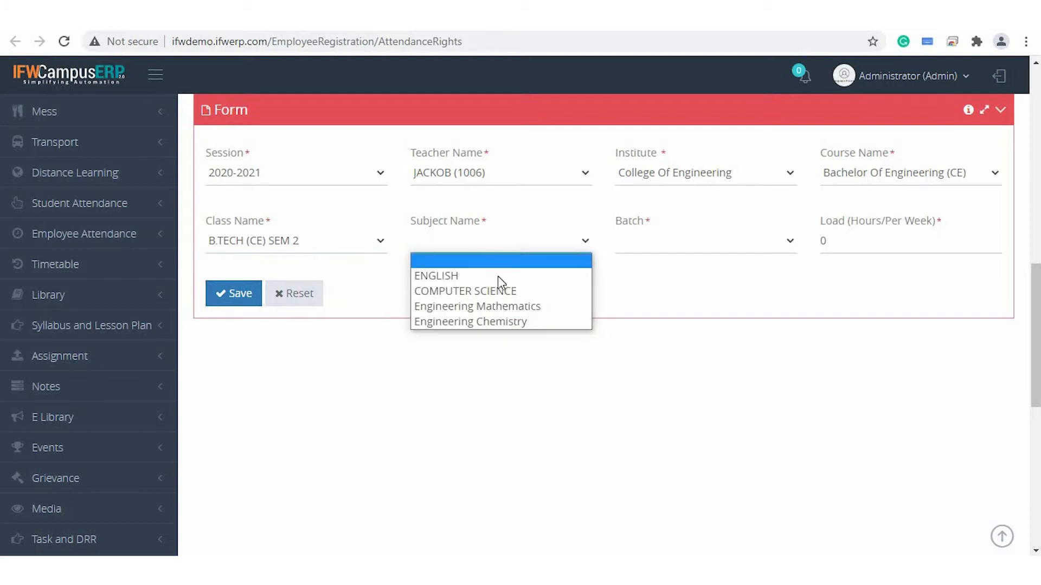
{"action": "left_click", "coordinate": [513, 305]}
{"action": "left_click", "coordinate": [717, 241]}
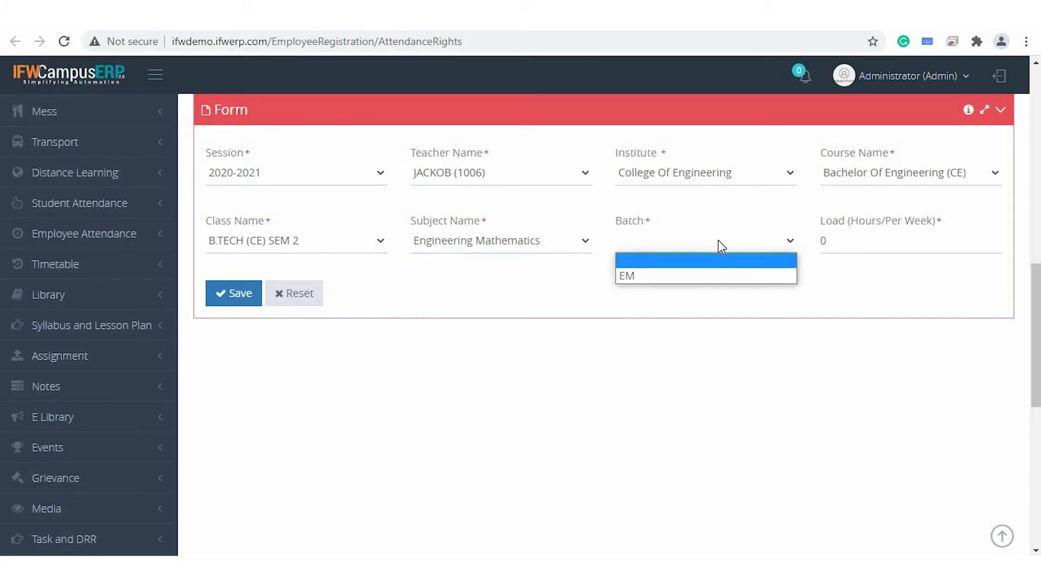
{"action": "left_click", "coordinate": [714, 277]}
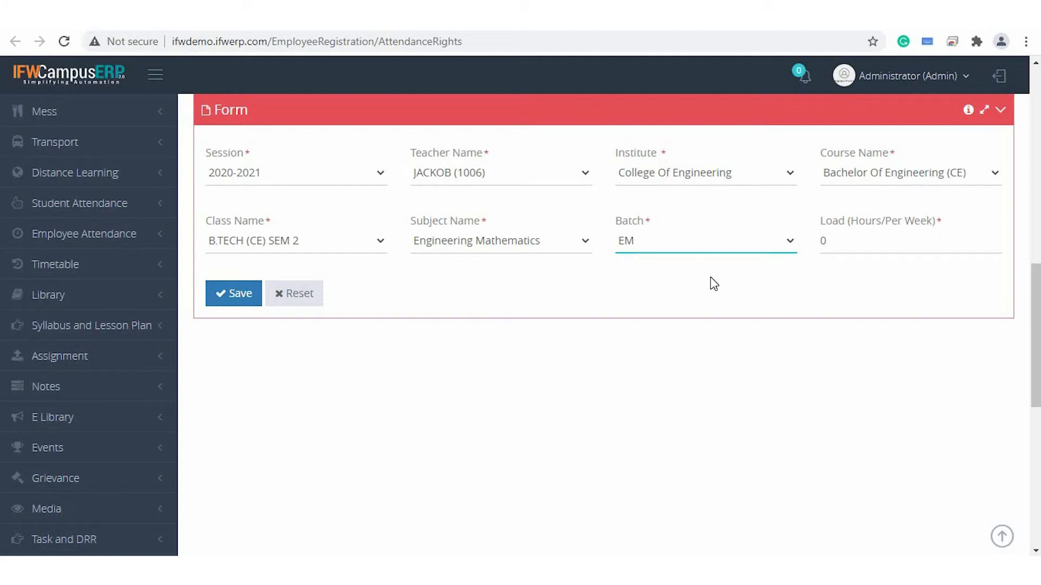
{"action": "left_click", "coordinate": [863, 243]}
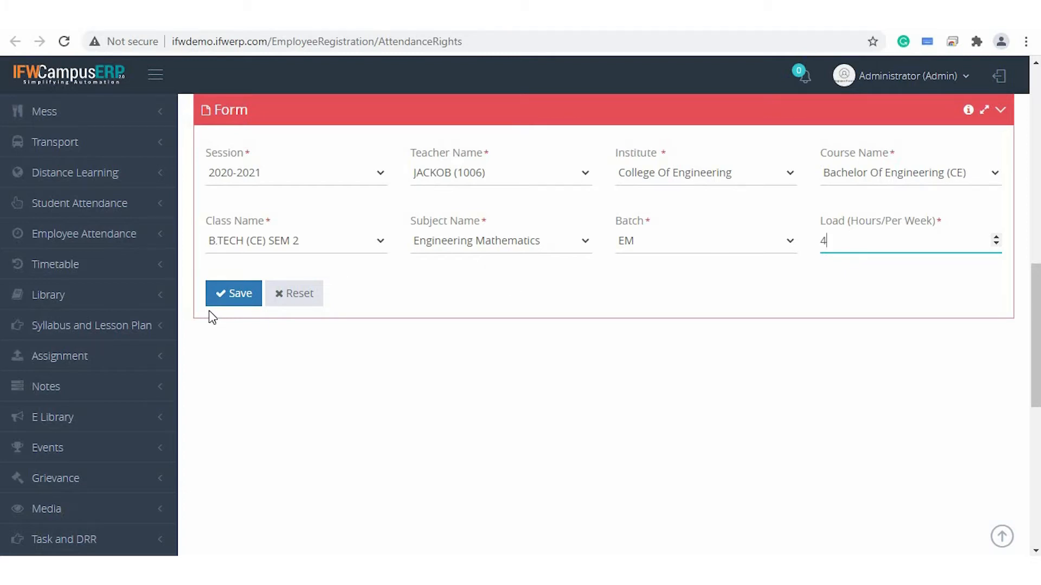
{"action": "left_click", "coordinate": [244, 295]}
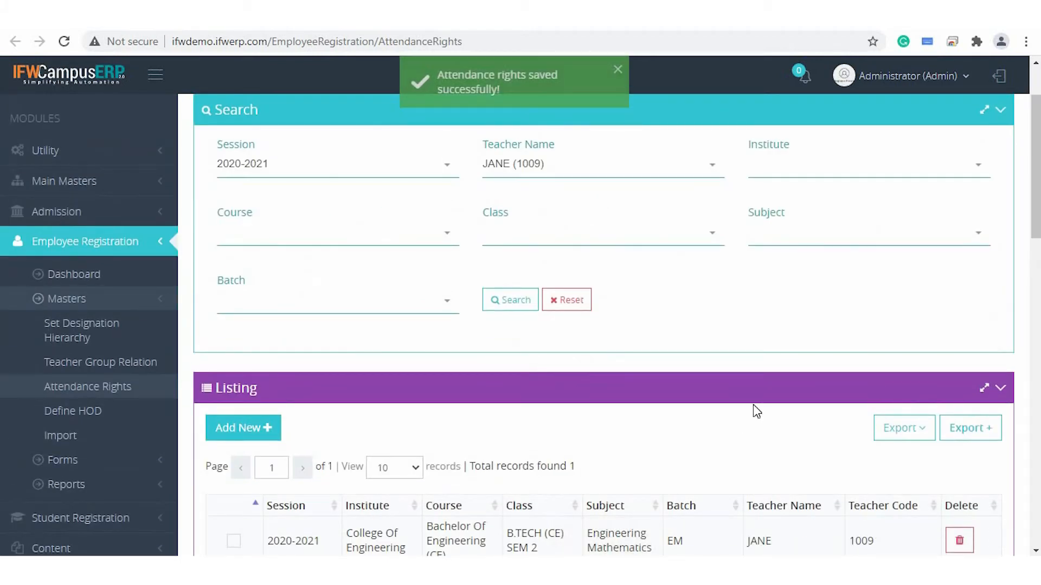
- Check the attendance rights listing after saving and open the Define HOD page
{"action": "scroll", "coordinate": [752, 404], "scroll_direction": "up", "scroll_amount": 2}
{"action": "scroll", "coordinate": [752, 404], "scroll_direction": "down", "scroll_amount": 3}
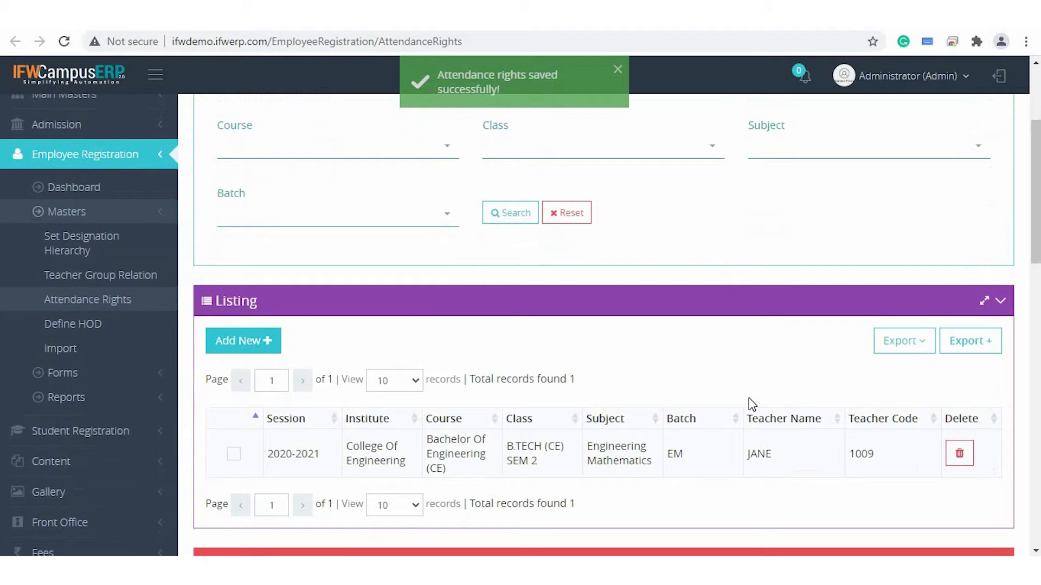
{"action": "scroll", "coordinate": [751, 405], "scroll_direction": "up", "scroll_amount": 3}
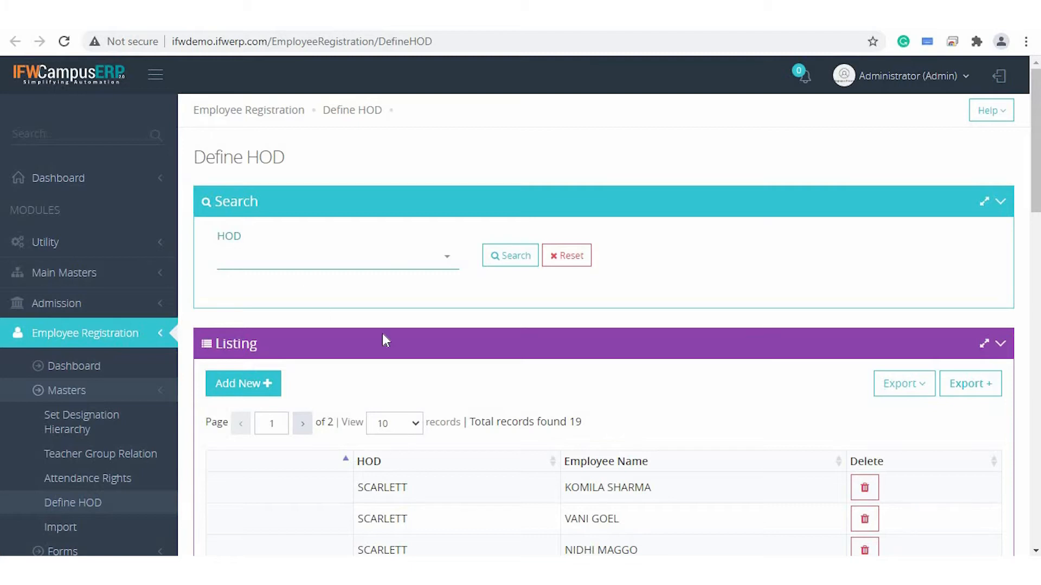
- Start a new HOD record and choose the first employee whose name starts with C as the HOD
{"action": "scroll", "coordinate": [382, 334], "scroll_direction": "down", "scroll_amount": 3}
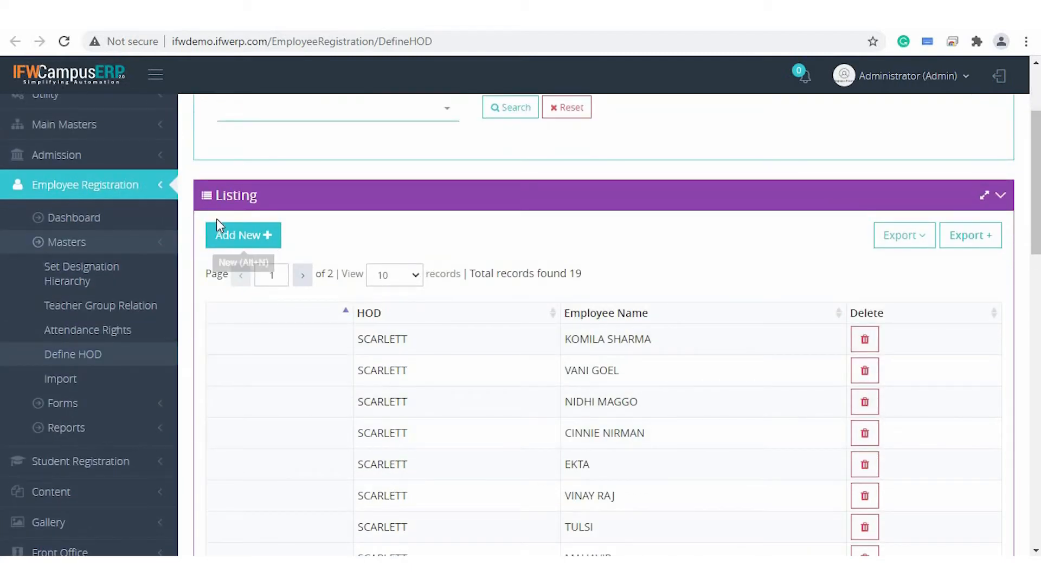
{"action": "left_click", "coordinate": [246, 238]}
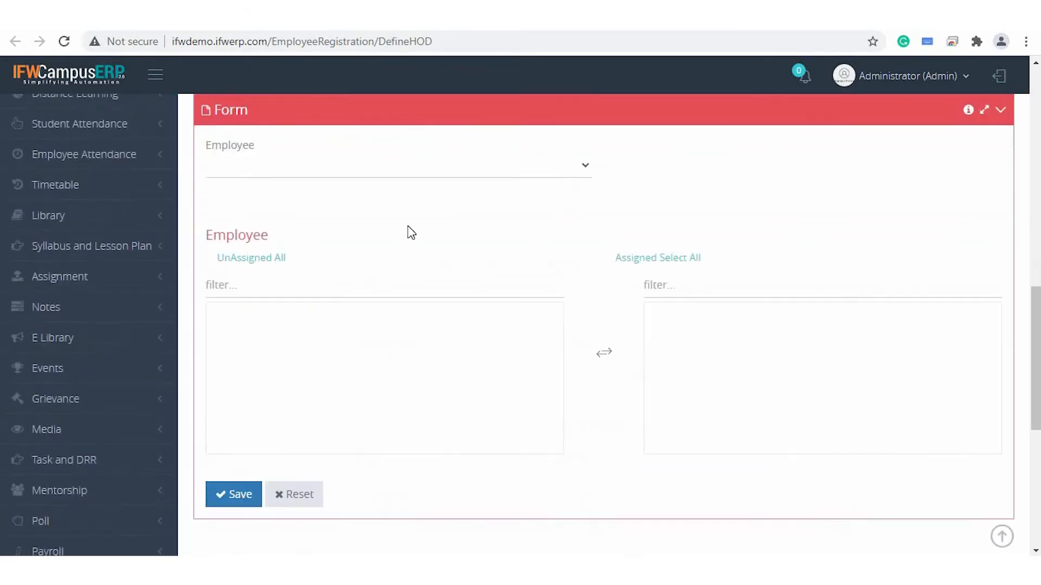
{"action": "left_click", "coordinate": [373, 171]}
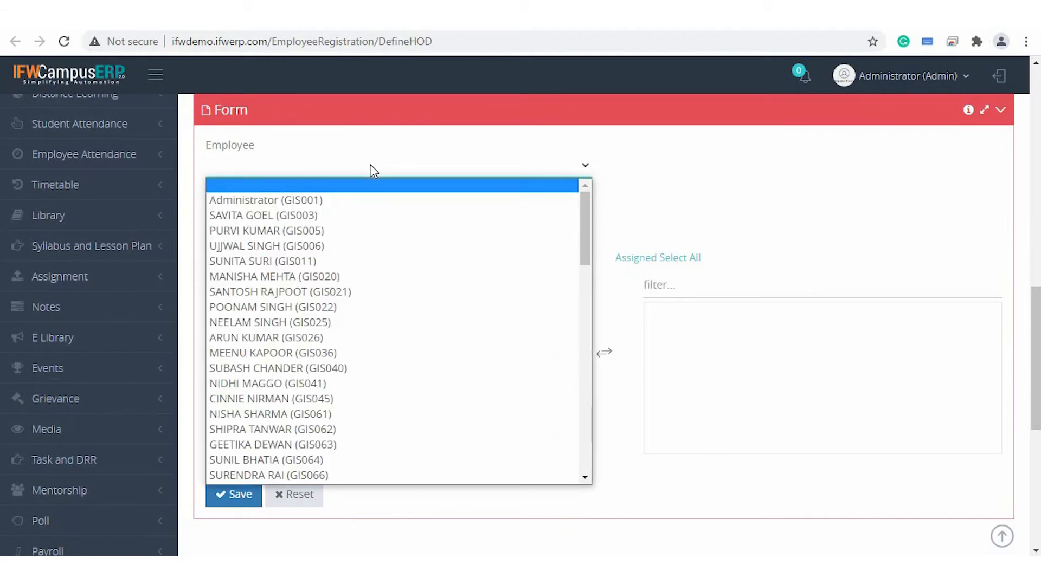
{"action": "key", "text": "c"}
{"action": "key", "text": "Return"}
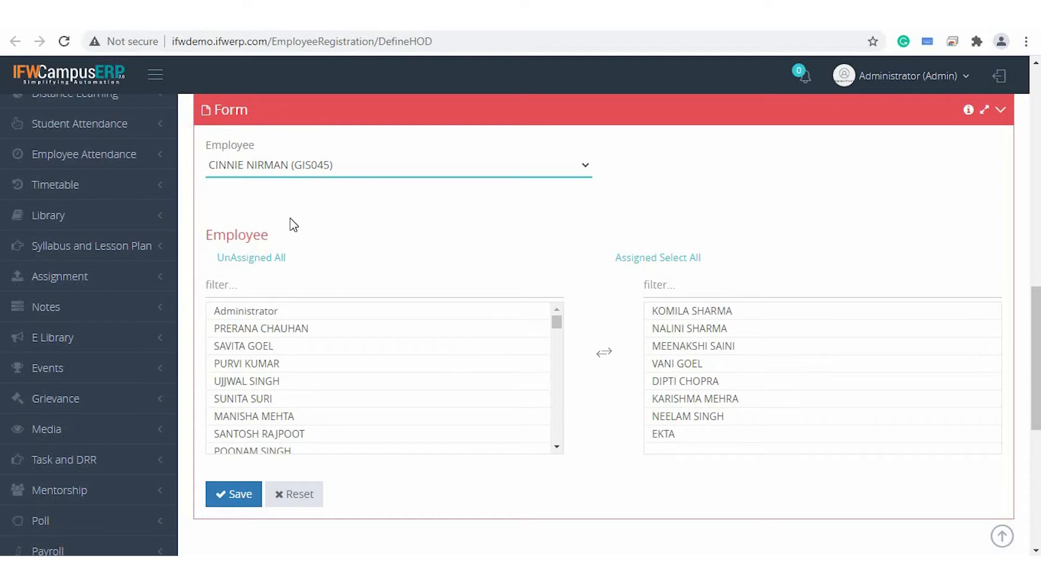
- Assign five more employees from the unassigned list to the chosen HOD and save the record
{"action": "left_click", "coordinate": [277, 401]}
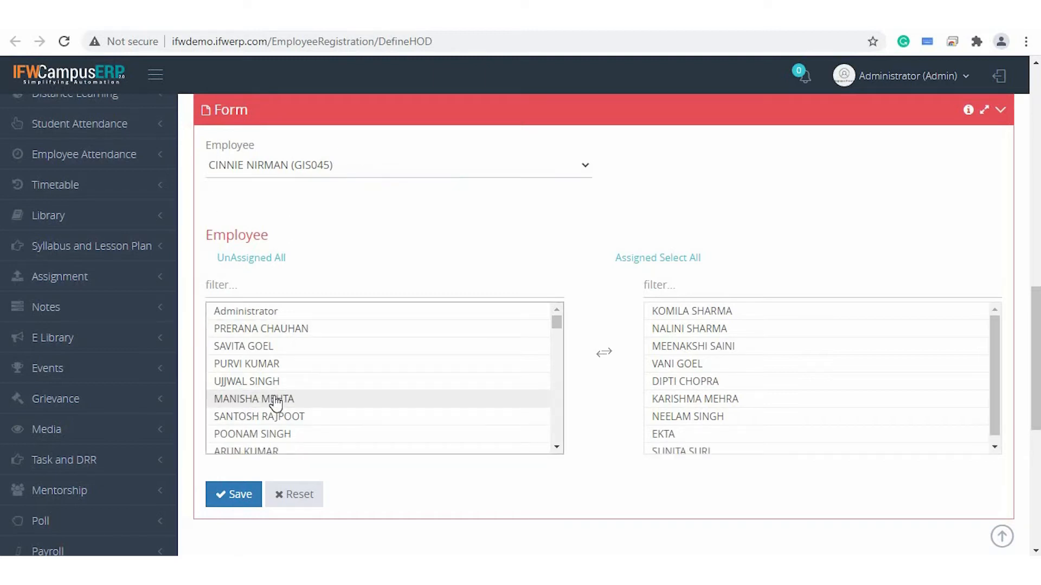
{"action": "left_click", "coordinate": [276, 403]}
{"action": "left_click", "coordinate": [277, 416]}
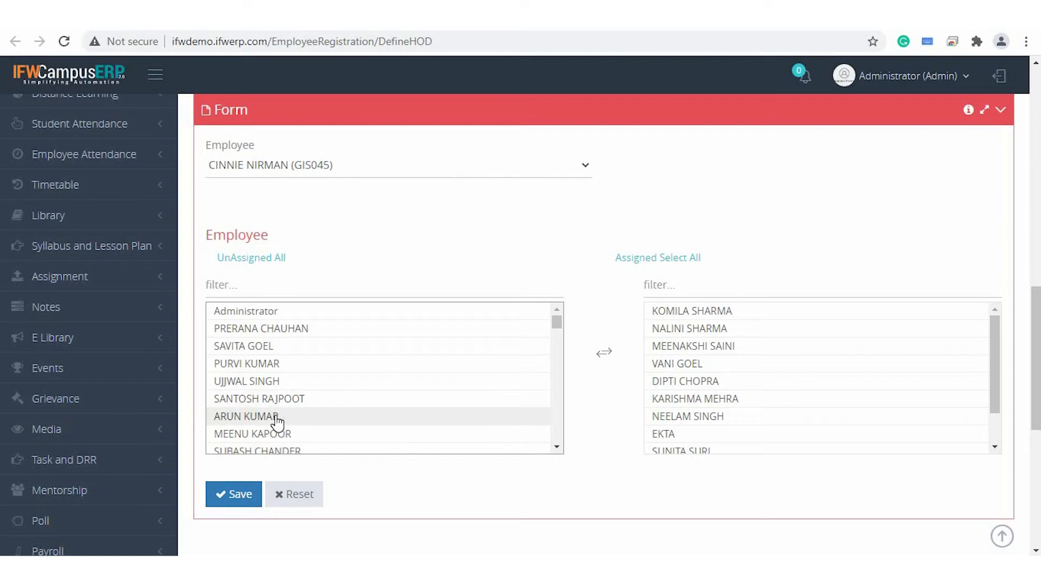
{"action": "scroll", "coordinate": [278, 416], "scroll_direction": "down", "scroll_amount": 2}
{"action": "left_click", "coordinate": [262, 384]}
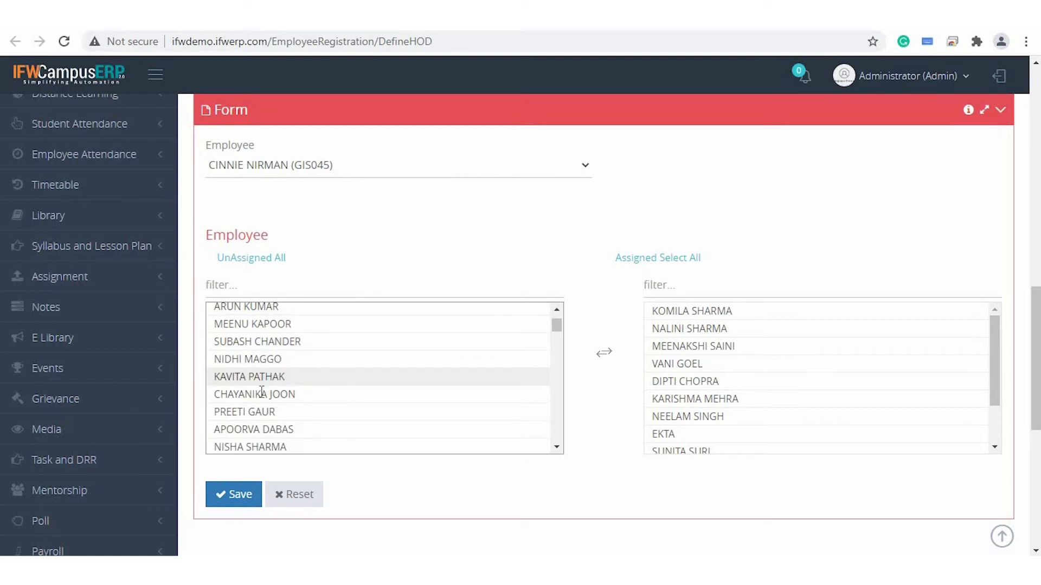
{"action": "left_click", "coordinate": [267, 400]}
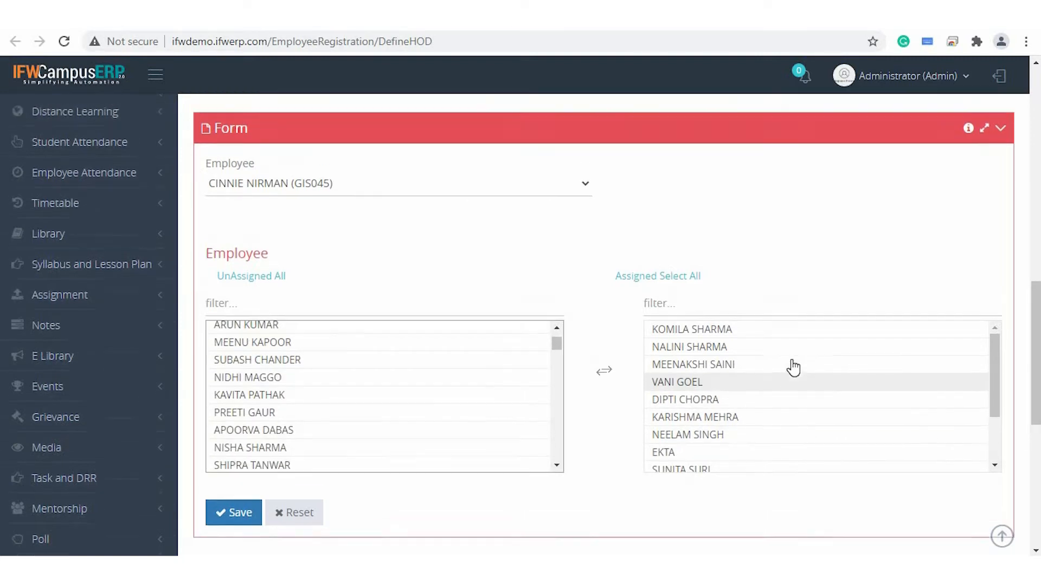
{"action": "scroll", "coordinate": [793, 368], "scroll_direction": "up", "scroll_amount": 3}
{"action": "scroll", "coordinate": [793, 368], "scroll_direction": "down", "scroll_amount": 2}
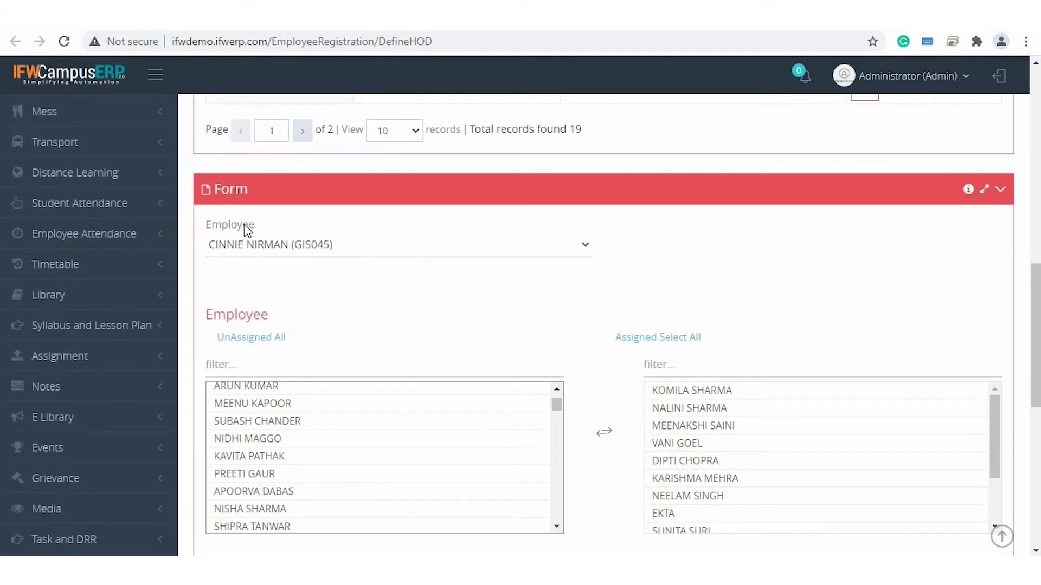
{"action": "scroll", "coordinate": [353, 320], "scroll_direction": "down", "scroll_amount": 2}
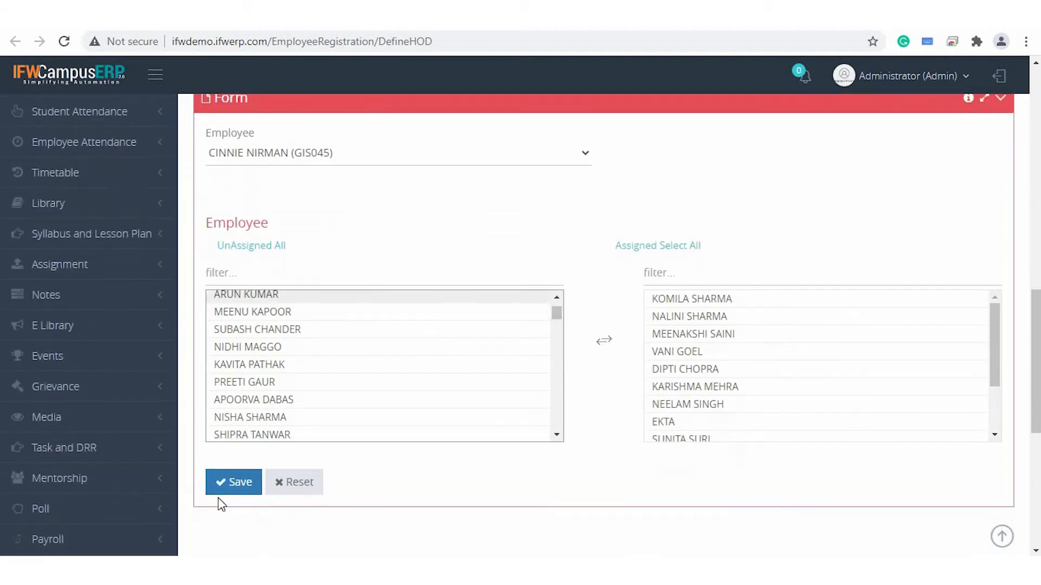
{"action": "left_click", "coordinate": [243, 487]}
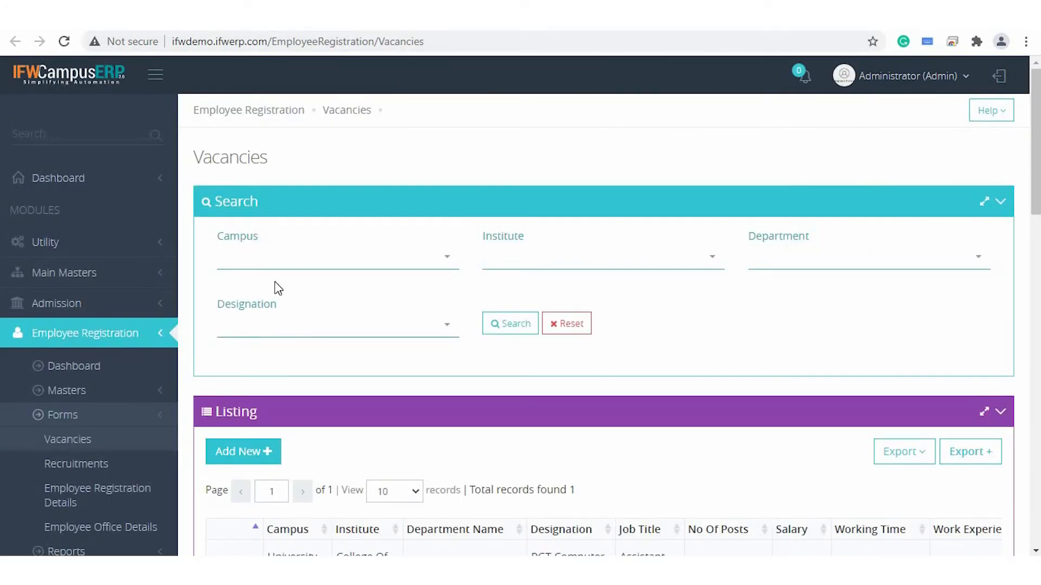
- Review the Vacancies page's search filters, its listing and the form of the Assistant Professor vacancy
{"action": "scroll", "coordinate": [405, 342], "scroll_direction": "down", "scroll_amount": 1}
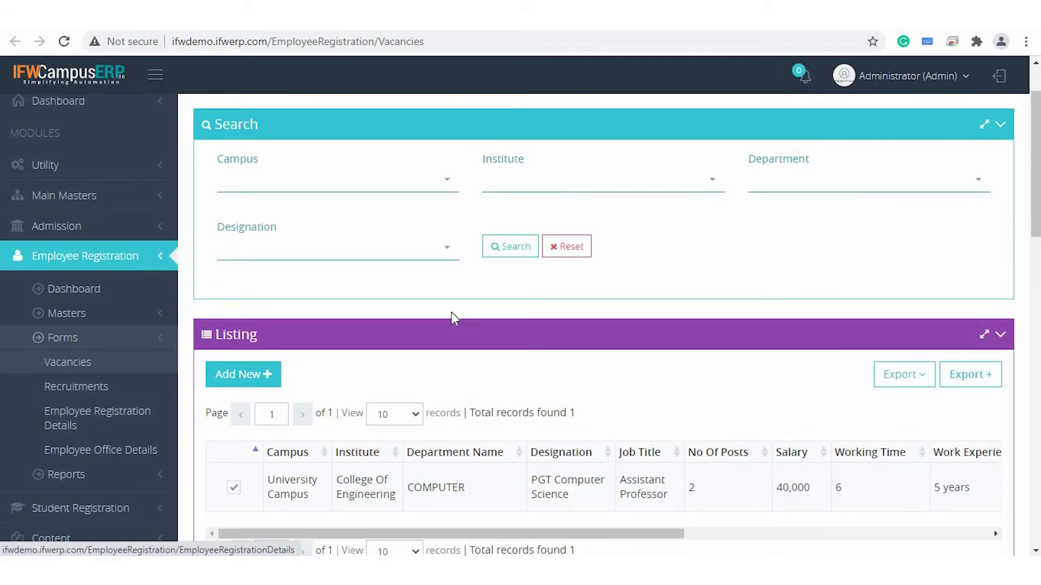
{"action": "scroll", "coordinate": [451, 311], "scroll_direction": "up", "scroll_amount": 1}
{"action": "scroll", "coordinate": [353, 371], "scroll_direction": "down", "scroll_amount": 5}
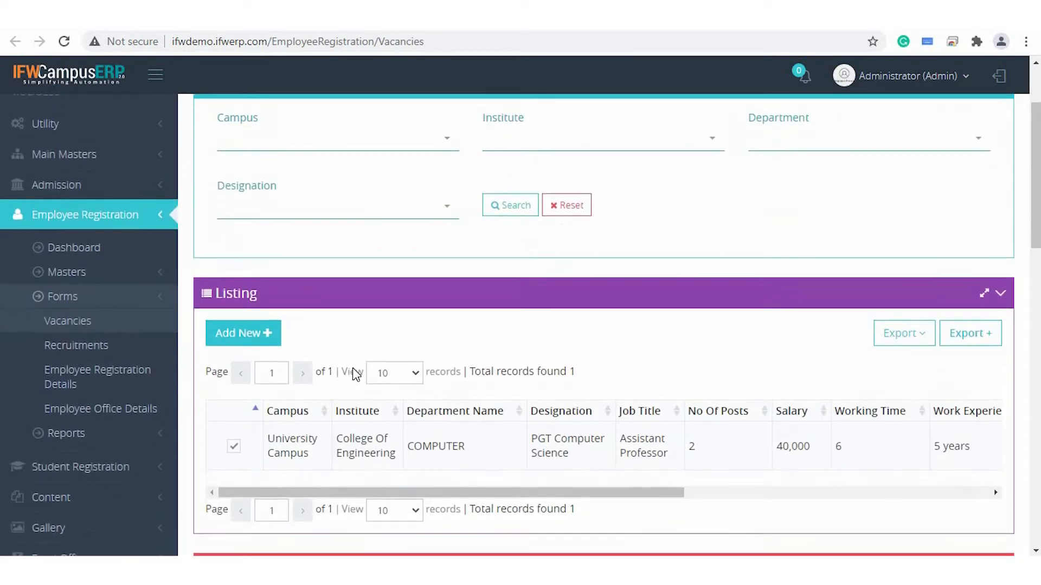
{"action": "scroll", "coordinate": [353, 372], "scroll_direction": "down", "scroll_amount": 2}
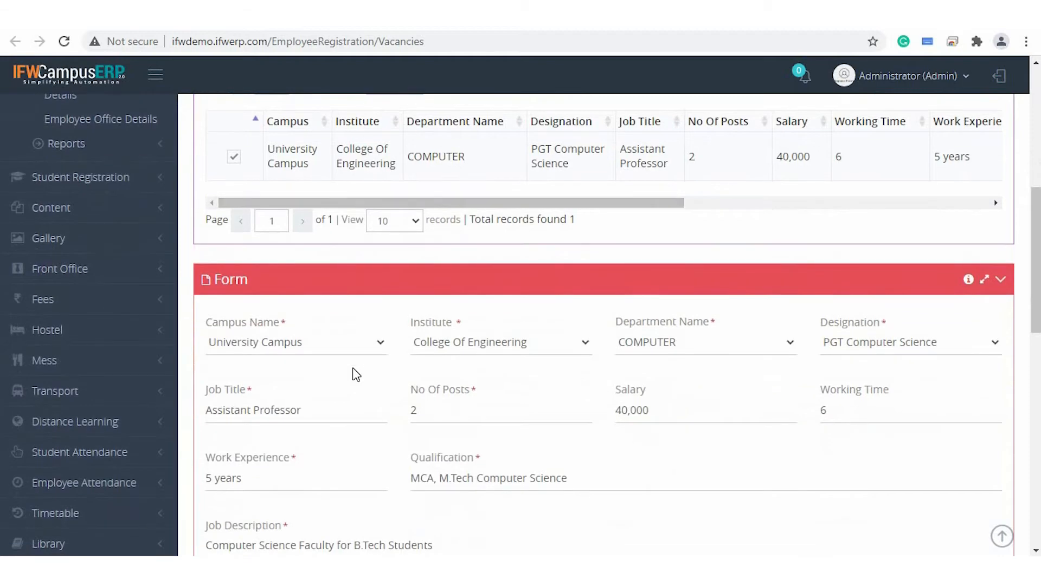
{"action": "scroll", "coordinate": [353, 372], "scroll_direction": "down", "scroll_amount": 1}
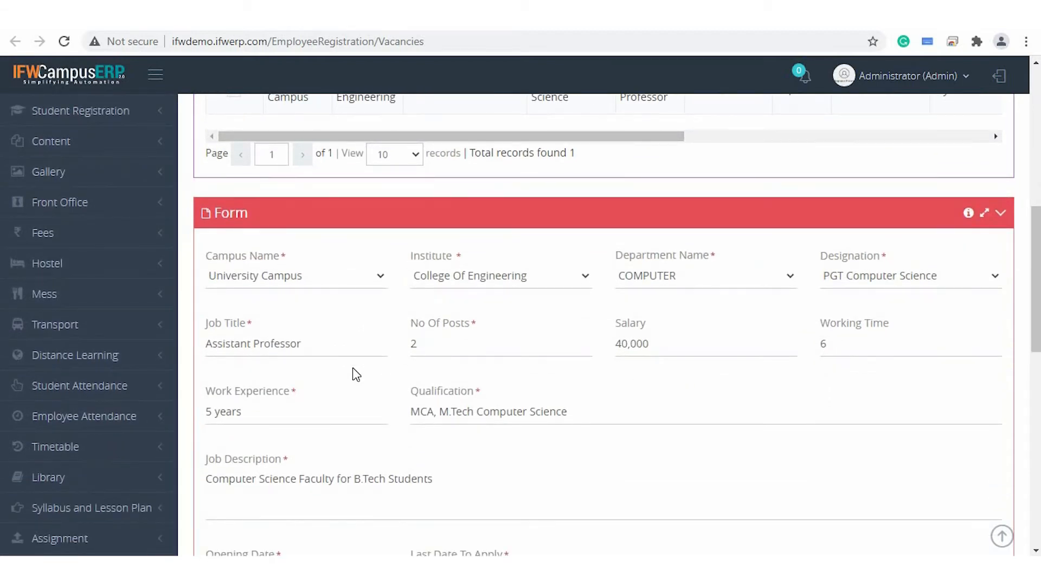
{"action": "scroll", "coordinate": [355, 374], "scroll_direction": "down", "scroll_amount": 1}
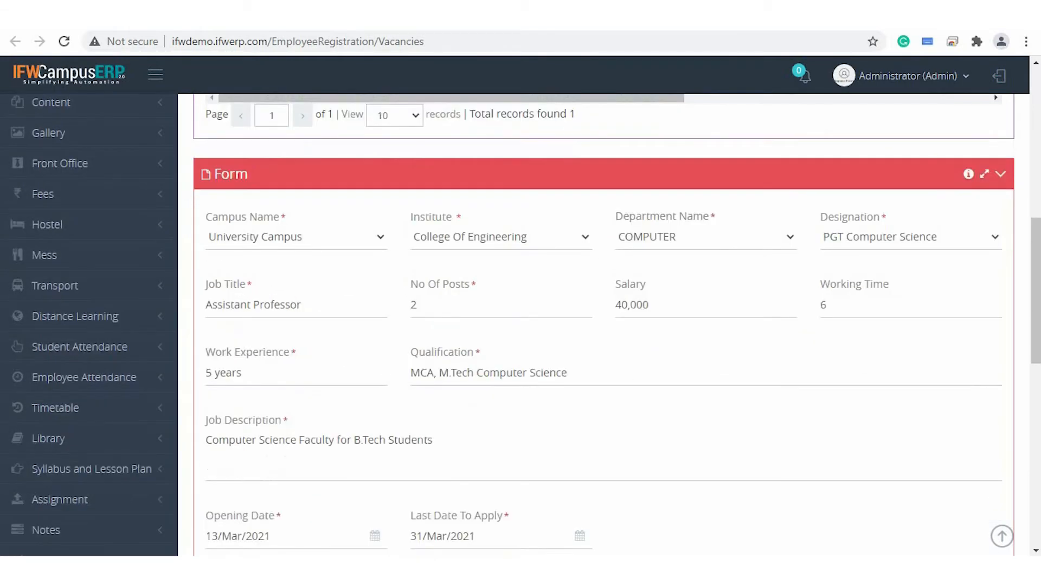
{"action": "scroll", "coordinate": [596, 325], "scroll_direction": "down", "scroll_amount": 1}
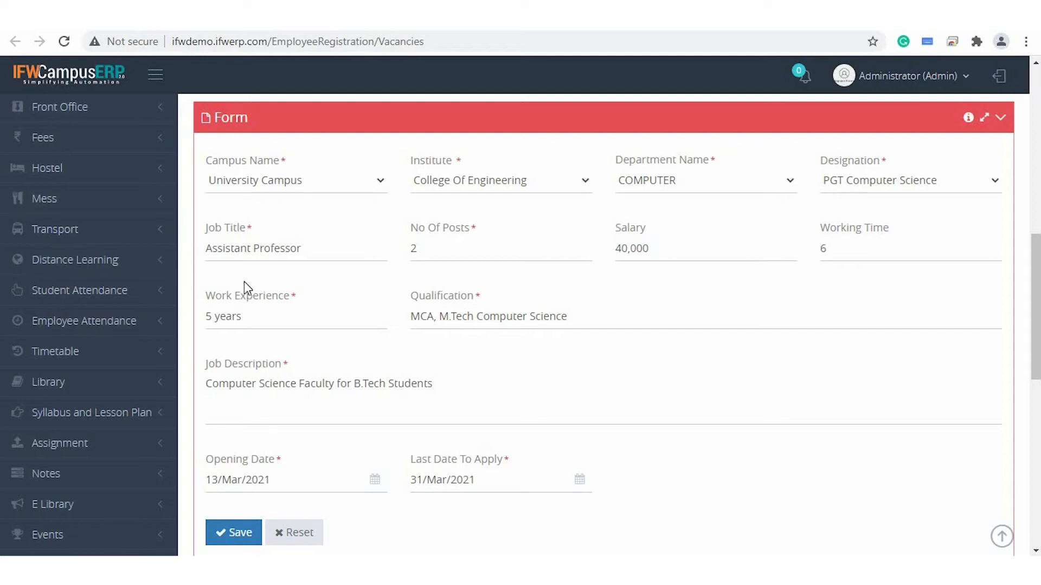
{"action": "scroll", "coordinate": [517, 253], "scroll_direction": "down", "scroll_amount": 1}
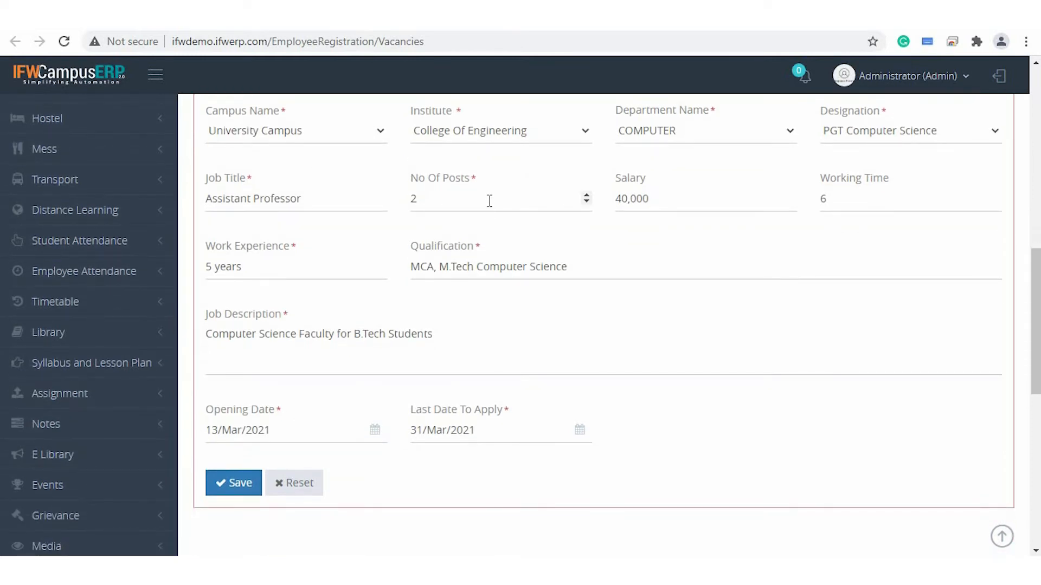
- Examine the vacancy's number of posts, salary, working time, work experience, qualification, job description and application date fields
{"action": "left_click", "coordinate": [489, 201]}
{"action": "left_click", "coordinate": [700, 201]}
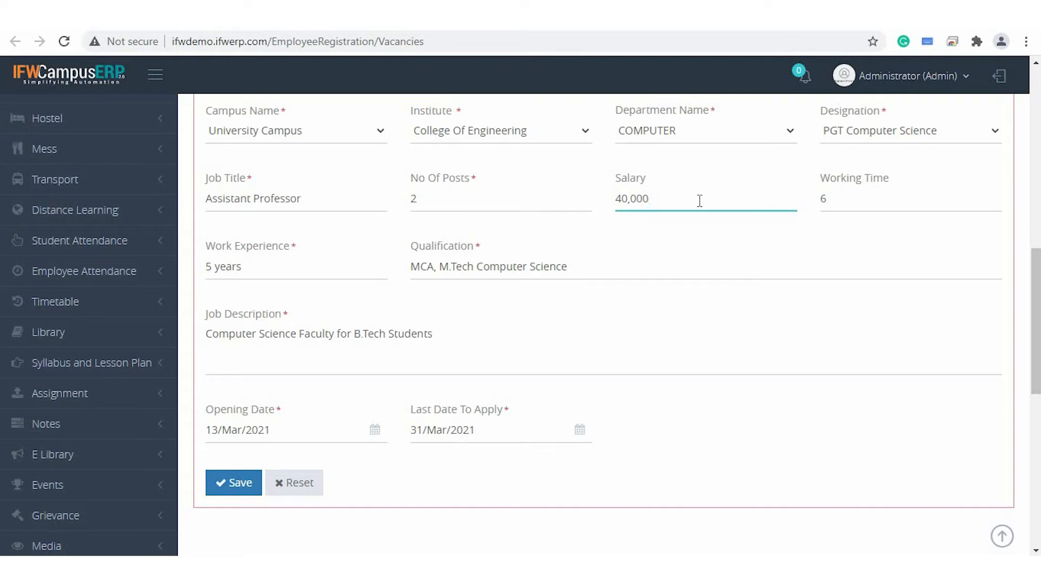
{"action": "left_click", "coordinate": [892, 203]}
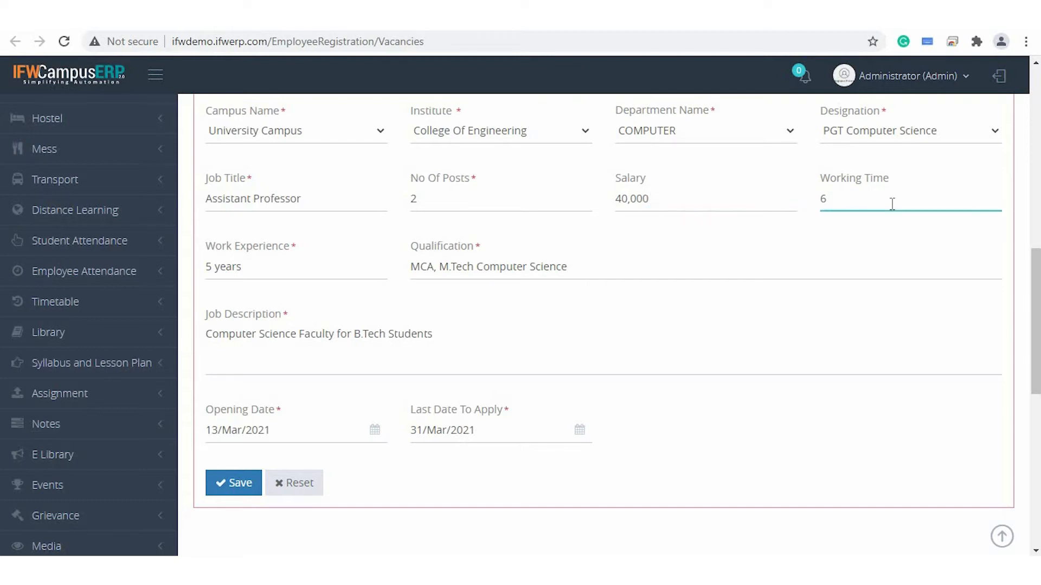
{"action": "left_click", "coordinate": [315, 264]}
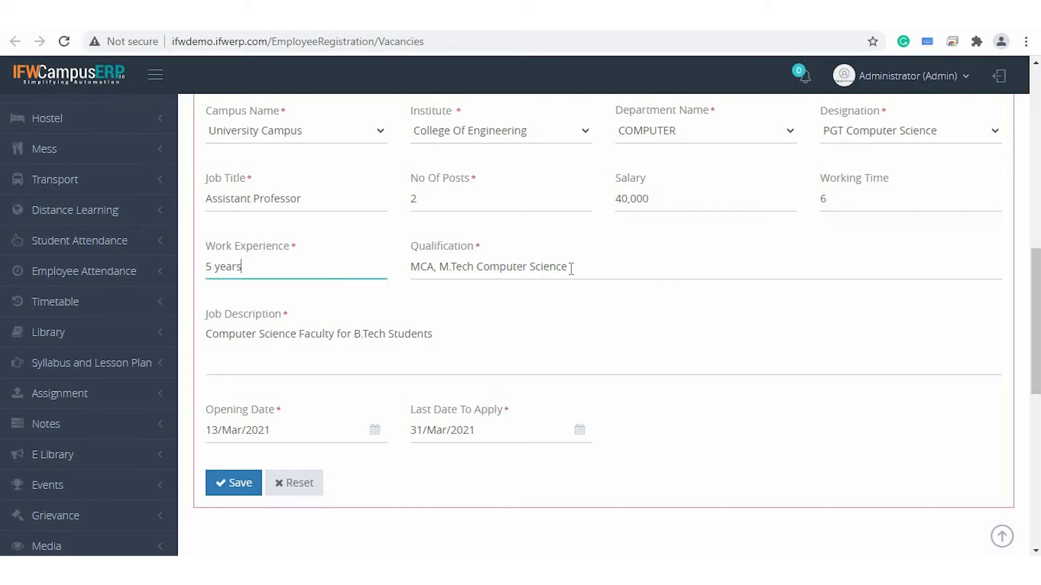
{"action": "left_click", "coordinate": [653, 269]}
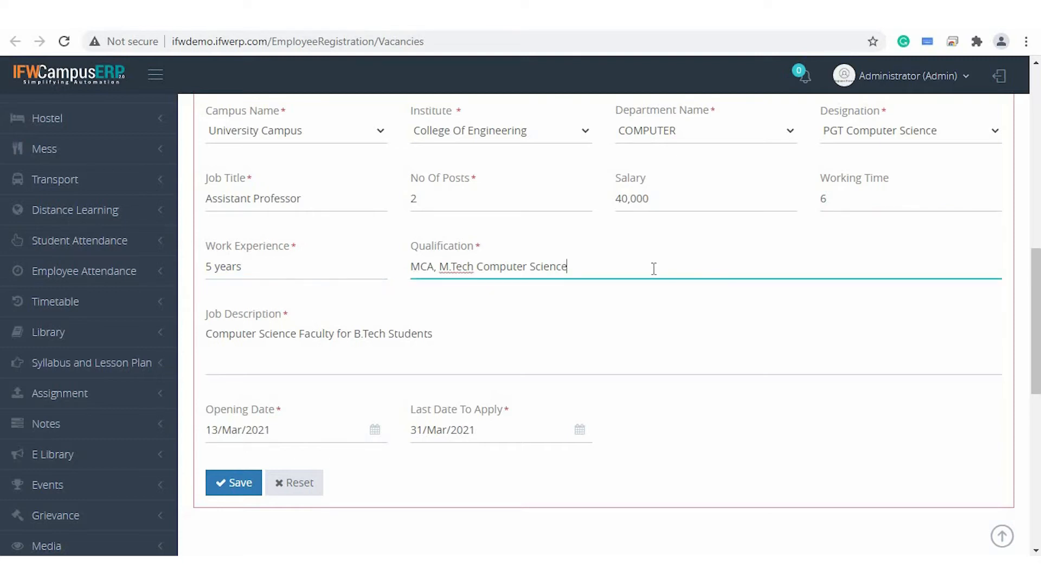
{"action": "scroll", "coordinate": [640, 260], "scroll_direction": "down", "scroll_amount": 1}
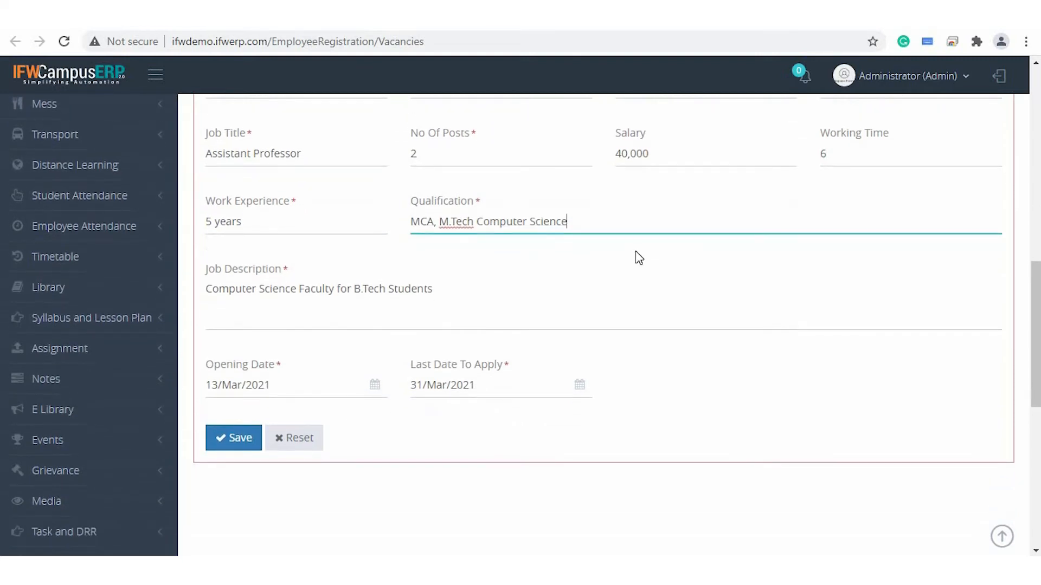
{"action": "left_click", "coordinate": [481, 307]}
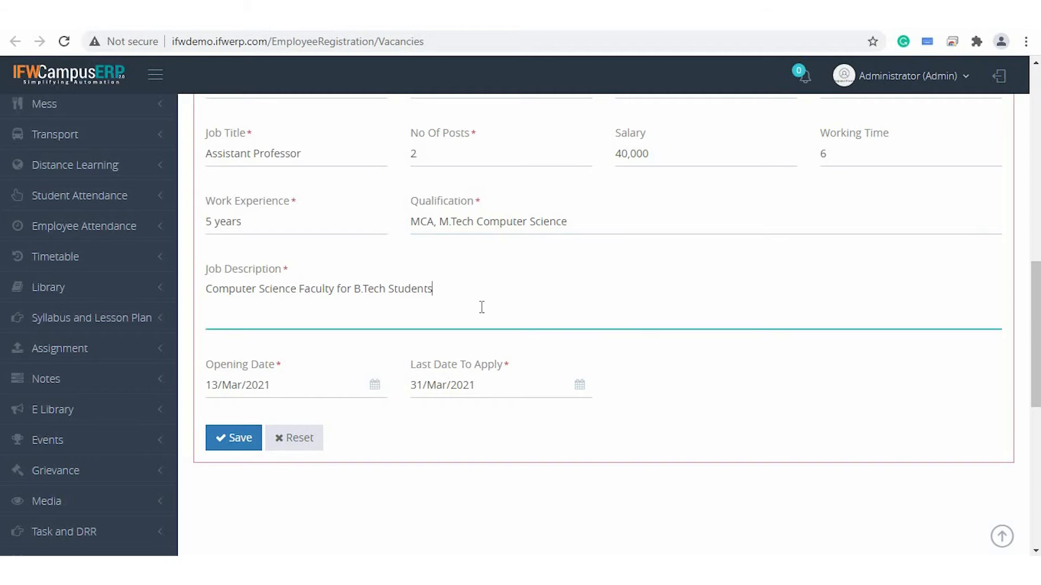
{"action": "scroll", "coordinate": [482, 307], "scroll_direction": "up", "scroll_amount": 2}
{"action": "scroll", "coordinate": [481, 307], "scroll_direction": "down", "scroll_amount": 2}
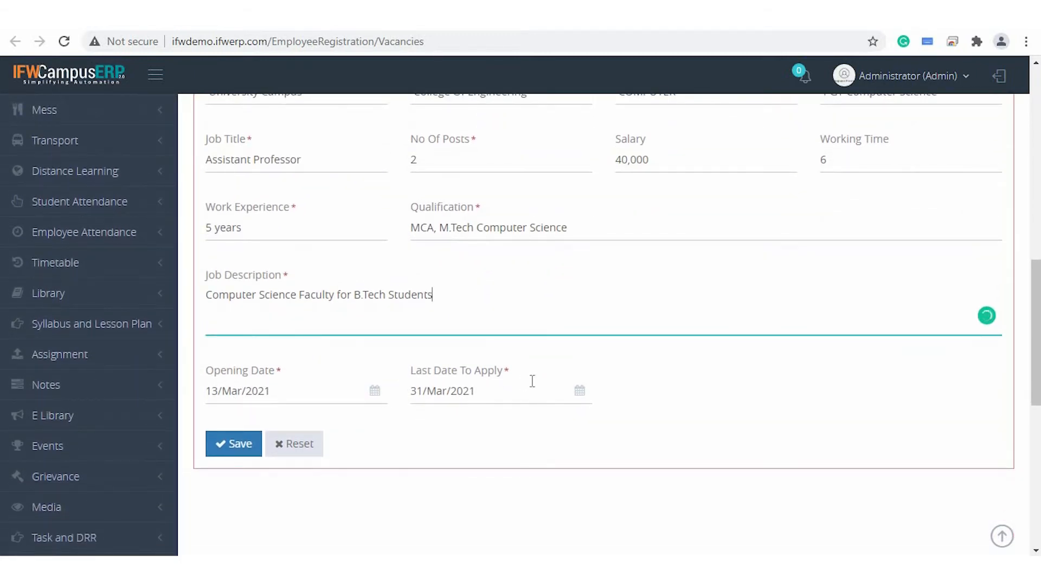
{"action": "scroll", "coordinate": [533, 381], "scroll_direction": "up", "scroll_amount": 7}
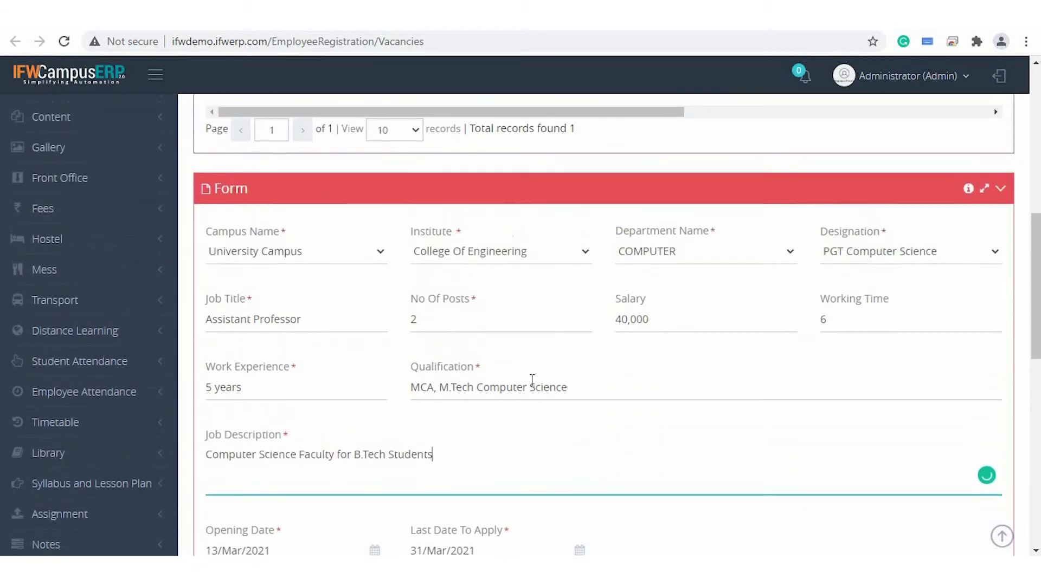
{"action": "scroll", "coordinate": [532, 381], "scroll_direction": "up", "scroll_amount": 5}
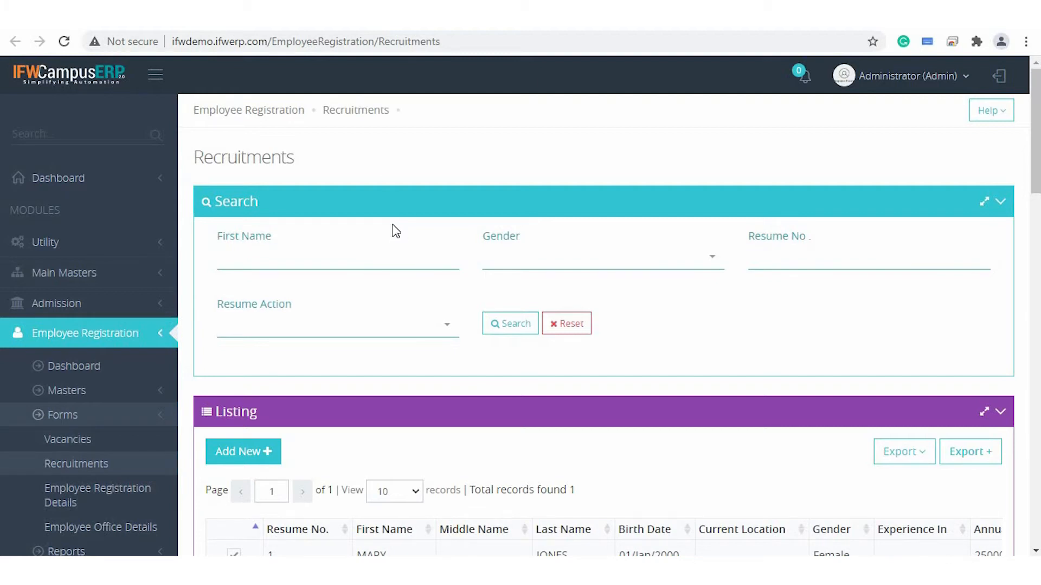
- Review the Recruitments page's search filters, its listing and the candidate's personal, address, contact and job details
{"action": "scroll", "coordinate": [396, 230], "scroll_direction": "down", "scroll_amount": 1}
{"action": "scroll", "coordinate": [394, 224], "scroll_direction": "up", "scroll_amount": 1}
{"action": "scroll", "coordinate": [395, 231], "scroll_direction": "down", "scroll_amount": 7}
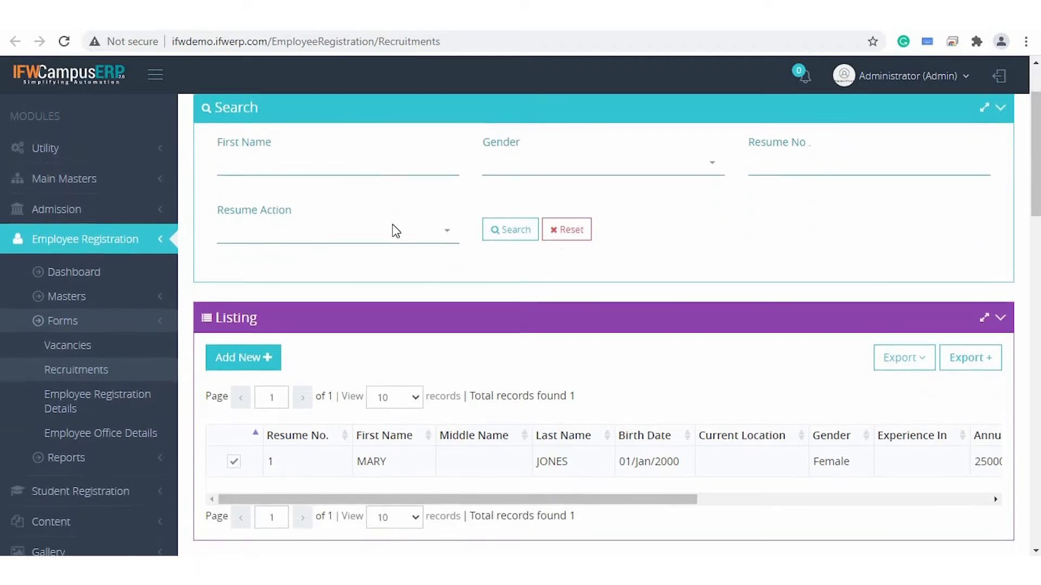
{"action": "scroll", "coordinate": [394, 231], "scroll_direction": "down", "scroll_amount": 1}
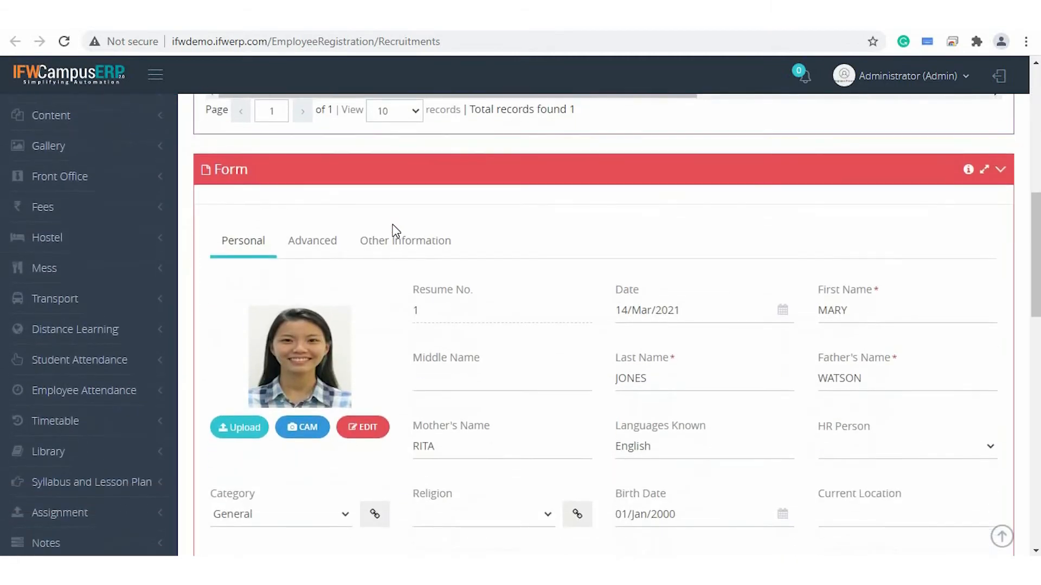
{"action": "scroll", "coordinate": [394, 230], "scroll_direction": "down", "scroll_amount": 2}
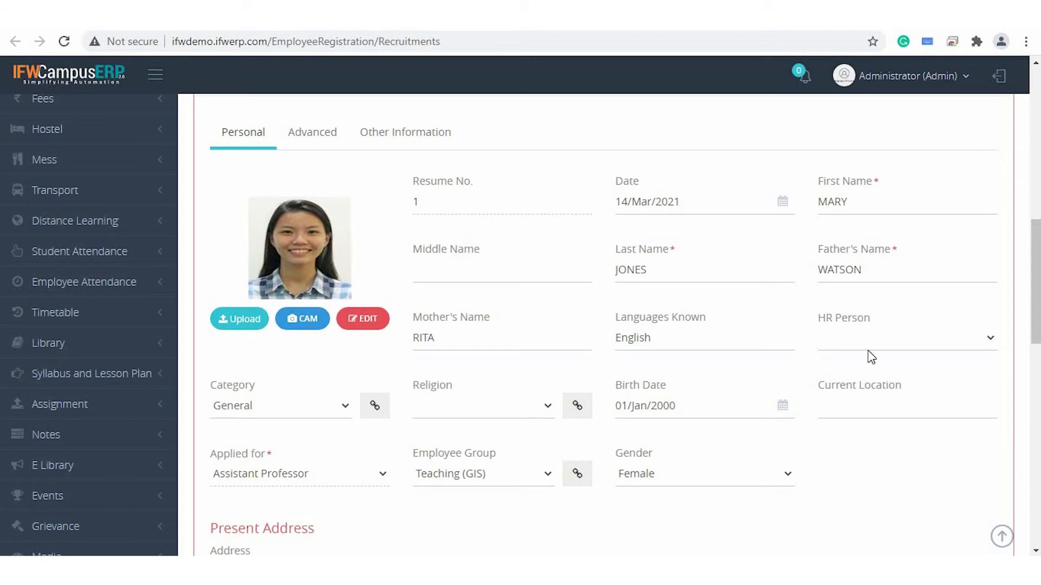
{"action": "scroll", "coordinate": [526, 389], "scroll_direction": "down", "scroll_amount": 2}
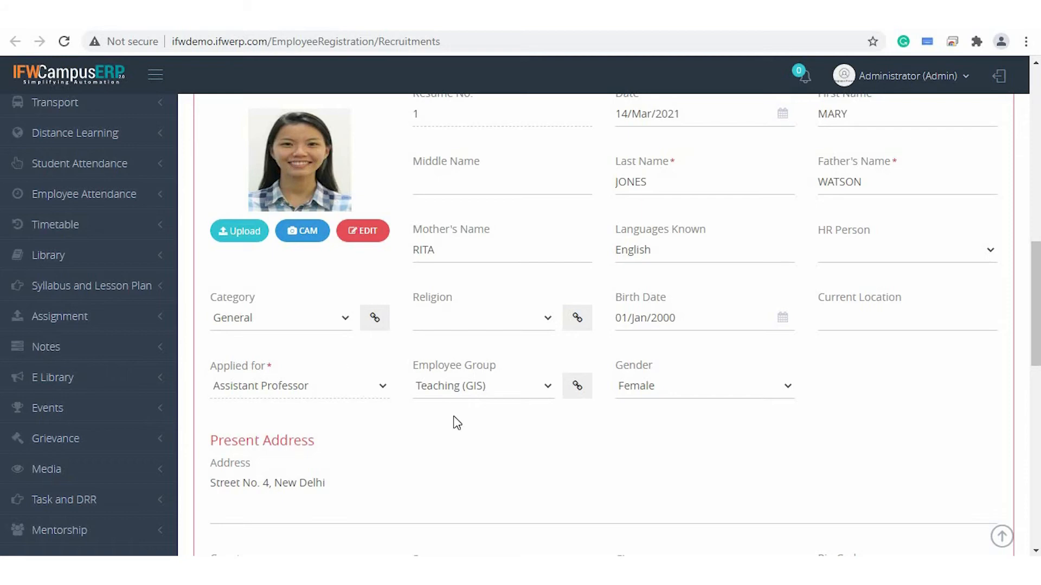
{"action": "scroll", "coordinate": [461, 418], "scroll_direction": "down", "scroll_amount": 4}
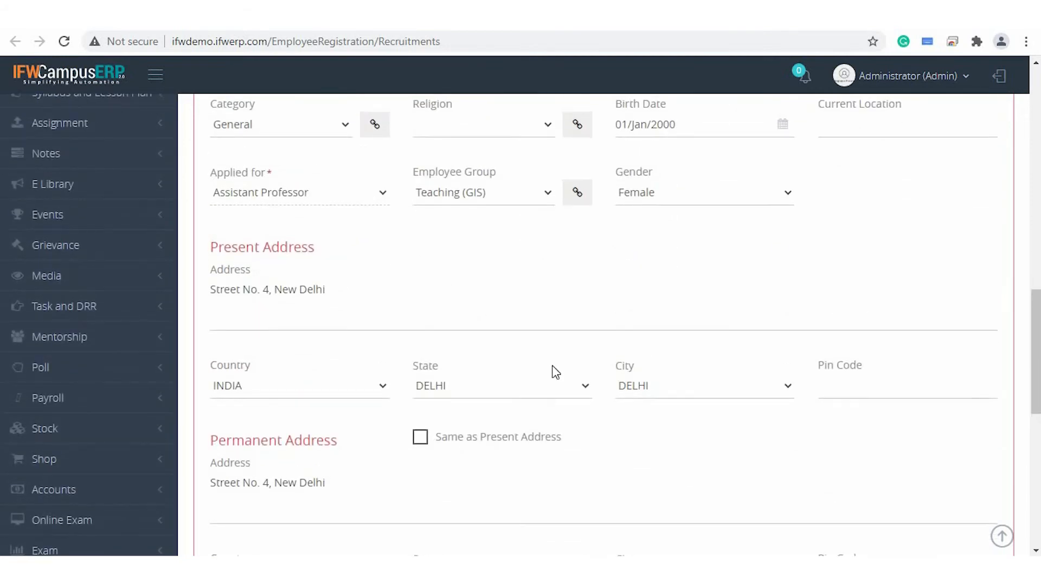
{"action": "scroll", "coordinate": [556, 373], "scroll_direction": "down", "scroll_amount": 6}
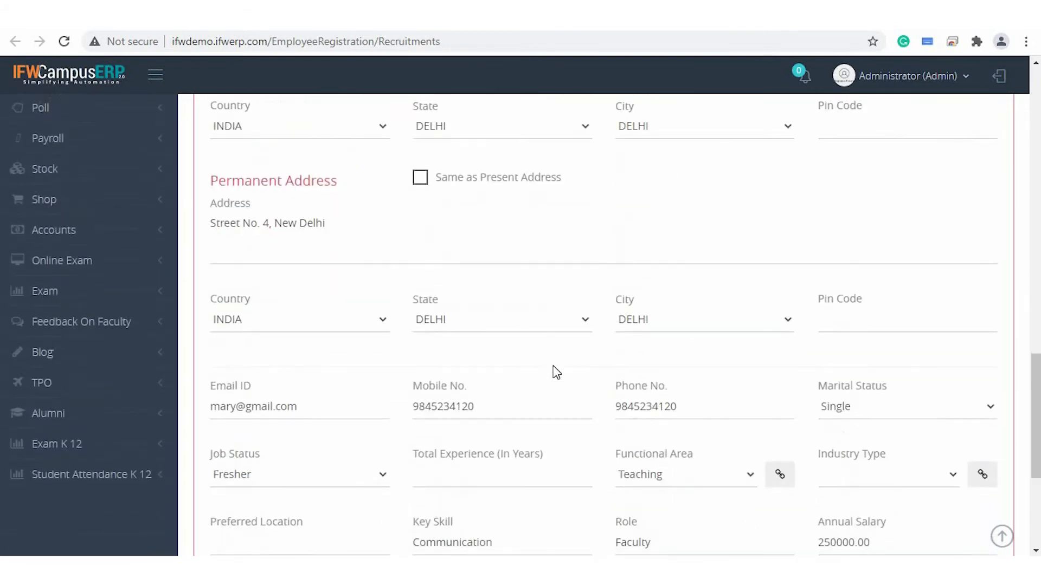
{"action": "scroll", "coordinate": [557, 373], "scroll_direction": "up", "scroll_amount": 13}
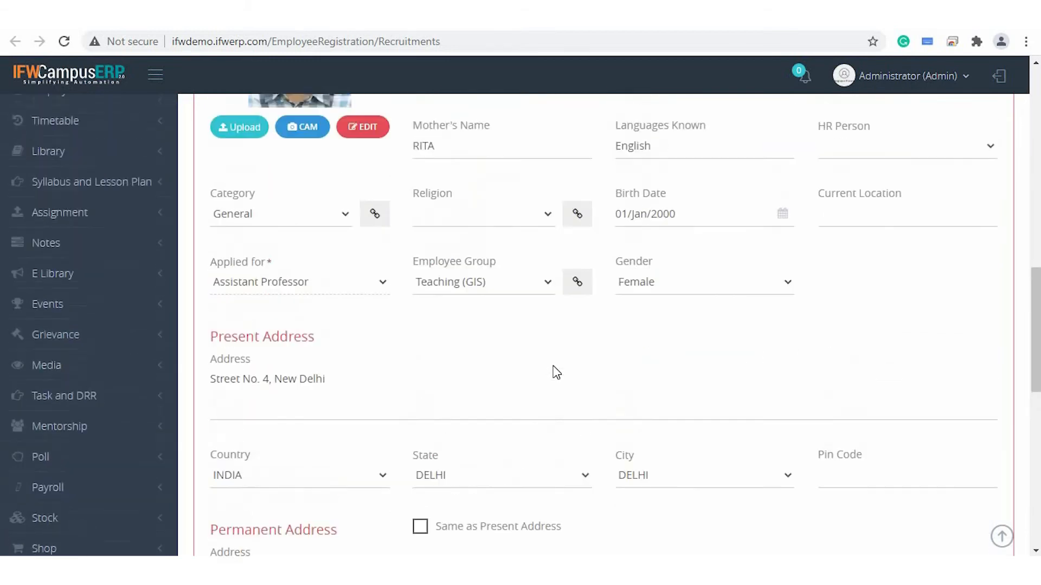
{"action": "scroll", "coordinate": [556, 373], "scroll_direction": "up", "scroll_amount": 3}
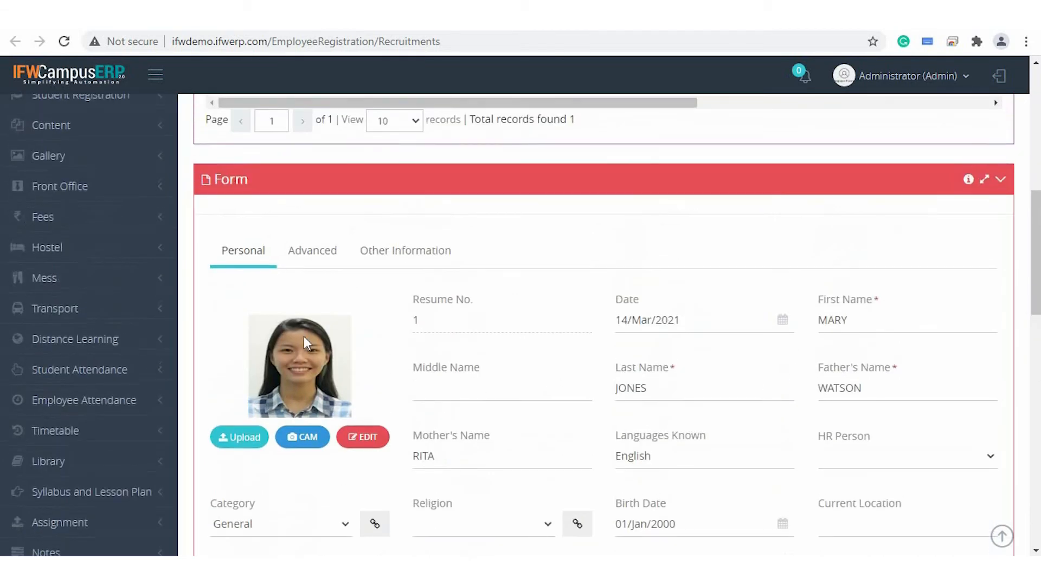
- Set the candidate's resume action to Shortlist in the advanced details, check the Resume/CV file chooser and return to the personal details
{"action": "left_click", "coordinate": [318, 264]}
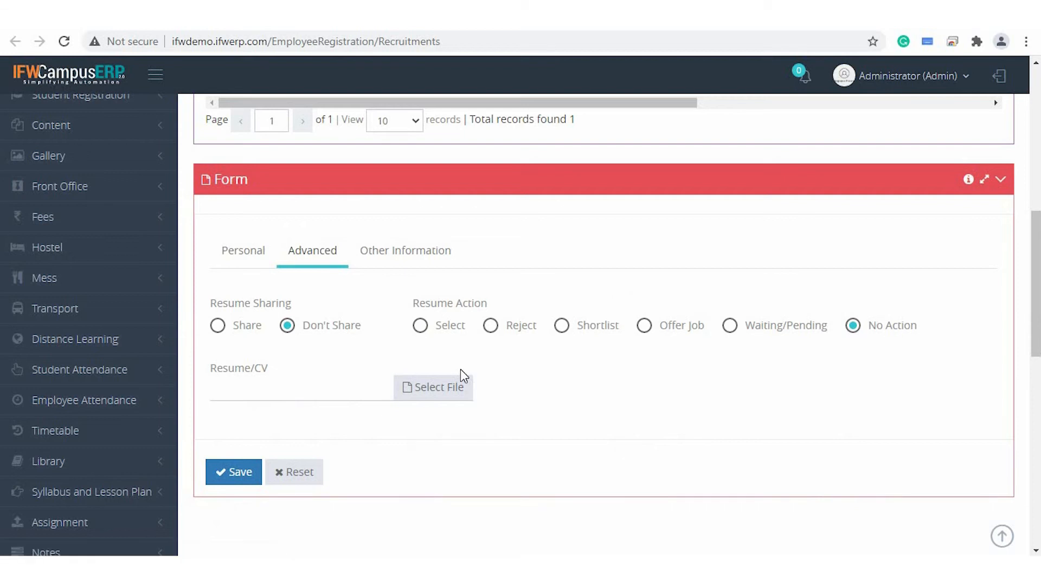
{"action": "left_click", "coordinate": [426, 329]}
{"action": "left_click", "coordinate": [562, 331]}
{"action": "left_click", "coordinate": [432, 394]}
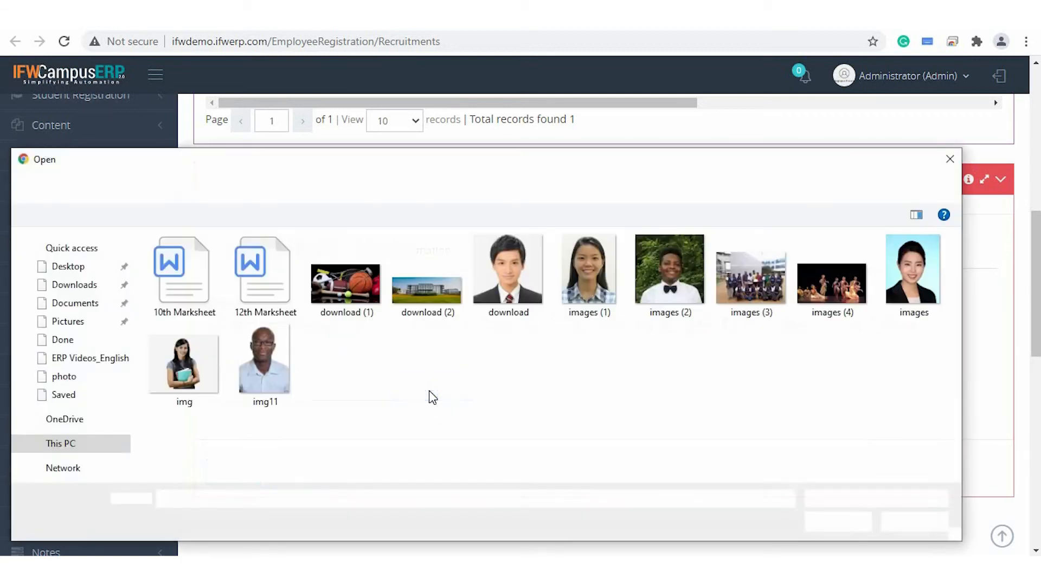
{"action": "left_click", "coordinate": [953, 161]}
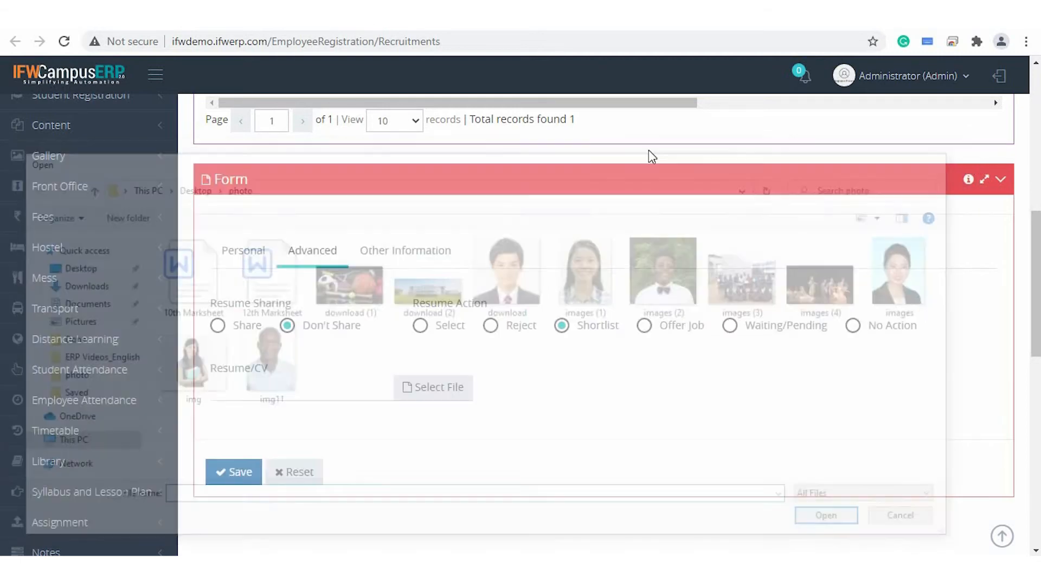
{"action": "left_click", "coordinate": [235, 277]}
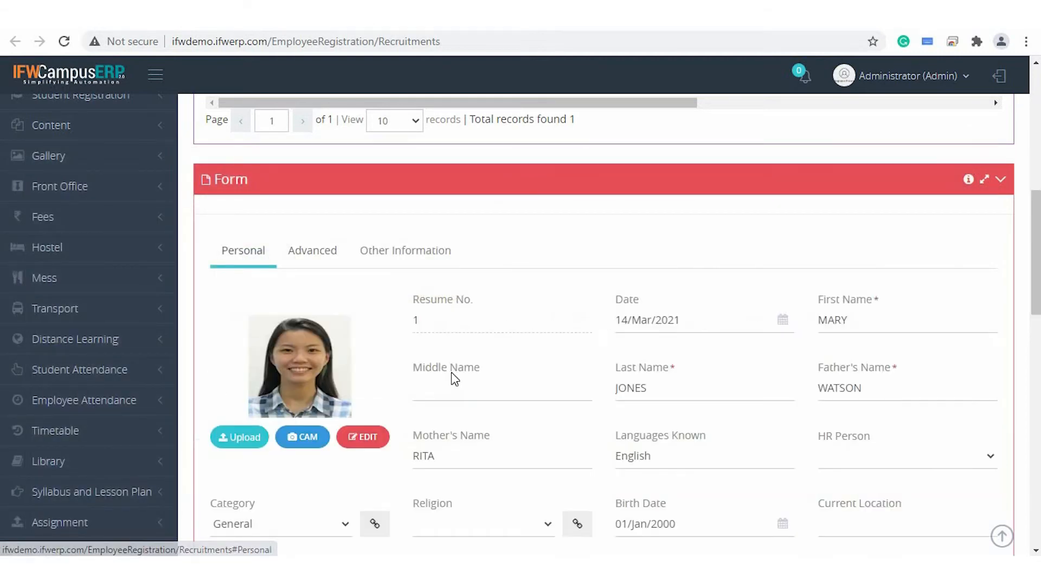
{"action": "scroll", "coordinate": [451, 374], "scroll_direction": "down", "scroll_amount": 2}
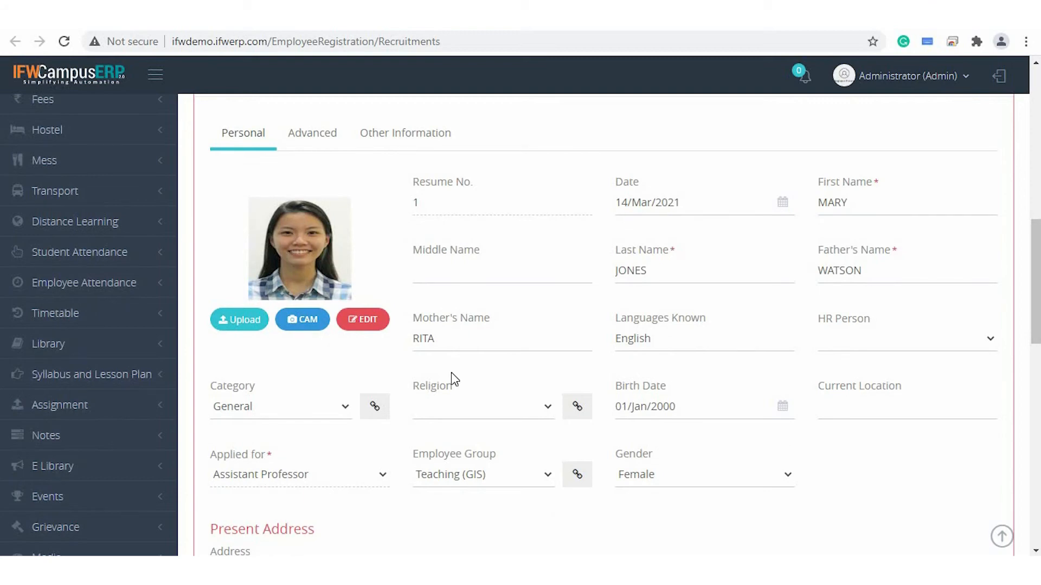
{"action": "scroll", "coordinate": [394, 202], "scroll_direction": "up", "scroll_amount": 6}
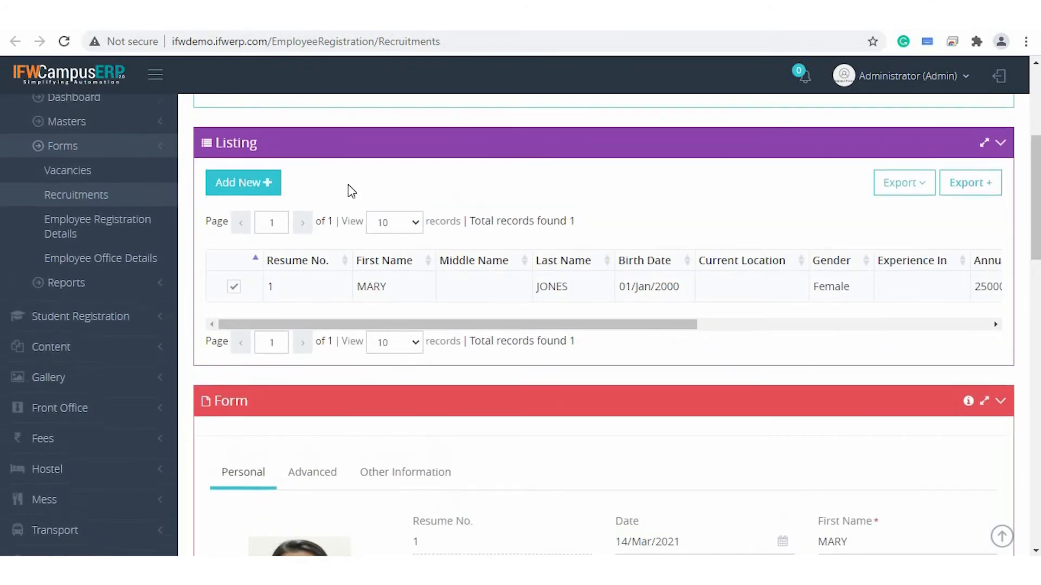
- Open the Employee Dynamic Report of the Employee Registration module and look over its template and filter fields
{"action": "left_click", "coordinate": [96, 287]}
{"action": "scroll", "coordinate": [97, 315], "scroll_direction": "up", "scroll_amount": 2}
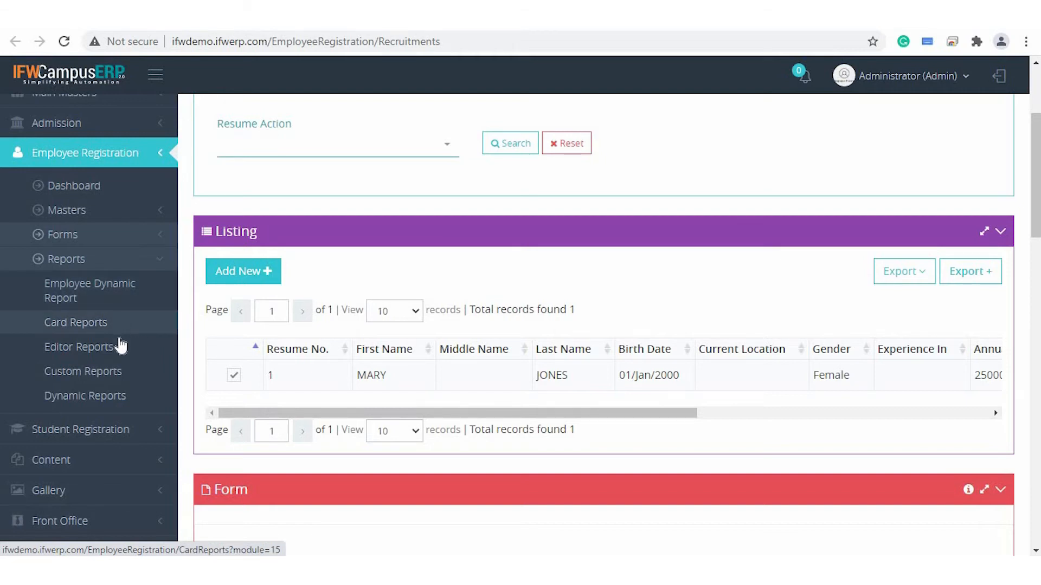
{"action": "left_click", "coordinate": [128, 292]}
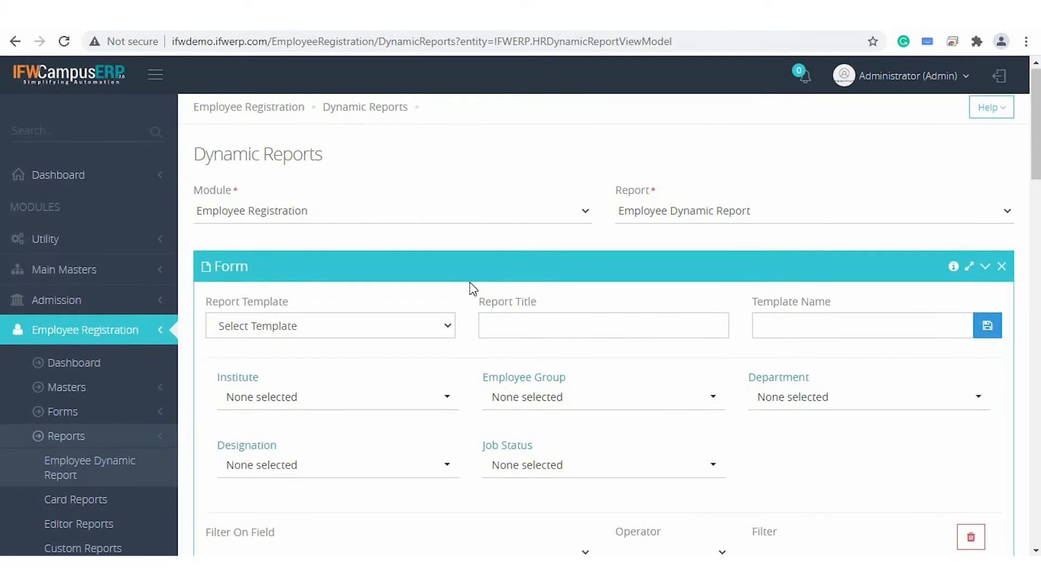
{"action": "scroll", "coordinate": [471, 289], "scroll_direction": "down", "scroll_amount": 2}
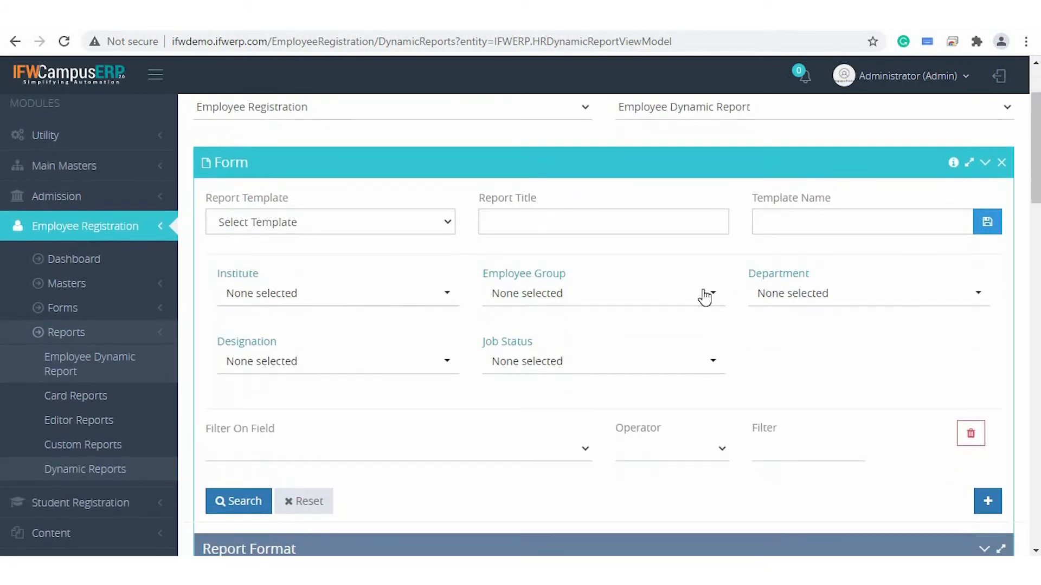
{"action": "scroll", "coordinate": [705, 295], "scroll_direction": "down", "scroll_amount": 2}
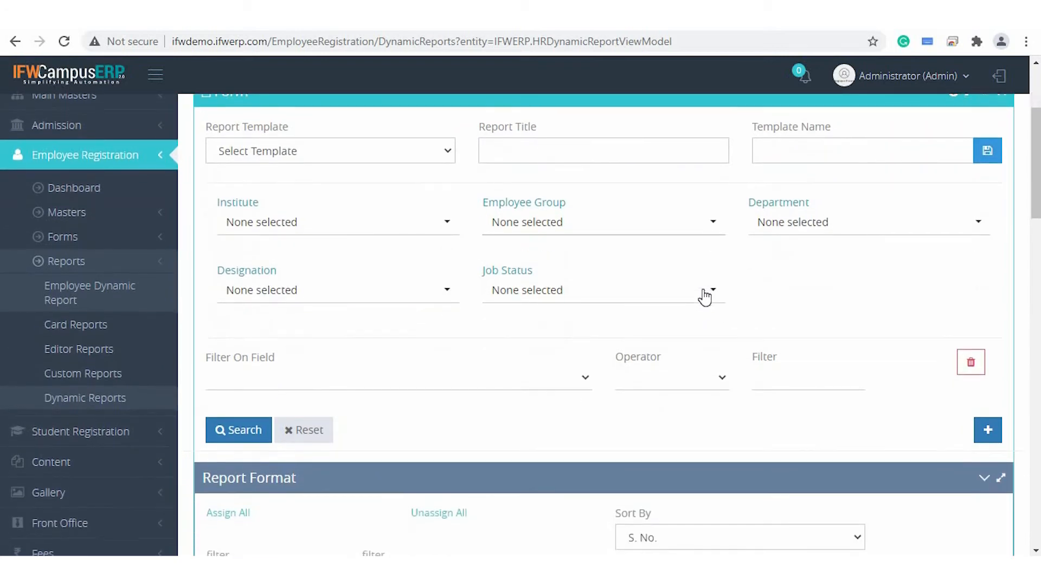
{"action": "scroll", "coordinate": [470, 386], "scroll_direction": "down", "scroll_amount": 1}
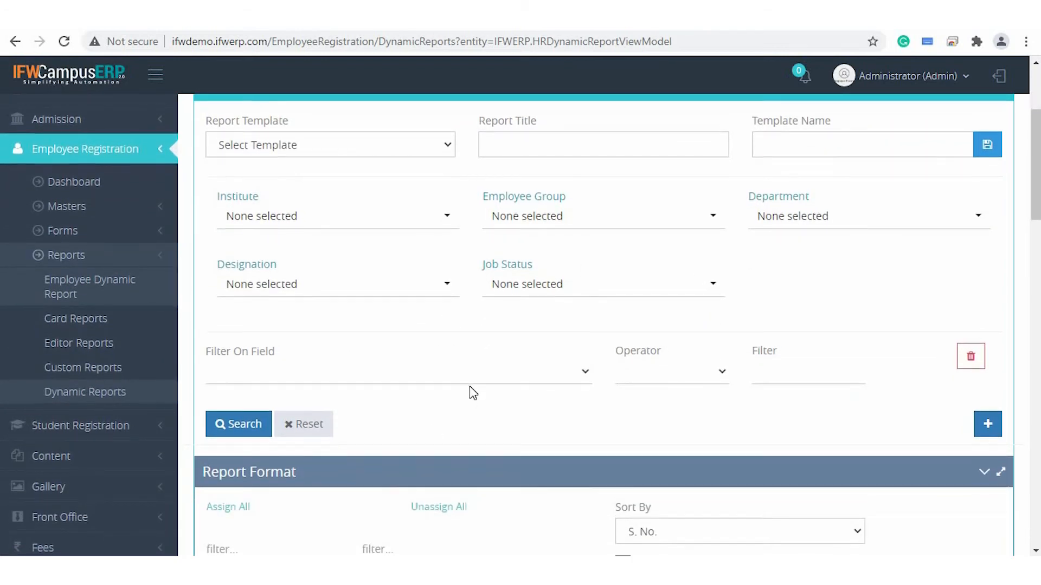
{"action": "scroll", "coordinate": [469, 386], "scroll_direction": "up", "scroll_amount": 5}
{"action": "scroll", "coordinate": [469, 386], "scroll_direction": "down", "scroll_amount": 4}
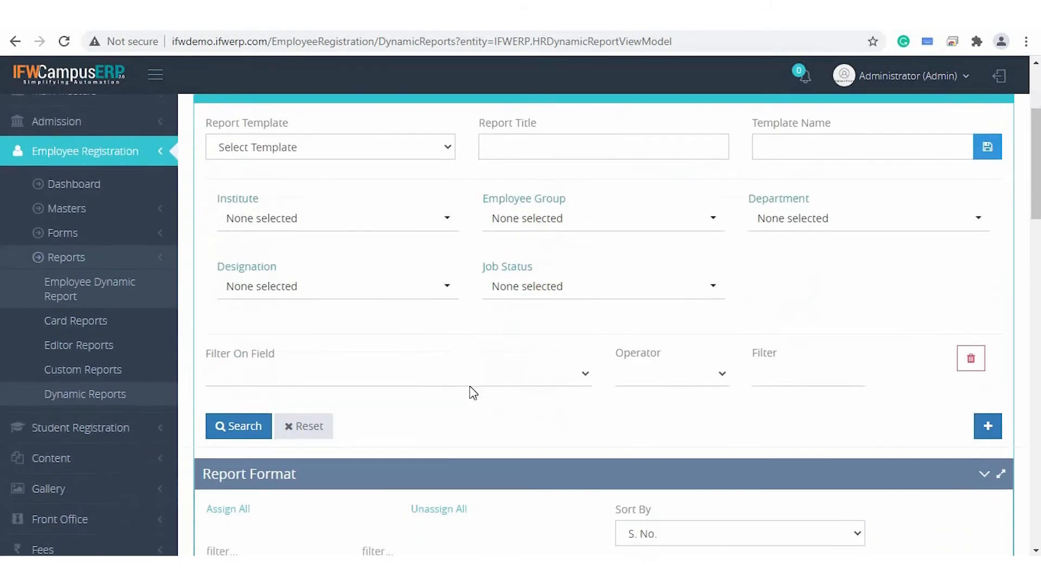
- Filter the dynamic report on Employee Name with the operator Contains and the value "Sa"
{"action": "left_click", "coordinate": [386, 377]}
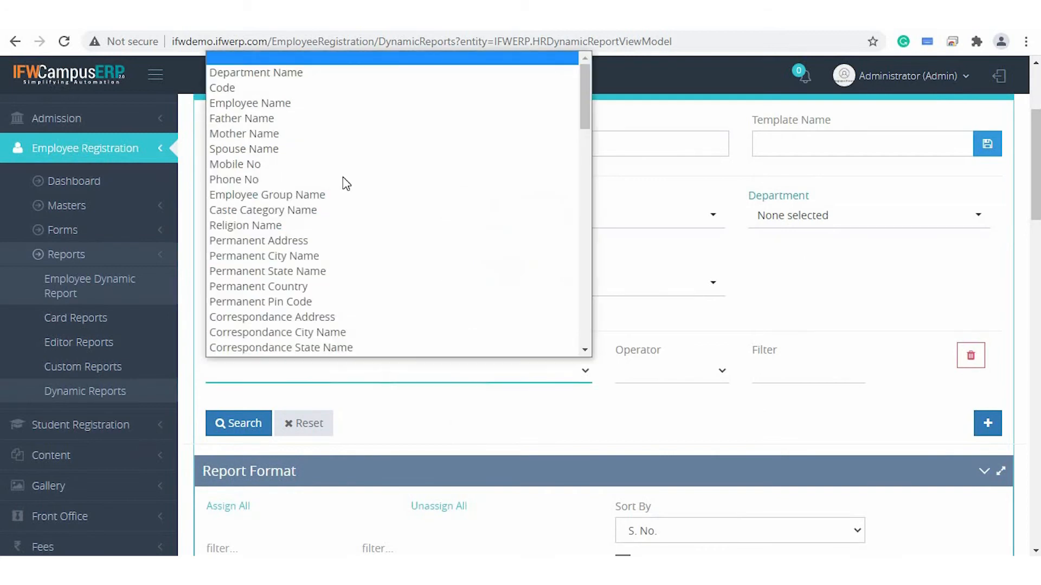
{"action": "left_click", "coordinate": [280, 95]}
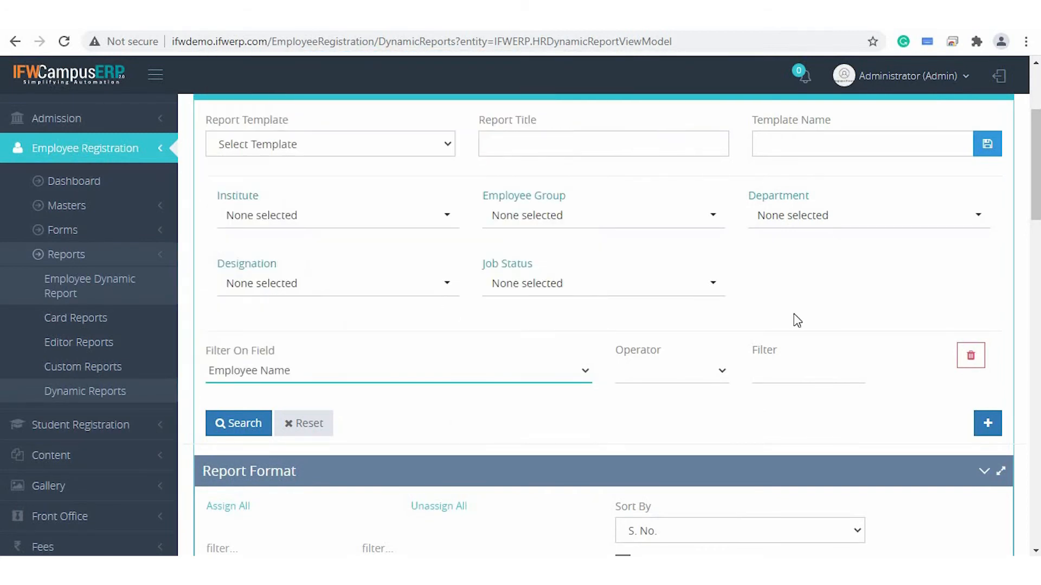
{"action": "left_click", "coordinate": [669, 377]}
{"action": "left_click", "coordinate": [671, 419]}
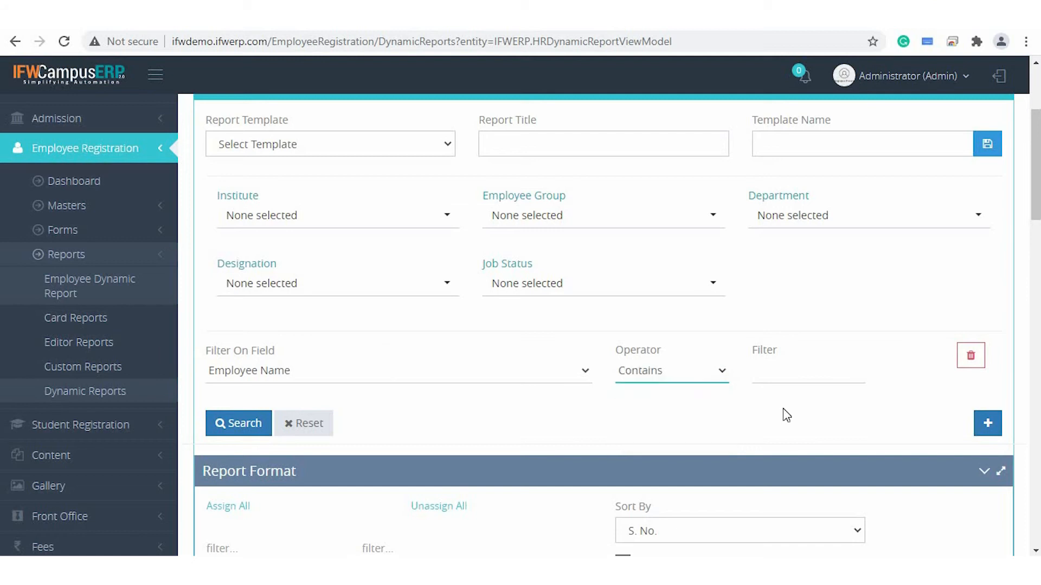
{"action": "left_click", "coordinate": [795, 369]}
- Assign Code, Employee Name, Mobile No, Employee _ Status, Gender, Employee Group Name, Religion Name and Caste Category Name as report columns
{"action": "scroll", "coordinate": [659, 436], "scroll_direction": "down", "scroll_amount": 5}
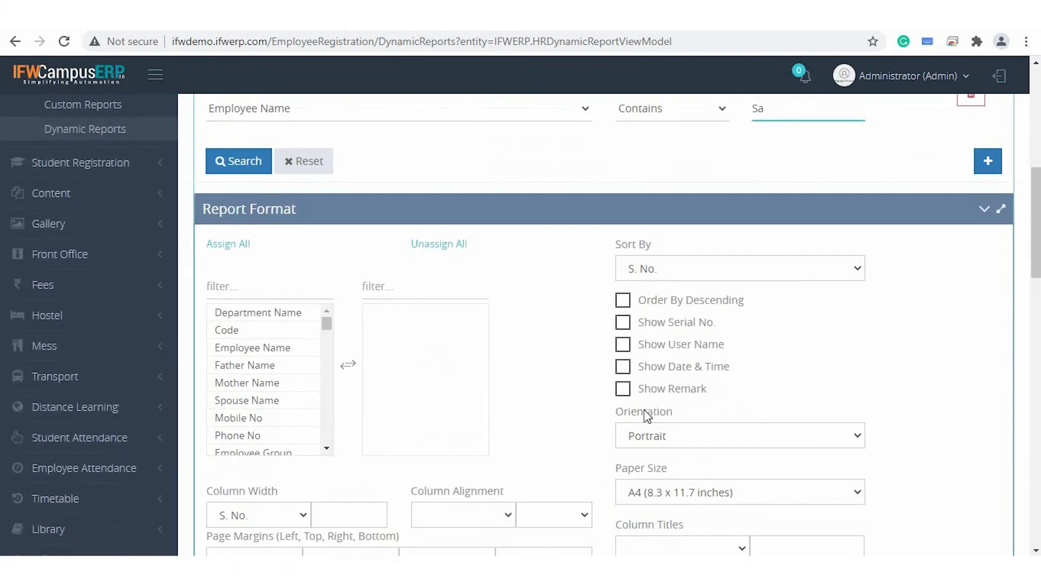
{"action": "left_click", "coordinate": [279, 332]}
{"action": "left_click", "coordinate": [305, 332]}
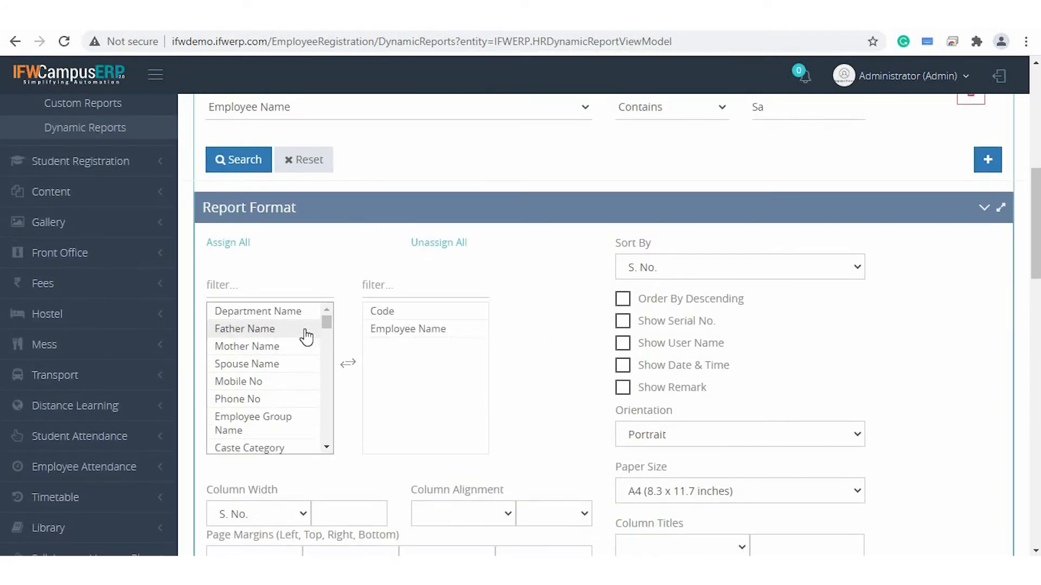
{"action": "left_click", "coordinate": [290, 382]}
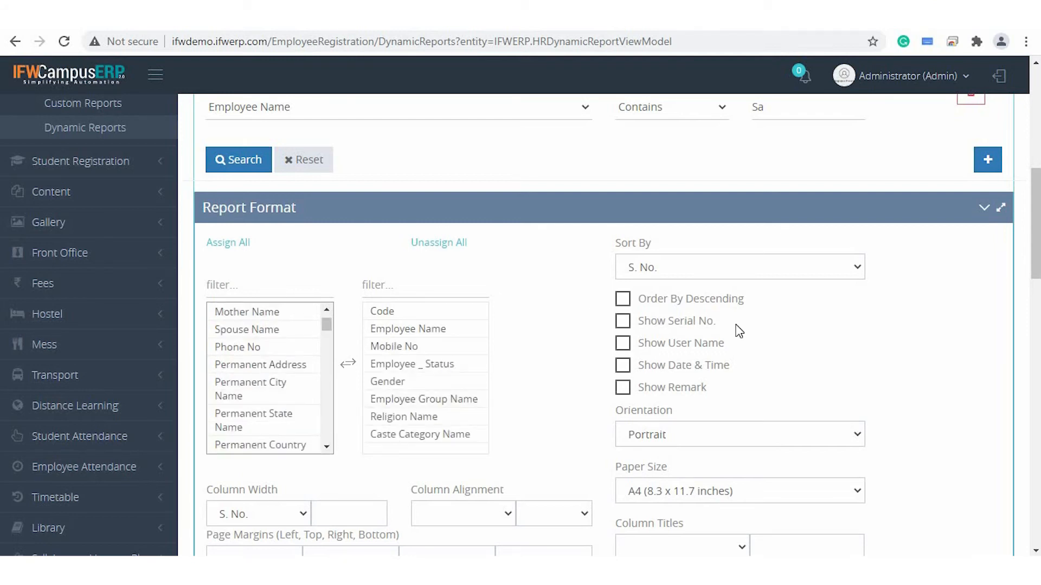
- Keep the report sorted by S. No. and enable Show Serial No
{"action": "left_click", "coordinate": [735, 273]}
{"action": "left_click", "coordinate": [721, 270]}
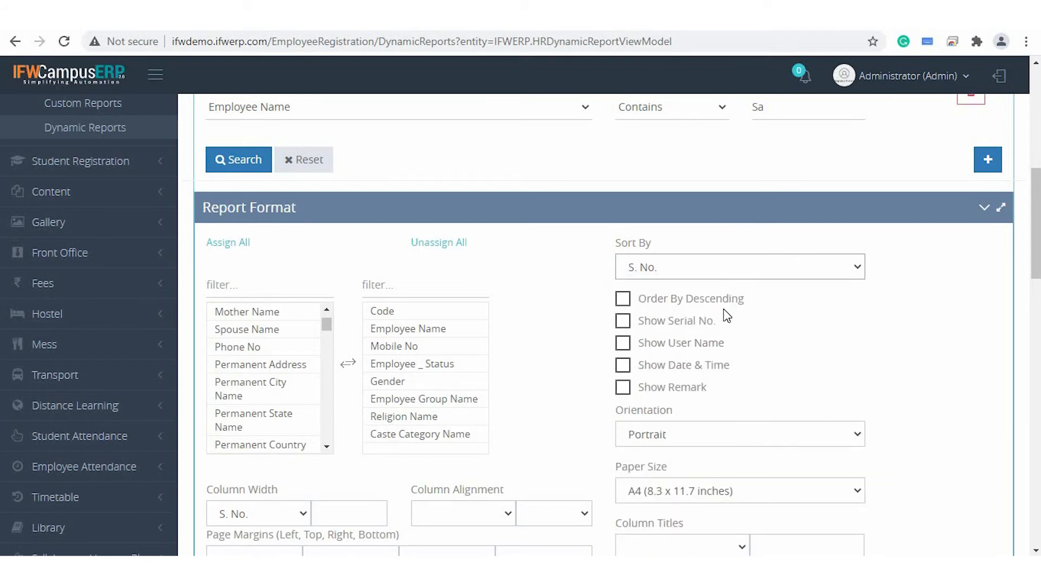
{"action": "left_click", "coordinate": [622, 323]}
{"action": "scroll", "coordinate": [757, 341], "scroll_direction": "down", "scroll_amount": 1}
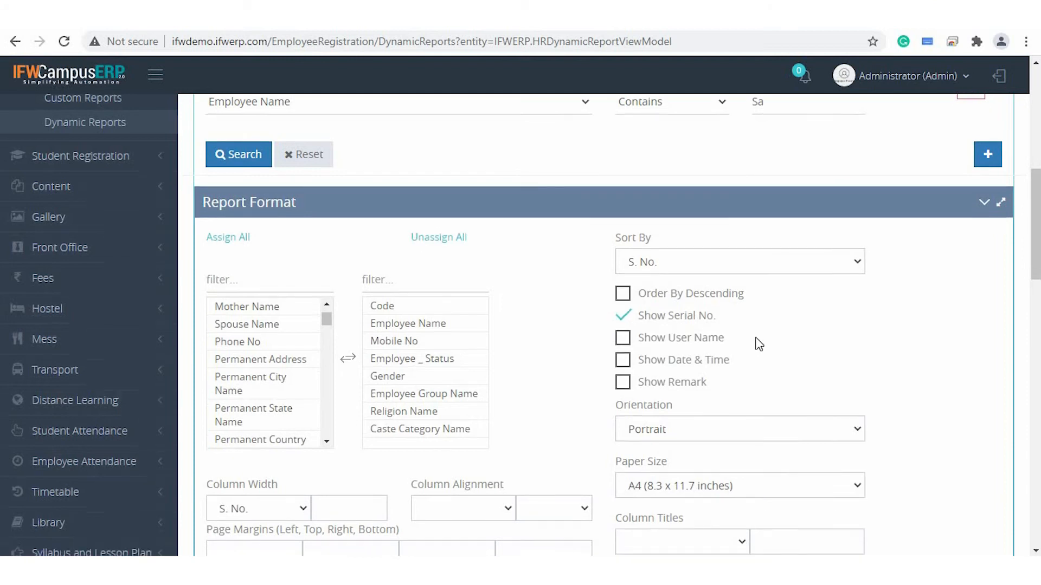
- Keep the report's orientation as Portrait and choose the A4 (8.3 x 11.7 inches) paper size
{"action": "scroll", "coordinate": [759, 344], "scroll_direction": "down", "scroll_amount": 1}
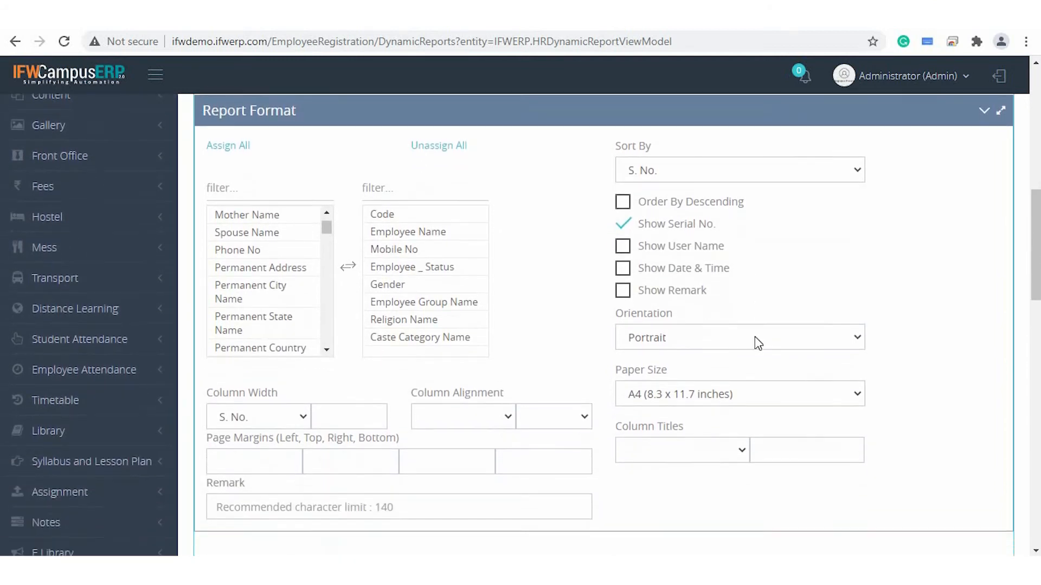
{"action": "left_click", "coordinate": [659, 340]}
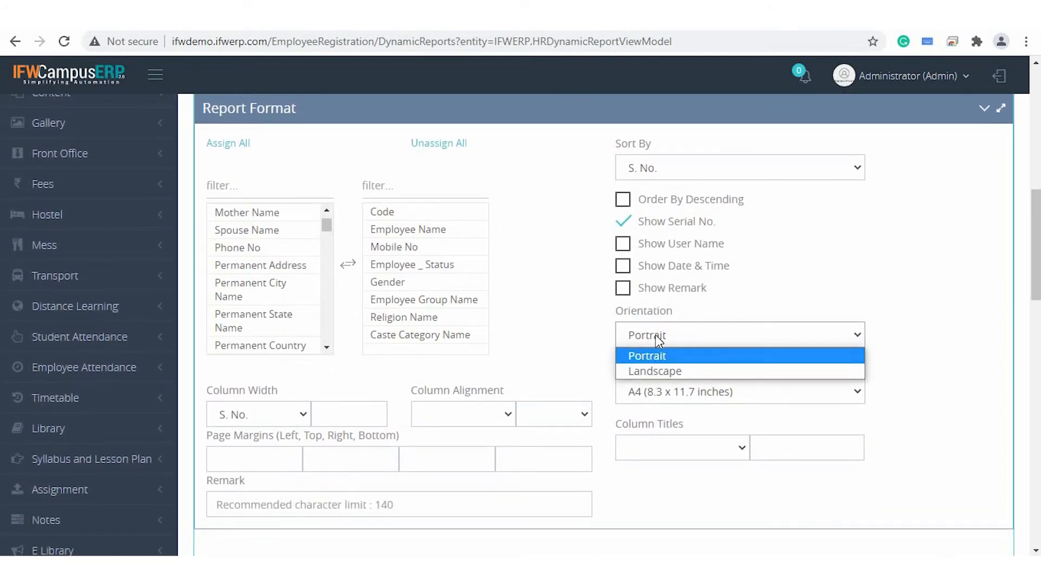
{"action": "left_click", "coordinate": [656, 336]}
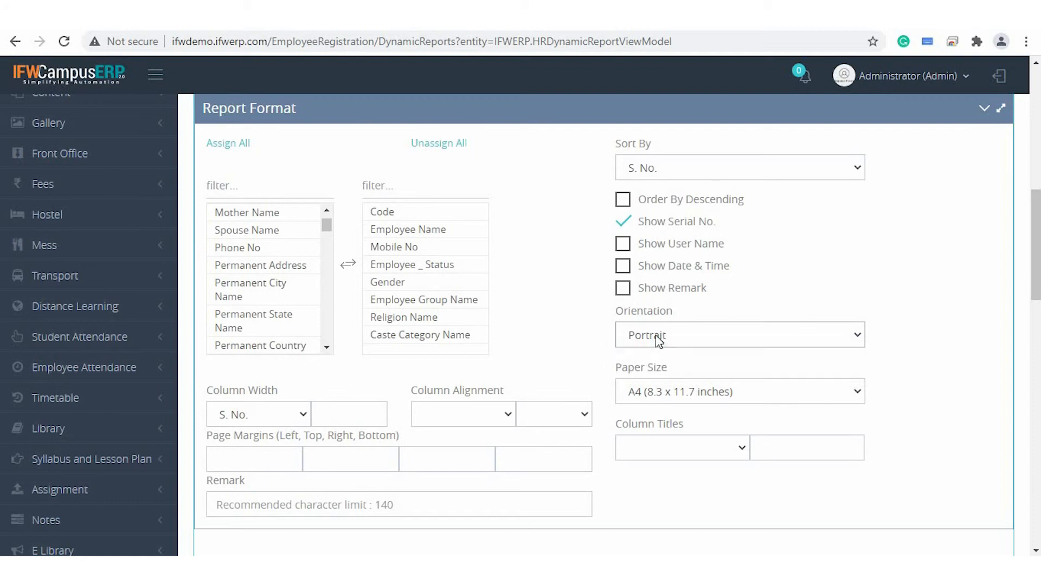
{"action": "left_click", "coordinate": [678, 400]}
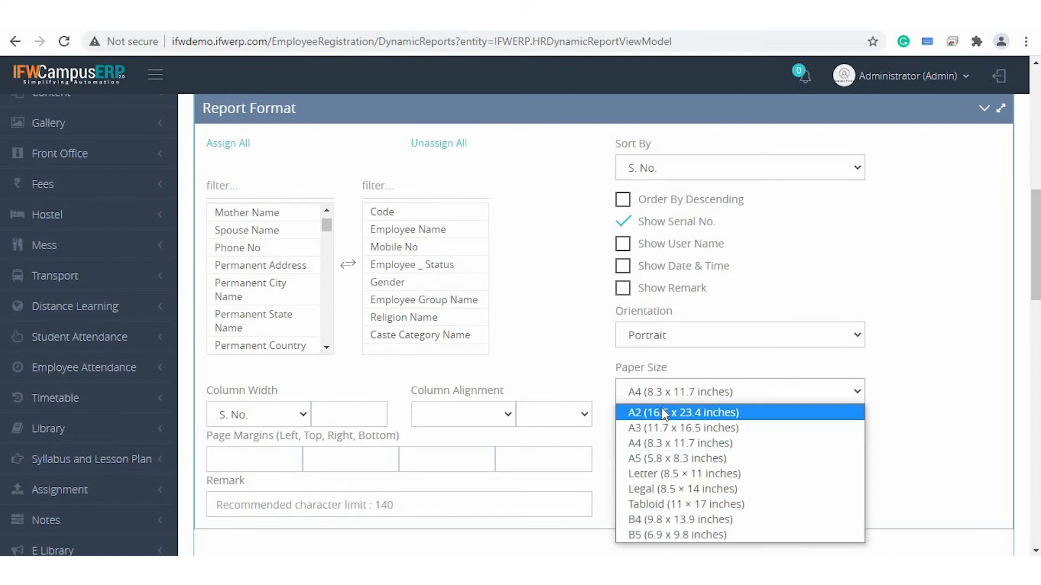
{"action": "left_click", "coordinate": [664, 441]}
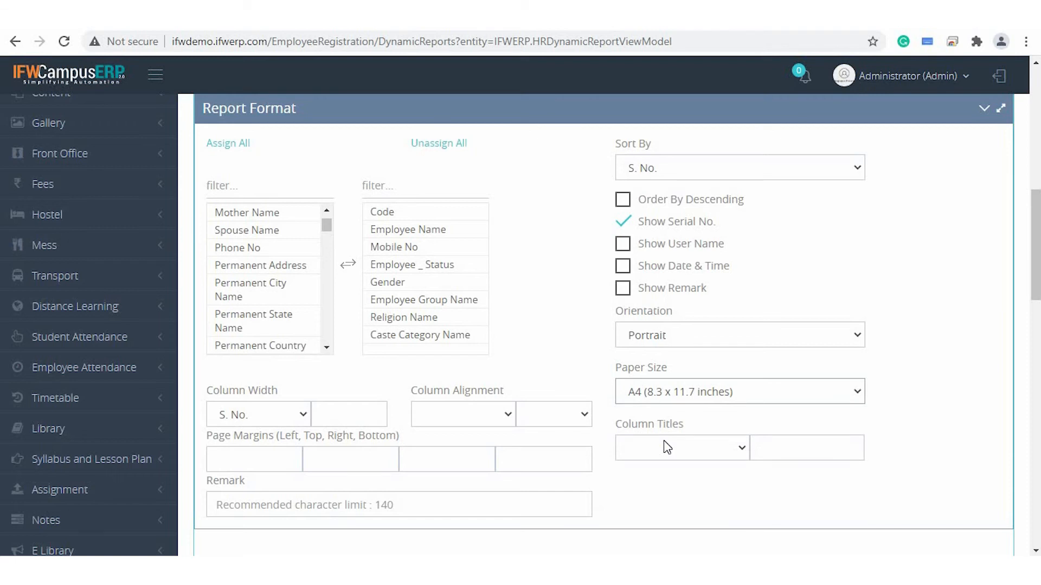
- Set the report's left, top, right and bottom page margins to 0.5 each
{"action": "scroll", "coordinate": [663, 441], "scroll_direction": "down", "scroll_amount": 1}
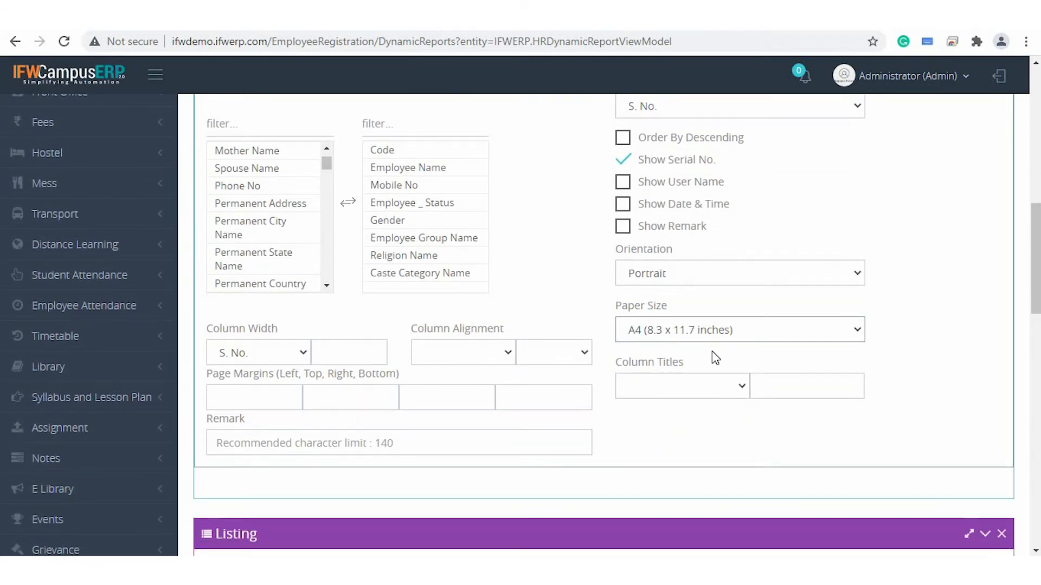
{"action": "double_click", "coordinate": [266, 329]}
{"action": "double_click", "coordinate": [471, 328]}
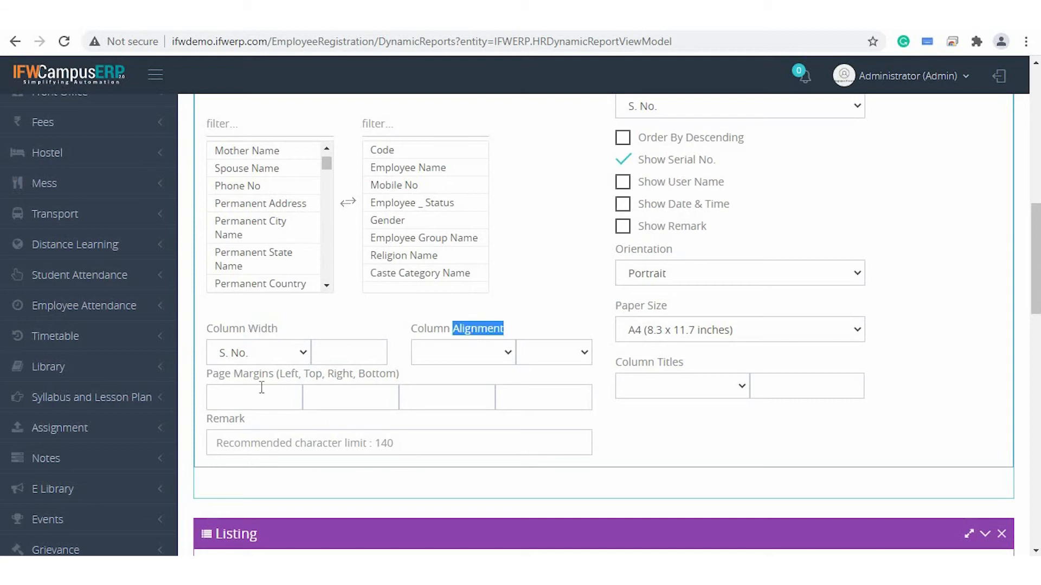
{"action": "left_click", "coordinate": [263, 390]}
{"action": "type", "text": "0.5"}
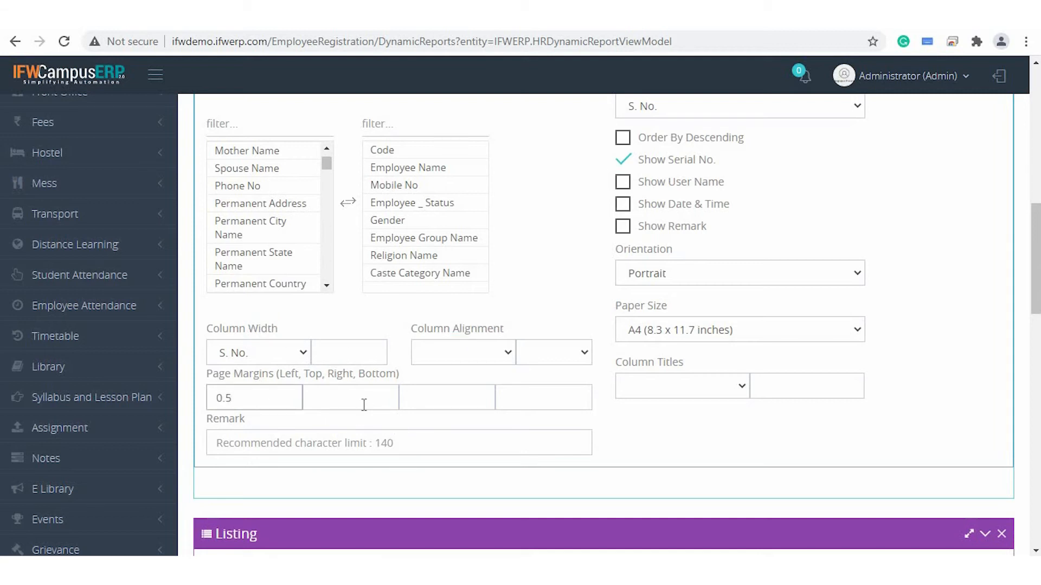
{"action": "type", "text": "0.5"}
{"action": "left_click", "coordinate": [461, 406]}
{"action": "type", "text": "0.5"}
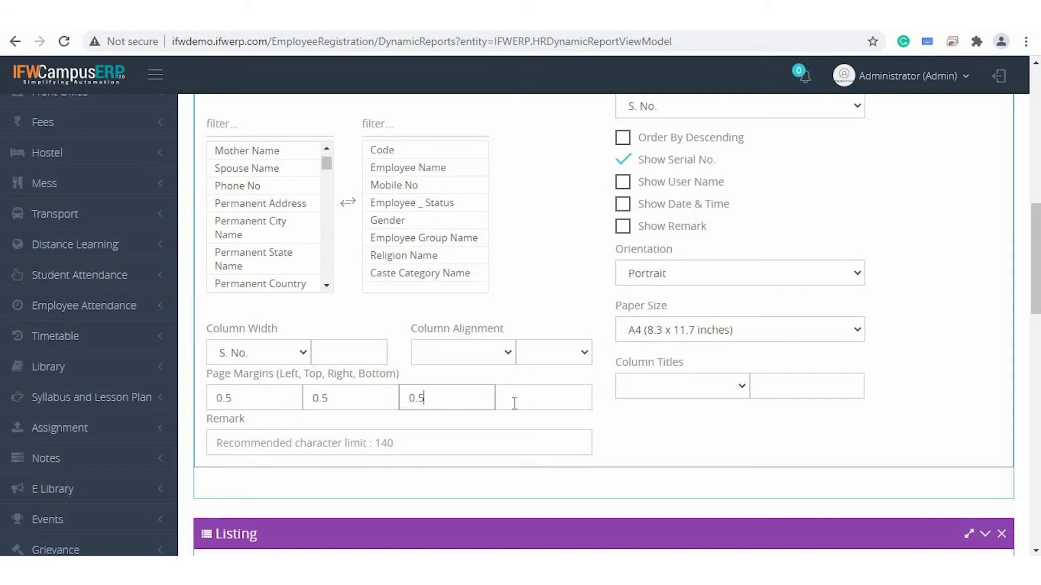
{"action": "left_click", "coordinate": [525, 402]}
{"action": "type", "text": "0.5"}
{"action": "left_click", "coordinate": [387, 443]}
- Export the employee dynamic report's listing as a print version
{"action": "scroll", "coordinate": [642, 453], "scroll_direction": "down", "scroll_amount": 3}
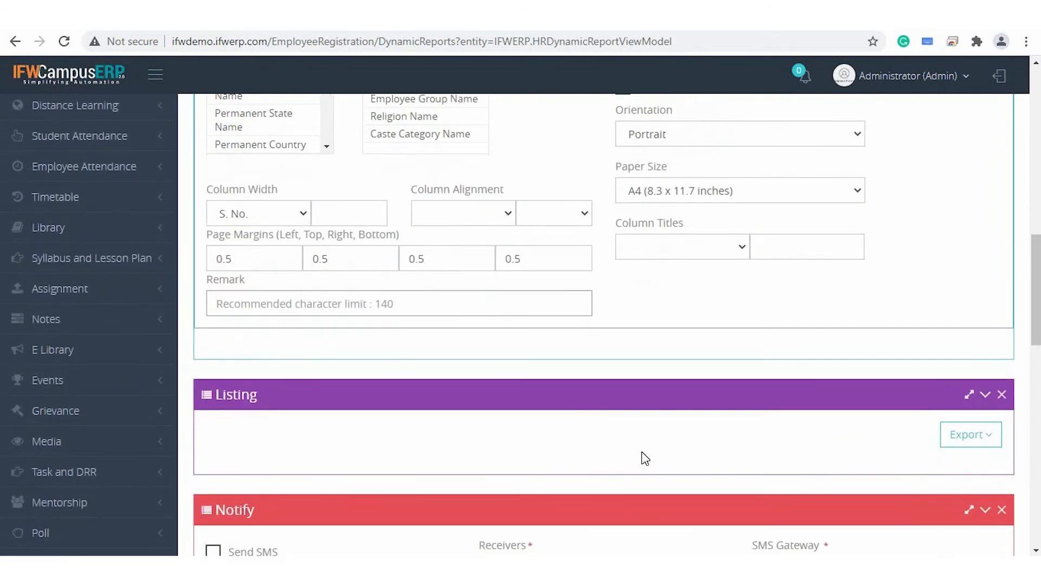
{"action": "scroll", "coordinate": [670, 458], "scroll_direction": "down", "scroll_amount": 1}
{"action": "left_click", "coordinate": [954, 386]}
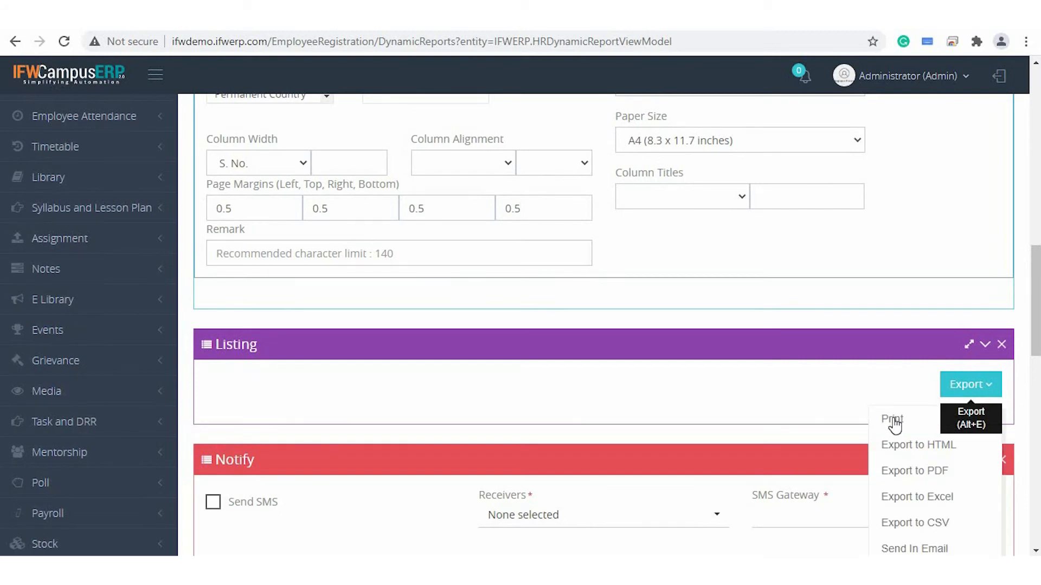
{"action": "scroll", "coordinate": [893, 426], "scroll_direction": "down", "scroll_amount": 1}
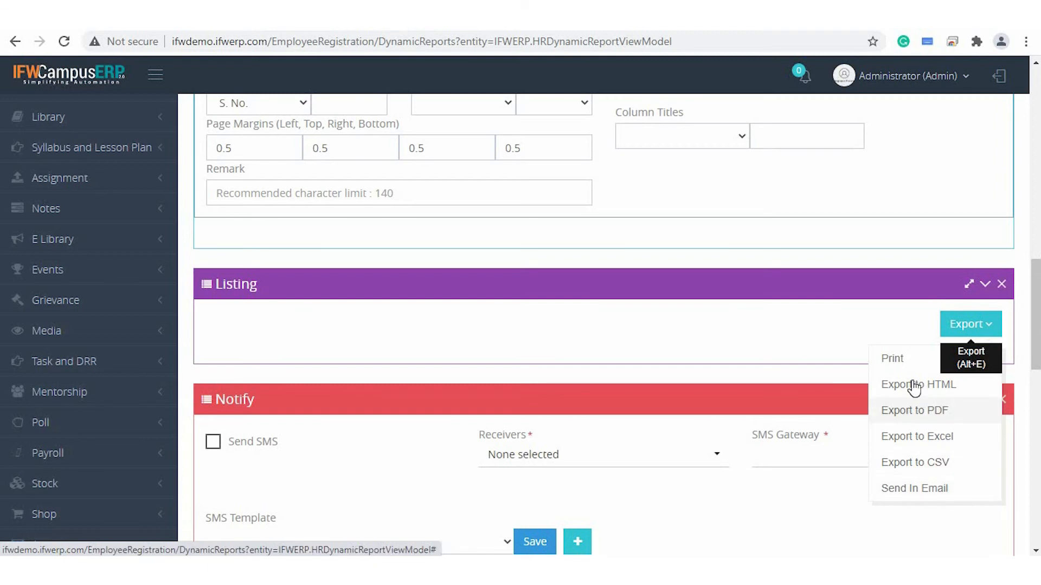
{"action": "left_click", "coordinate": [893, 359]}
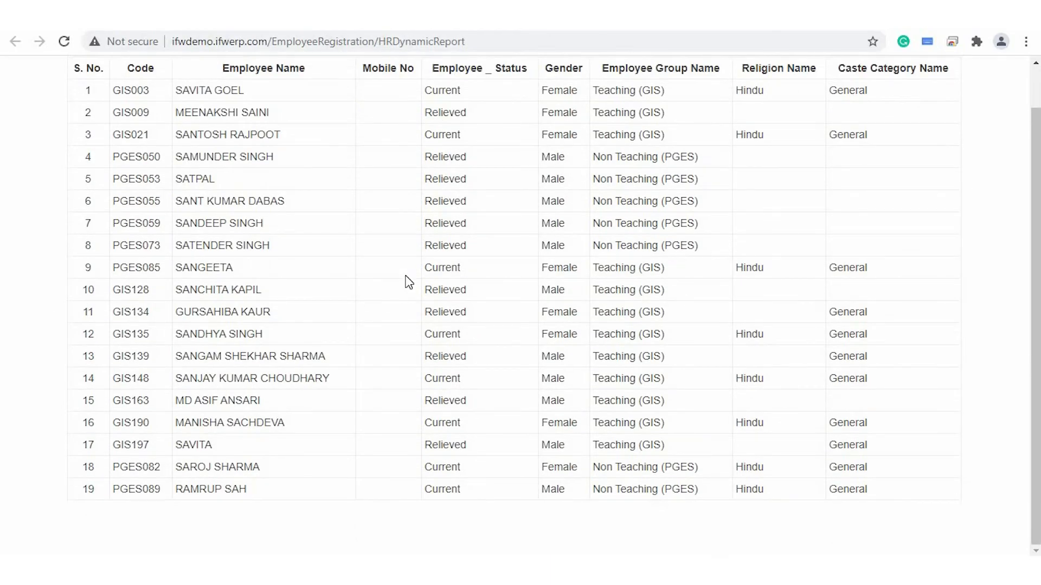
- Review the generated employee dynamic report, close it and return to the report format settings
{"action": "scroll", "coordinate": [408, 282], "scroll_direction": "up", "scroll_amount": 1}
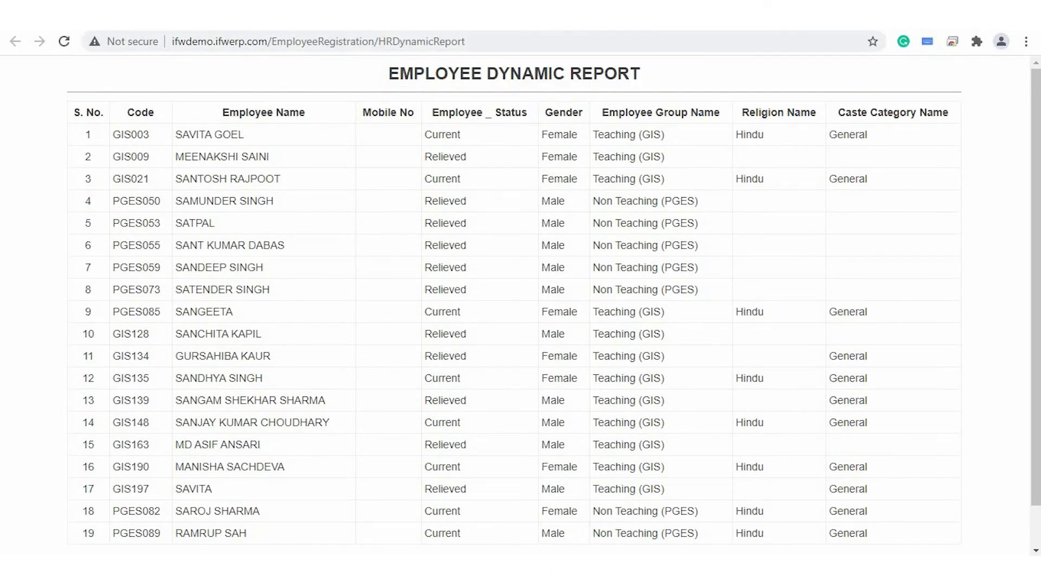
{"action": "key", "text": "ctrl+w"}
{"action": "scroll", "coordinate": [385, 319], "scroll_direction": "down", "scroll_amount": 8}
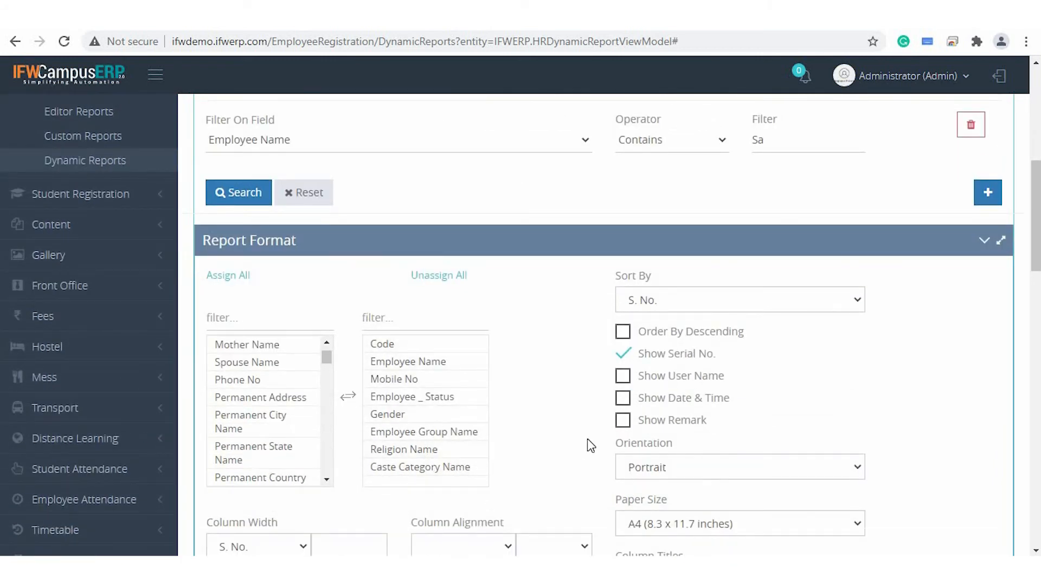
- Save the dynamic report settings as a template named Employee Name and check the list of available report templates
{"action": "scroll", "coordinate": [590, 445], "scroll_direction": "up", "scroll_amount": 1}
{"action": "scroll", "coordinate": [589, 445], "scroll_direction": "up", "scroll_amount": 6}
{"action": "key", "text": "BackSpace"}
{"action": "key", "text": "BackSpace"}
{"action": "key", "text": "BackSpace"}
{"action": "key", "text": "BackSpace"}
{"action": "key", "text": "BackSpace"}
{"action": "key", "text": "BackSpace"}
{"action": "key", "text": "BackSpace"}
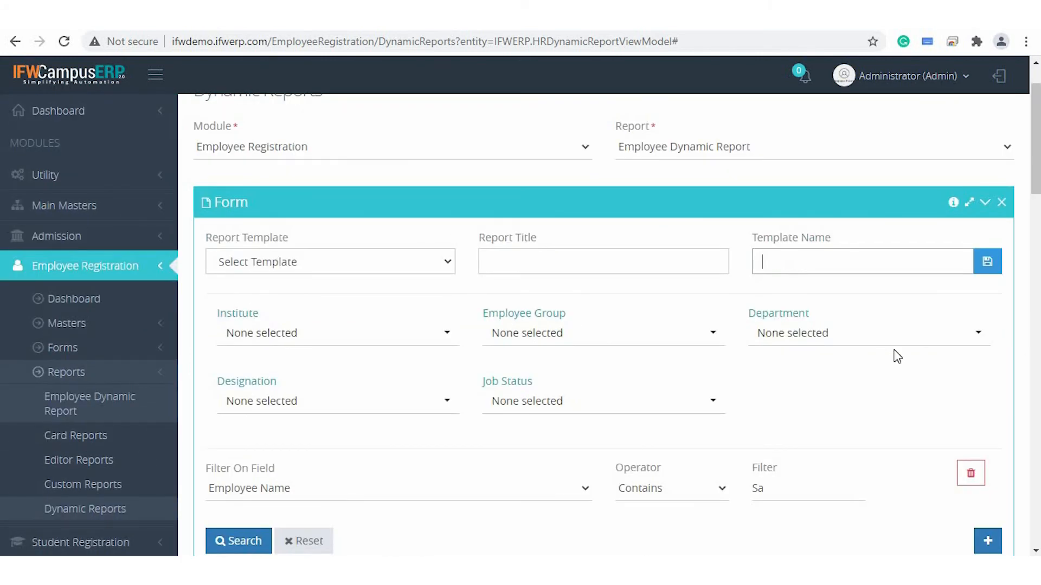
{"action": "type", "text": "Employee Name"}
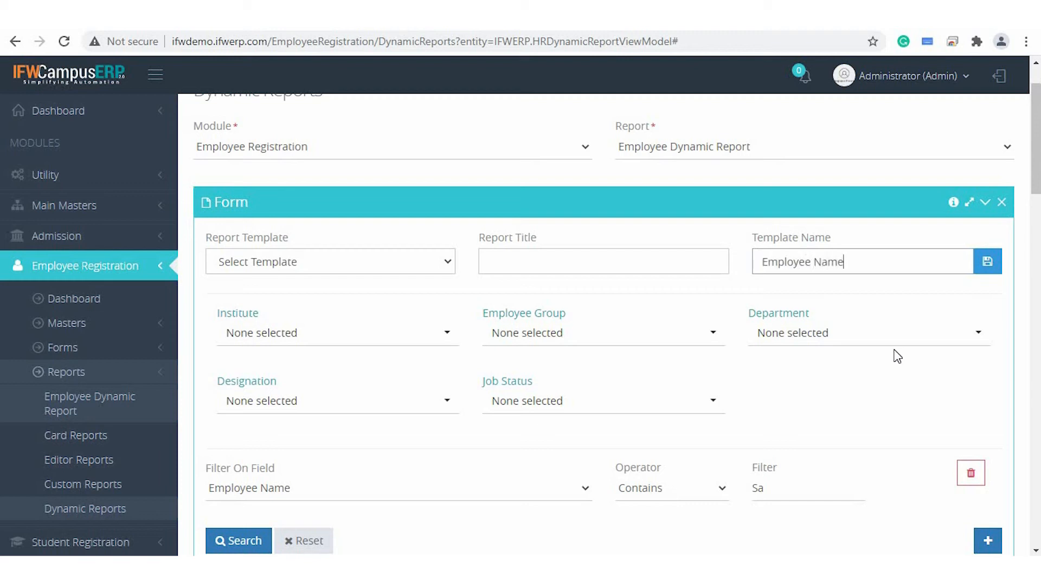
{"action": "left_click", "coordinate": [995, 270]}
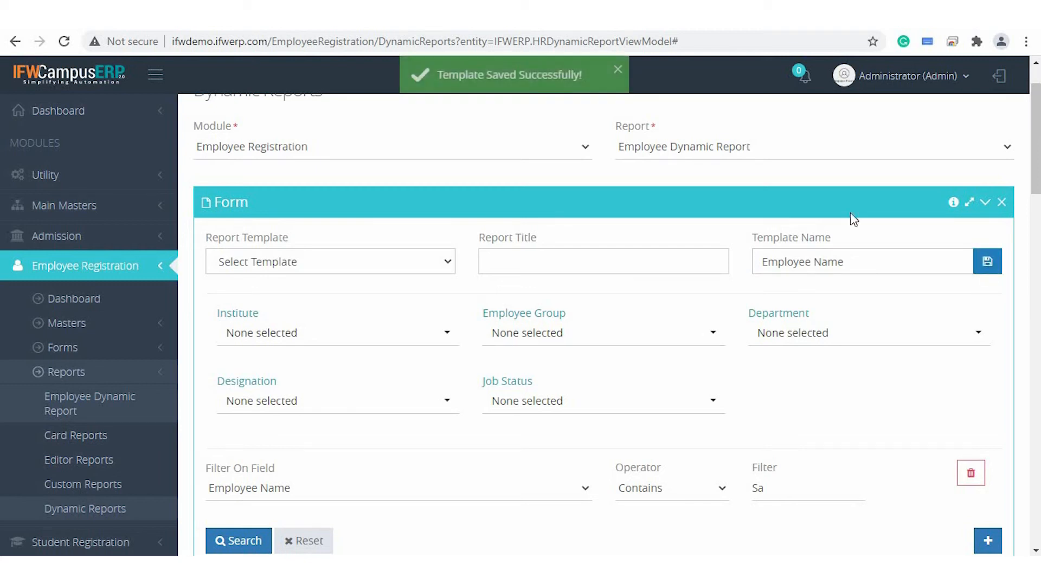
{"action": "left_click", "coordinate": [424, 273]}
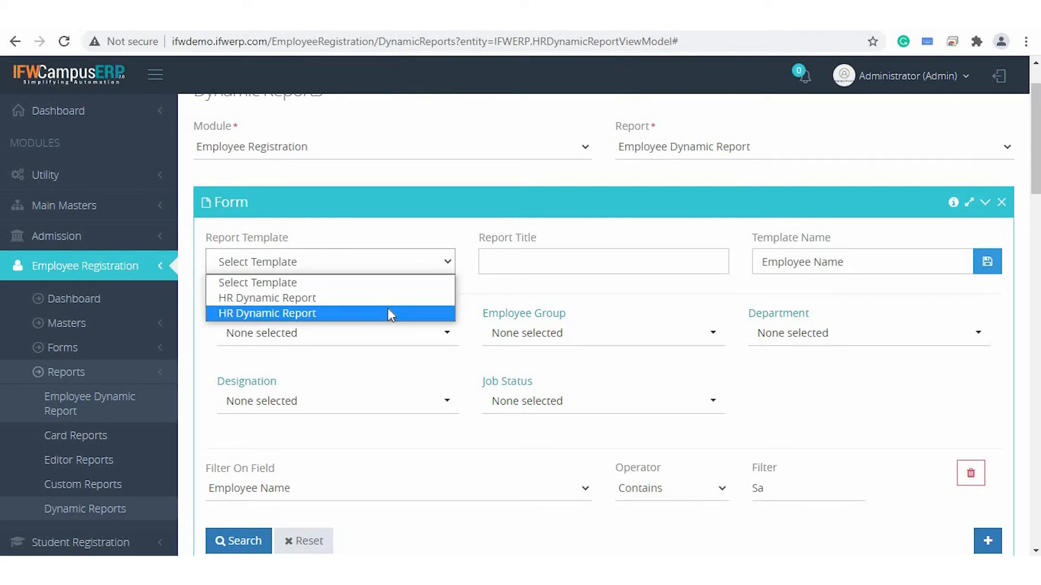
{"action": "left_click", "coordinate": [475, 354]}
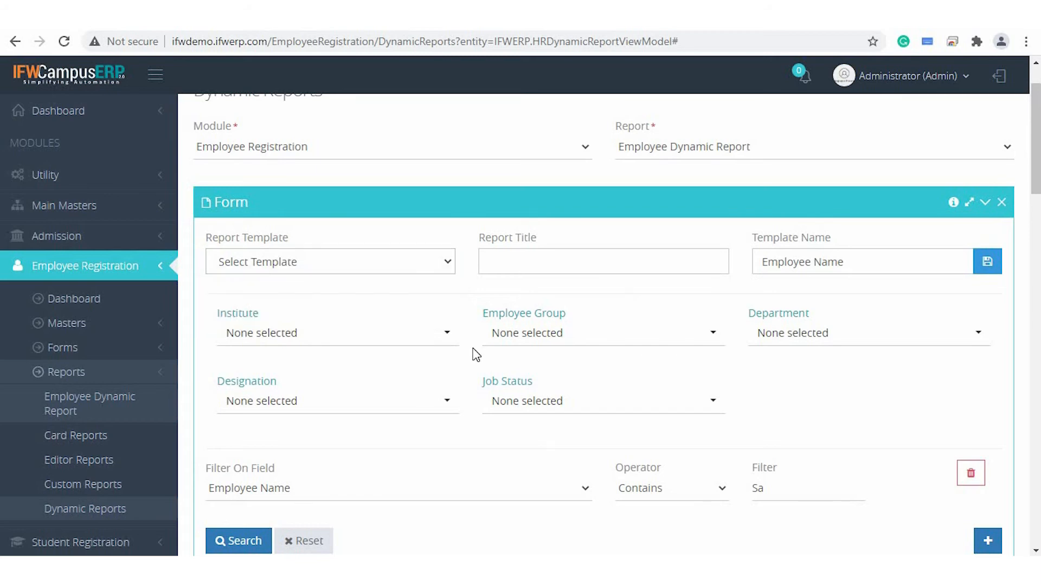
- Enable Send SMS, Send Email and Send Notification in the dynamic report's Notify section
{"action": "scroll", "coordinate": [474, 352], "scroll_direction": "down", "scroll_amount": 6}
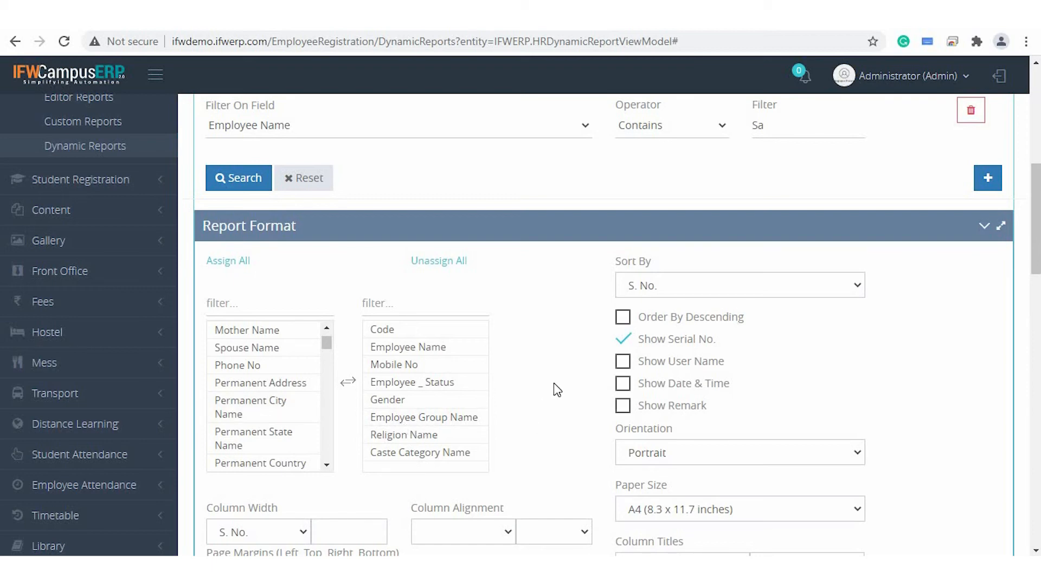
{"action": "scroll", "coordinate": [557, 390], "scroll_direction": "down", "scroll_amount": 5}
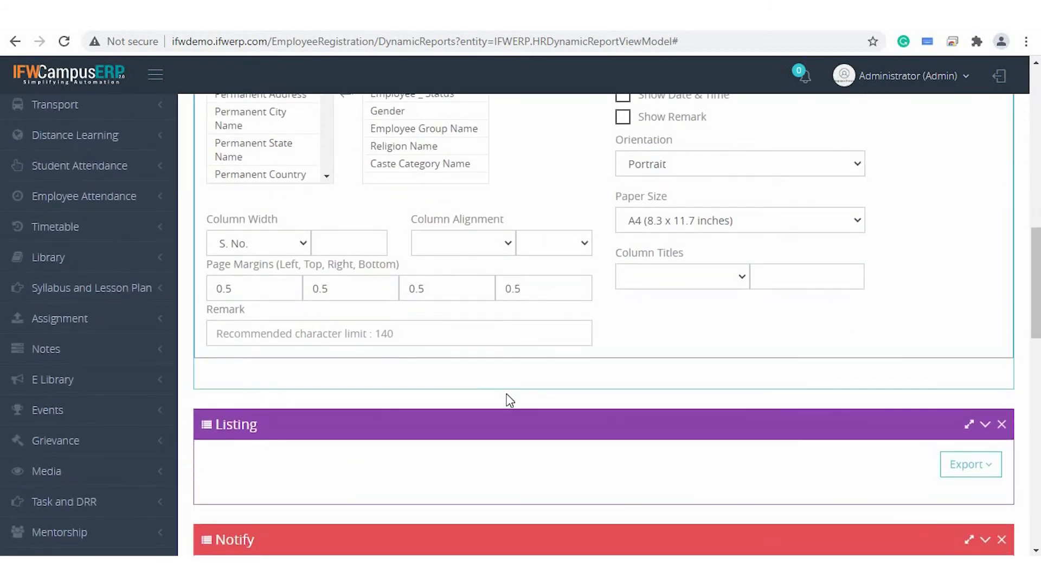
{"action": "scroll", "coordinate": [510, 401], "scroll_direction": "down", "scroll_amount": 7}
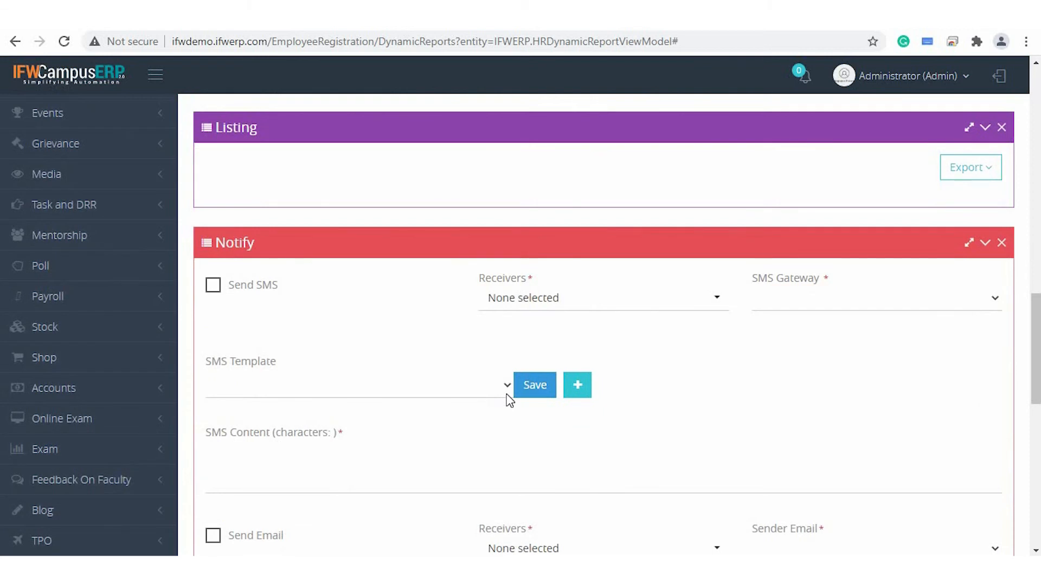
{"action": "left_click", "coordinate": [216, 199]}
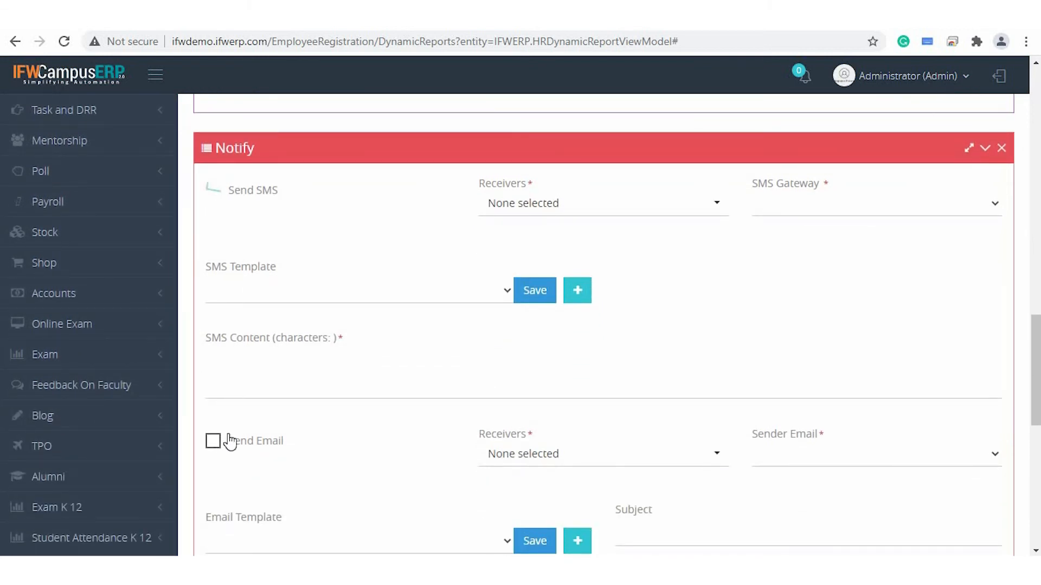
{"action": "left_click", "coordinate": [214, 440]}
{"action": "scroll", "coordinate": [389, 343], "scroll_direction": "down", "scroll_amount": 1}
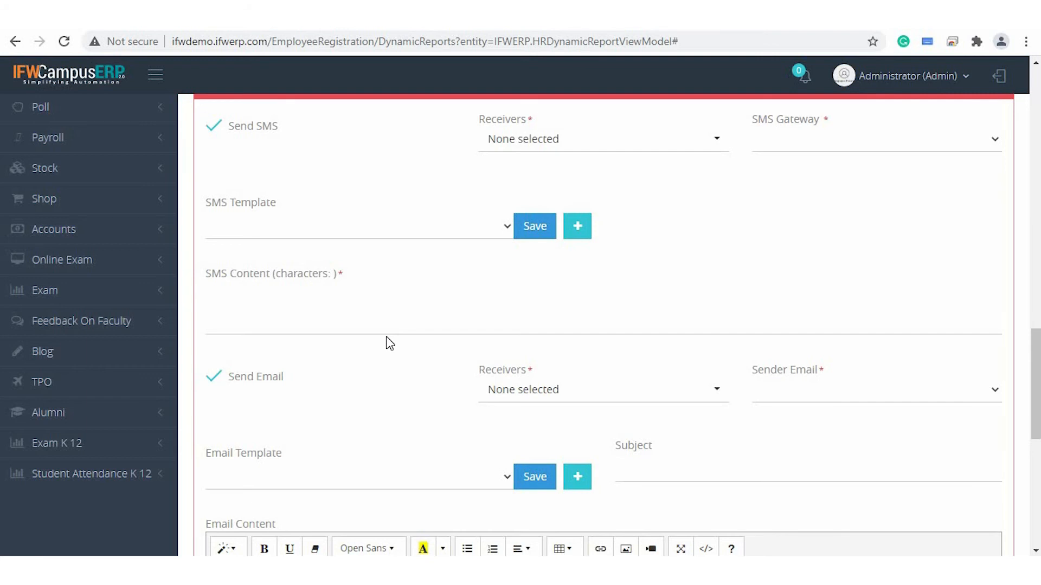
{"action": "scroll", "coordinate": [389, 341], "scroll_direction": "down", "scroll_amount": 3}
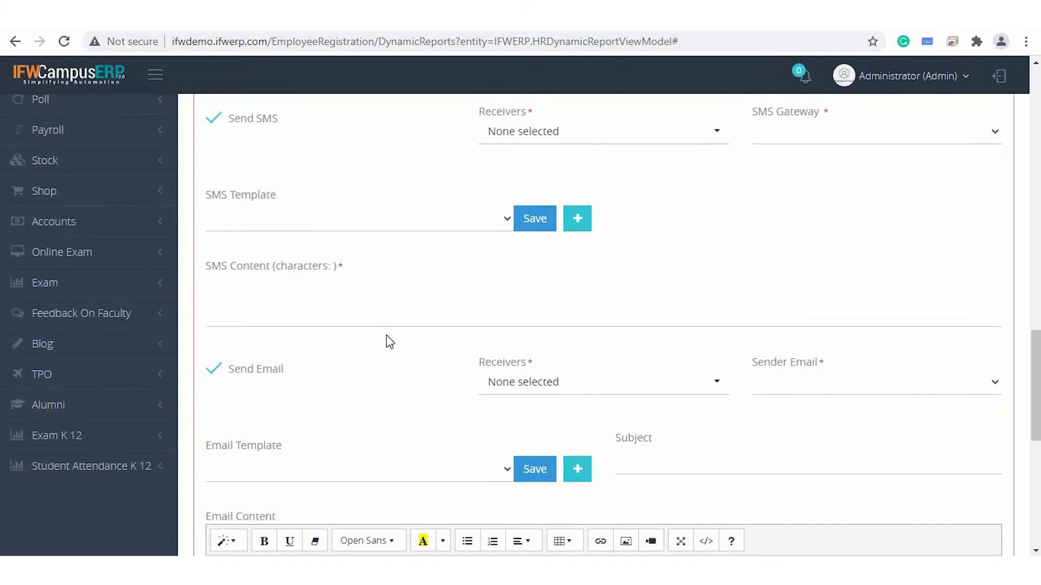
{"action": "scroll", "coordinate": [390, 342], "scroll_direction": "down", "scroll_amount": 4}
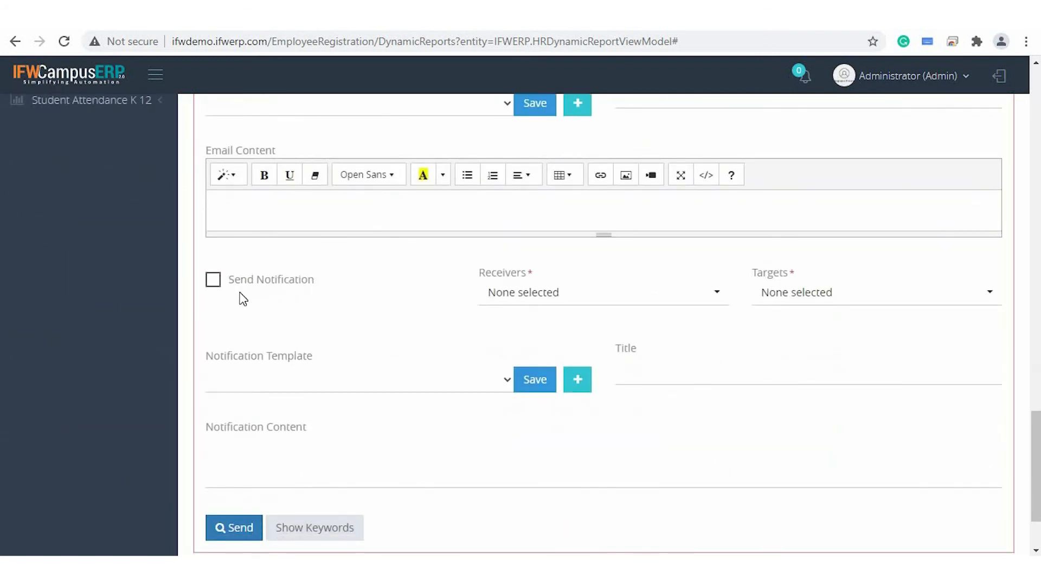
{"action": "left_click", "coordinate": [215, 282]}
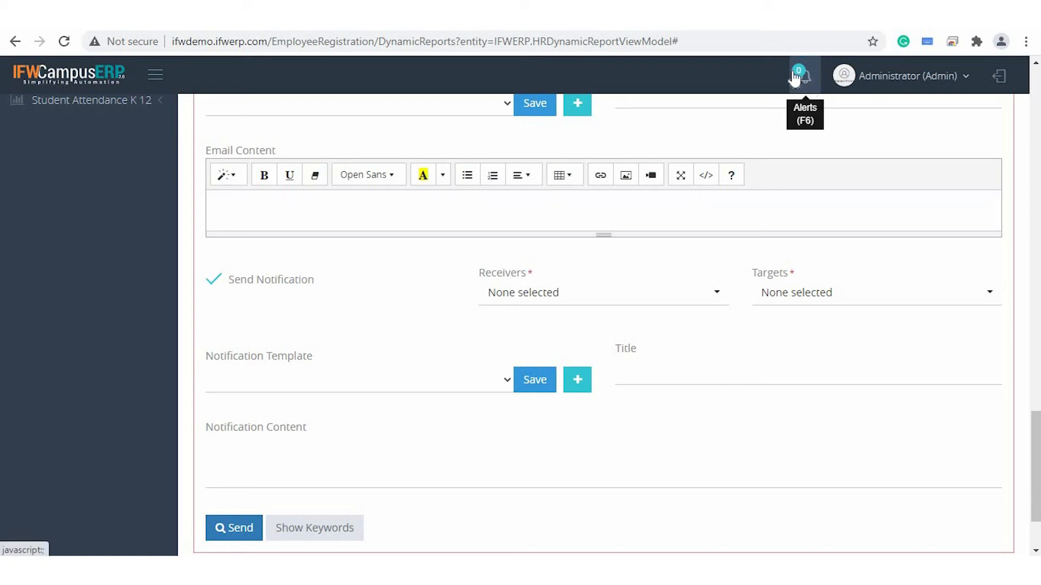
- Open the Employee Registration card reports and choose the Employee I-Card Format 3 template
{"action": "scroll", "coordinate": [511, 255], "scroll_direction": "up", "scroll_amount": 10}
{"action": "scroll", "coordinate": [509, 251], "scroll_direction": "up", "scroll_amount": 9}
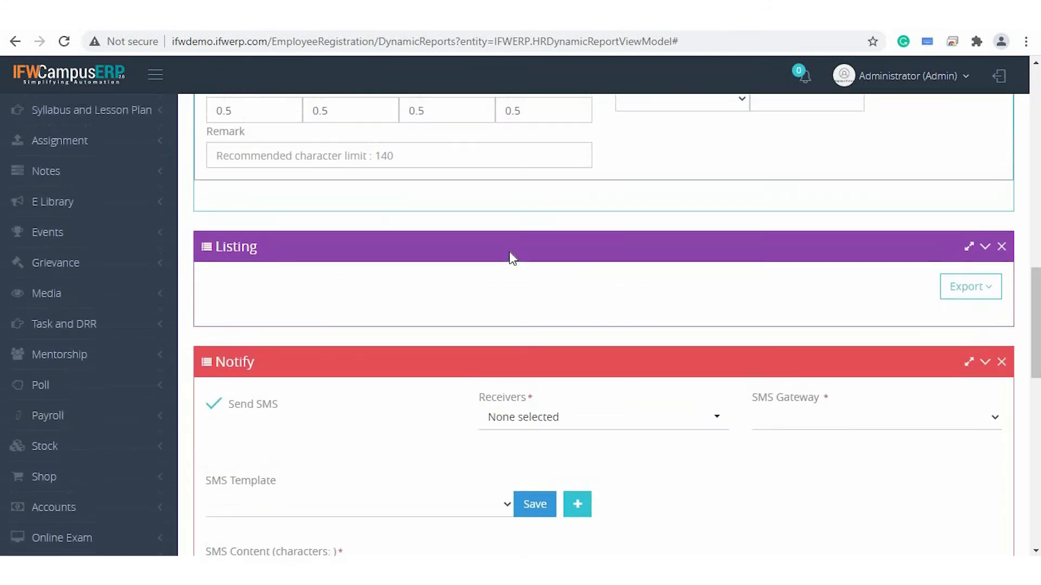
{"action": "scroll", "coordinate": [509, 251], "scroll_direction": "up", "scroll_amount": 4}
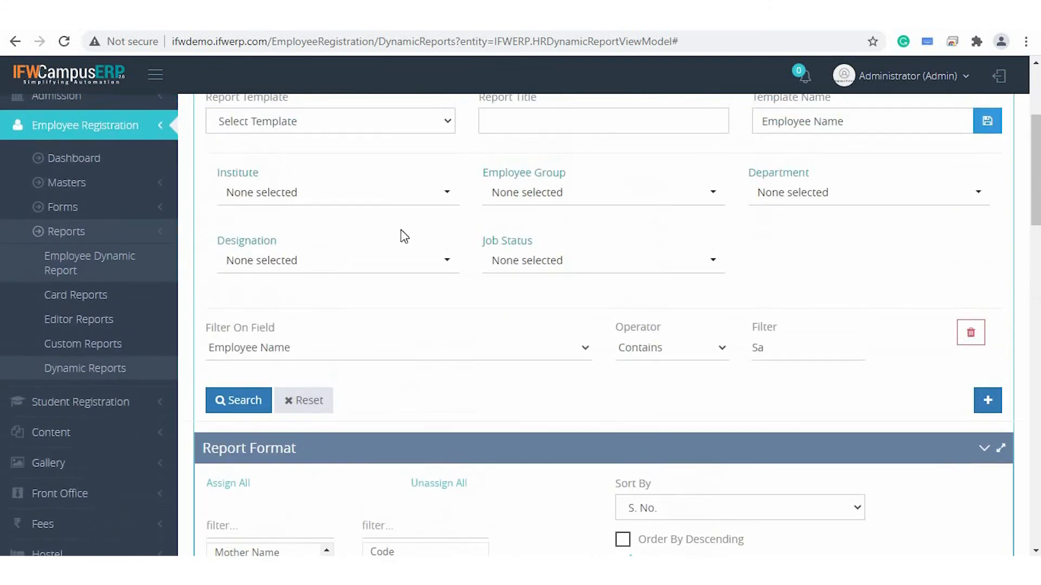
{"action": "left_click", "coordinate": [98, 299]}
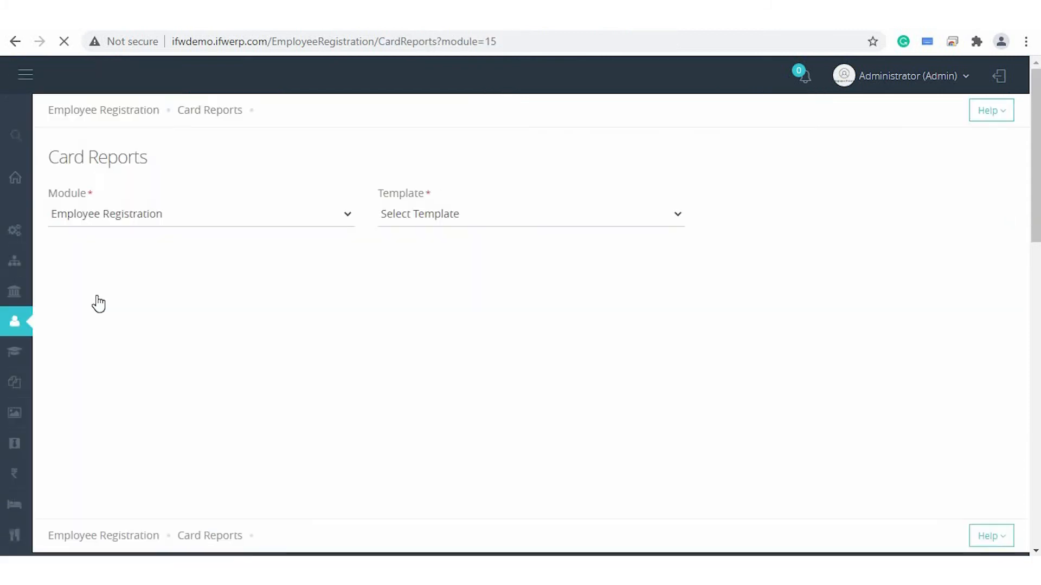
{"action": "left_click", "coordinate": [583, 203]}
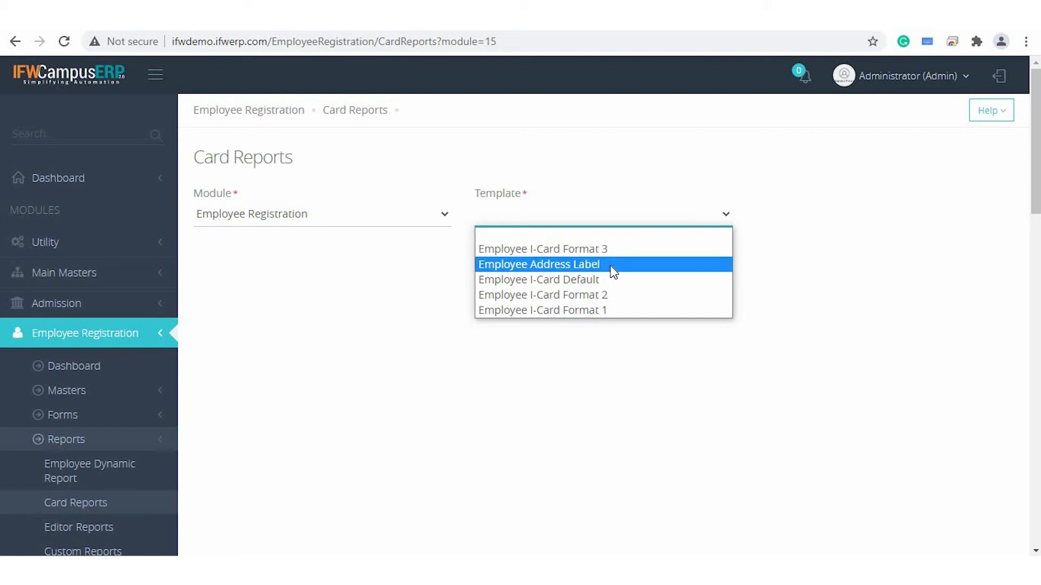
{"action": "left_click", "coordinate": [607, 249]}
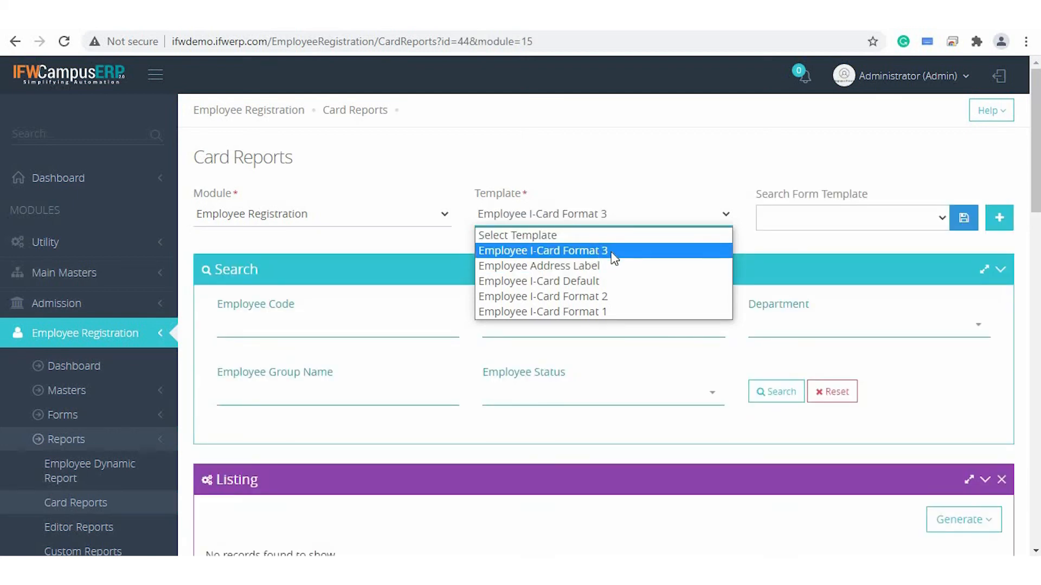
{"action": "left_click", "coordinate": [569, 224]}
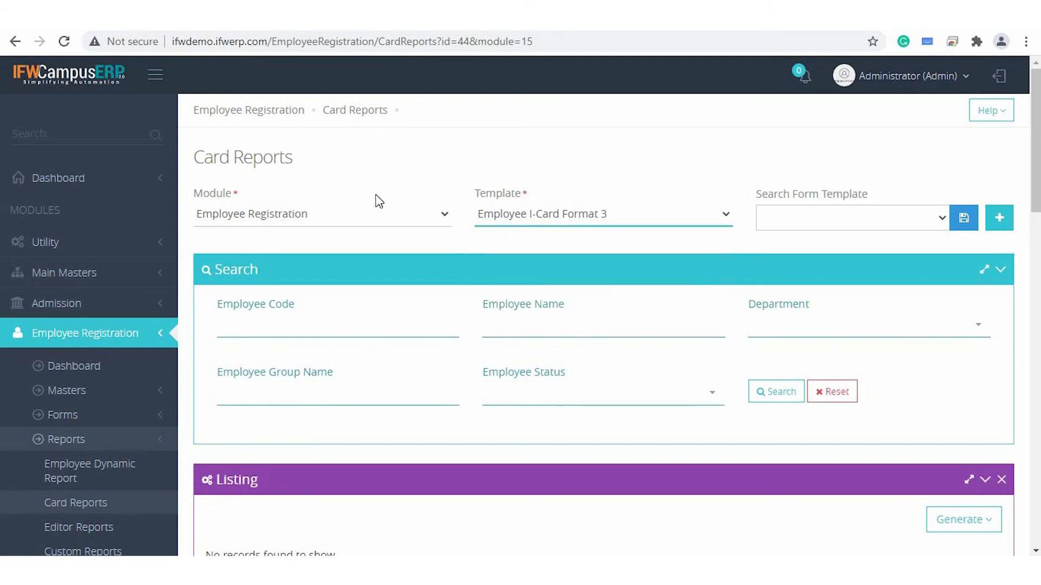
- Search the card report's employee records with all search filters left blank
{"action": "left_click", "coordinate": [291, 325]}
{"action": "left_click", "coordinate": [538, 327]}
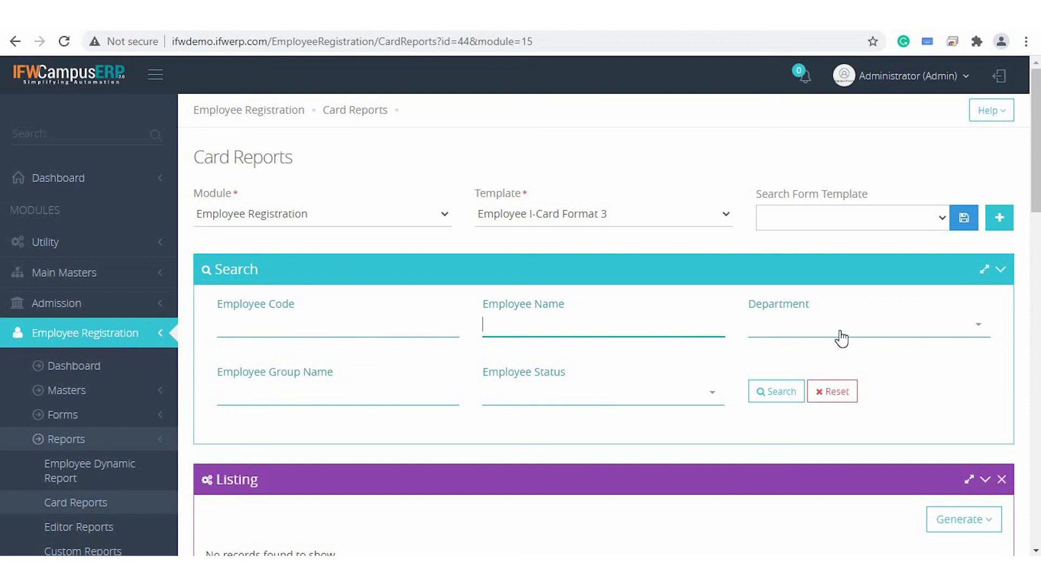
{"action": "scroll", "coordinate": [479, 441], "scroll_direction": "down", "scroll_amount": 1}
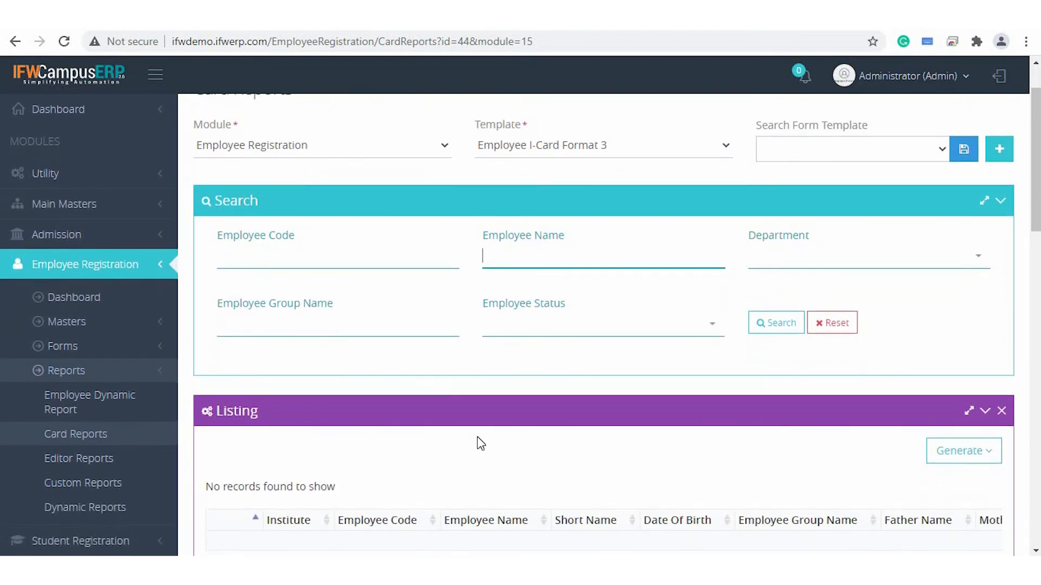
{"action": "scroll", "coordinate": [477, 437], "scroll_direction": "down", "scroll_amount": 1}
{"action": "left_click", "coordinate": [778, 288]}
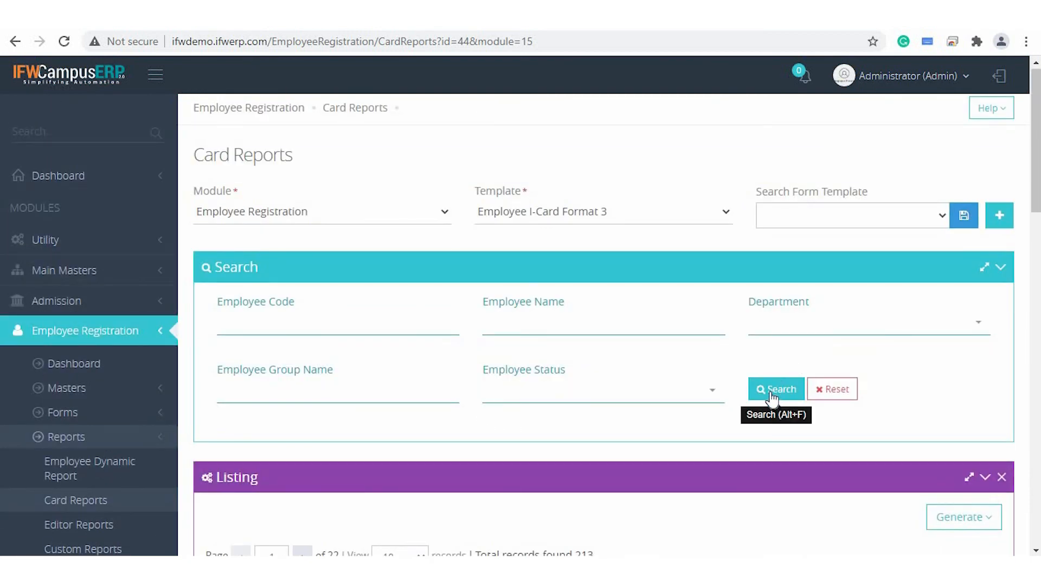
- Select the second through seventh employees in the card report's listing
{"action": "scroll", "coordinate": [565, 435], "scroll_direction": "down", "scroll_amount": 2}
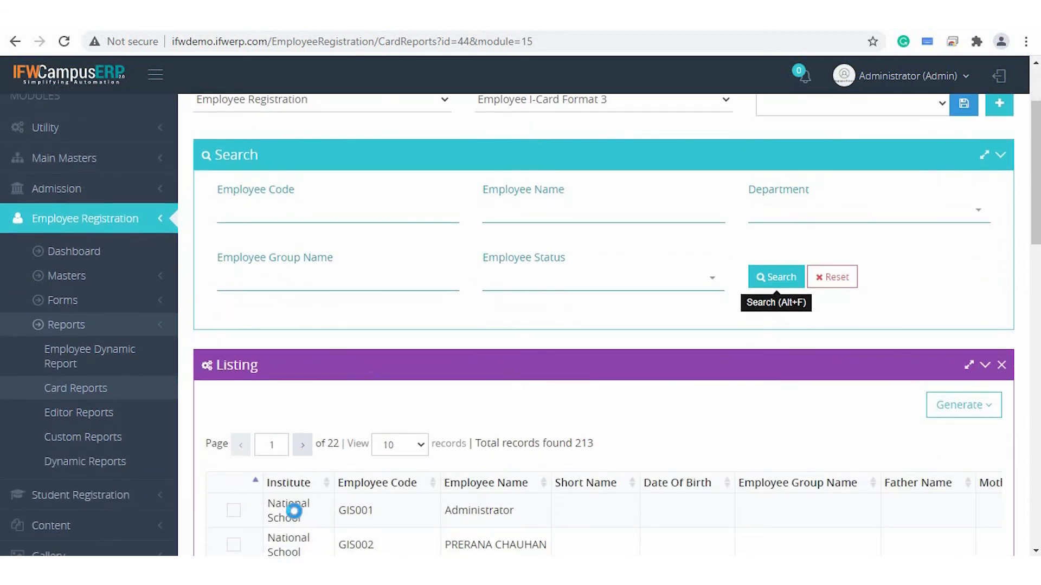
{"action": "scroll", "coordinate": [348, 518], "scroll_direction": "down", "scroll_amount": 2}
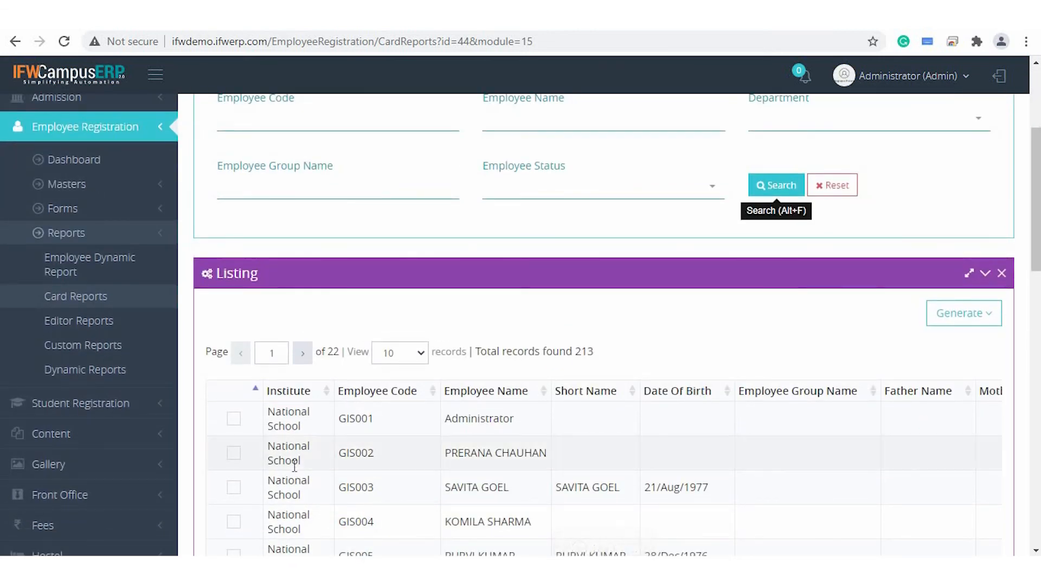
{"action": "scroll", "coordinate": [213, 275], "scroll_direction": "down", "scroll_amount": 4}
{"action": "left_click", "coordinate": [233, 253]}
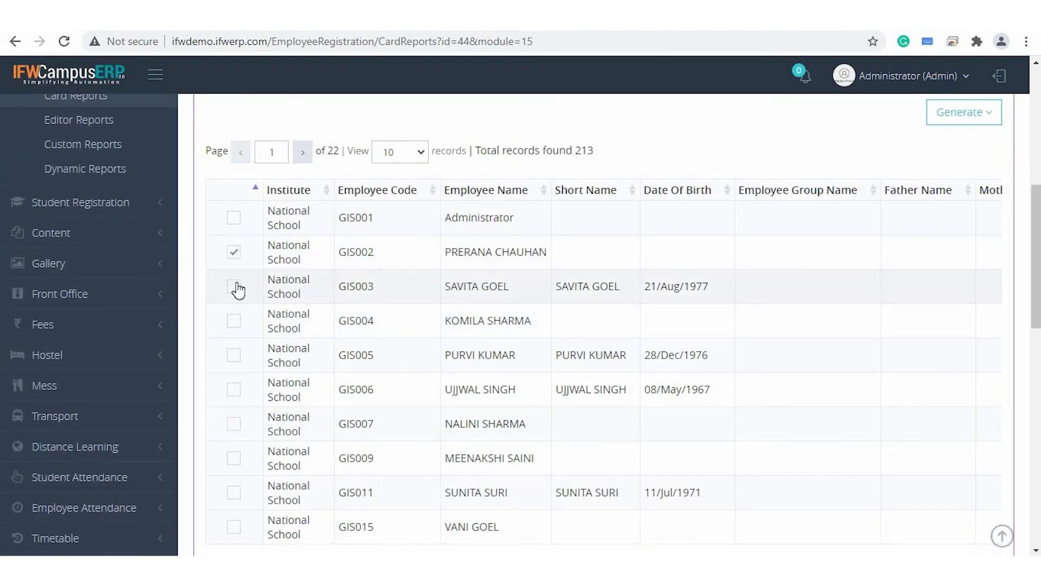
{"action": "left_click", "coordinate": [233, 322]}
{"action": "left_click", "coordinate": [234, 355]}
{"action": "left_click", "coordinate": [234, 391]}
{"action": "left_click", "coordinate": [234, 426]}
- Generate the print version of the selected employees' I-cards and return to the card reports page
{"action": "left_click", "coordinate": [967, 129]}
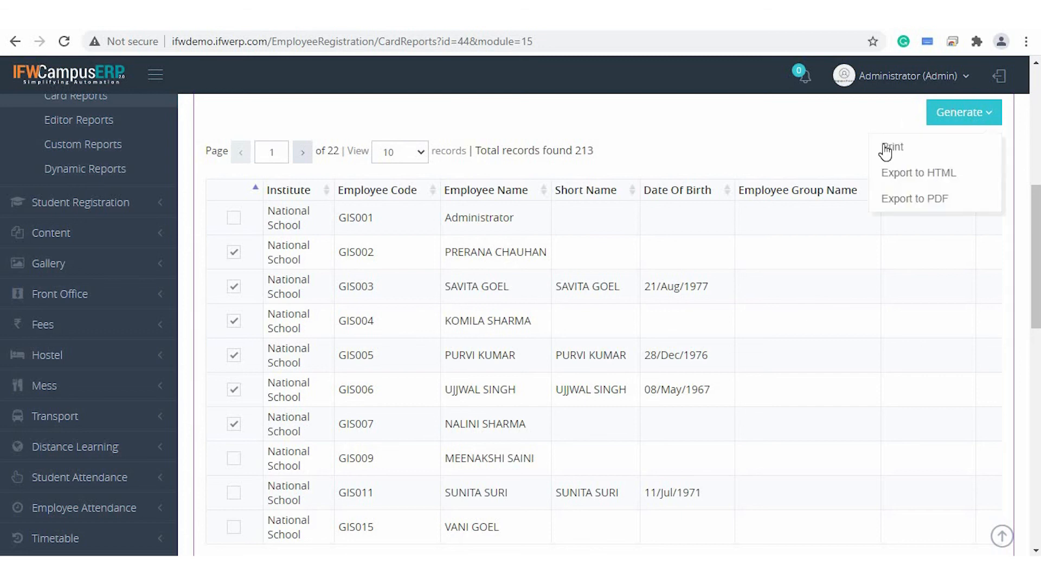
{"action": "left_click", "coordinate": [899, 147]}
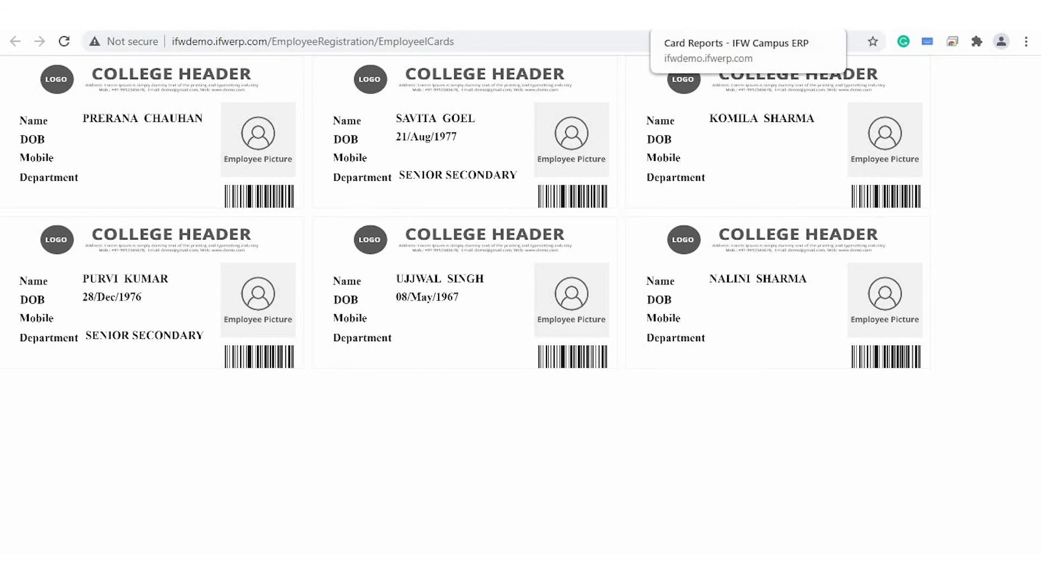
{"action": "left_click", "coordinate": [704, 17]}
- Open the Employee Registration editor reports and choose the EXPERIENCE CERTIFICATE template
{"action": "scroll", "coordinate": [380, 298], "scroll_direction": "down", "scroll_amount": 3}
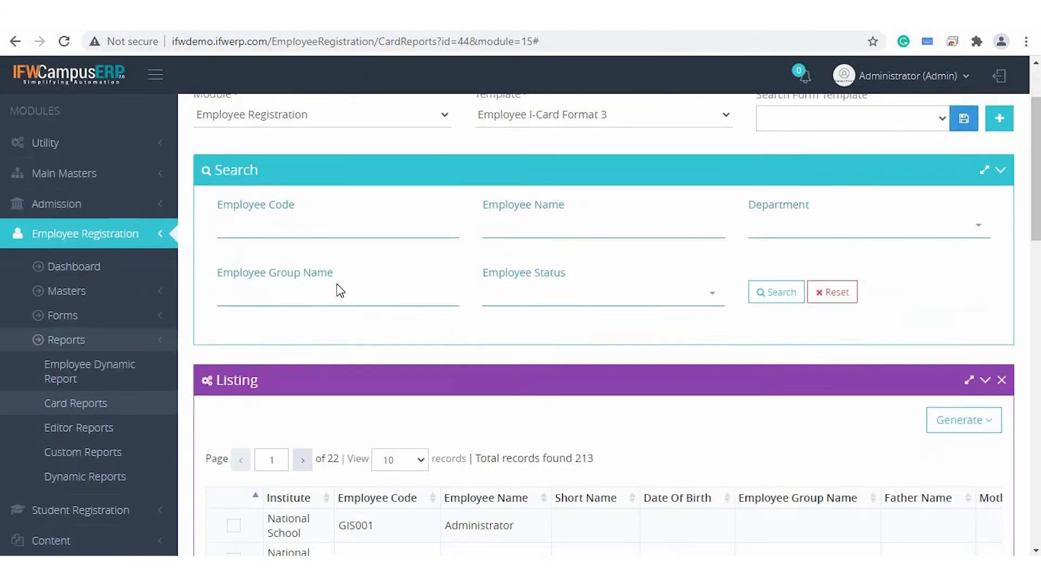
{"action": "left_click", "coordinate": [90, 401]}
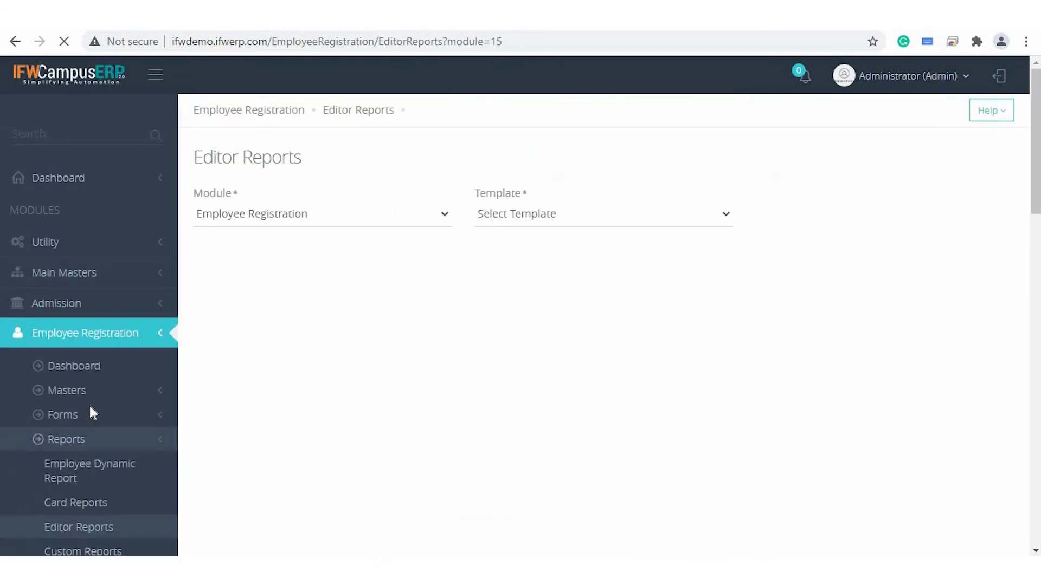
{"action": "left_click", "coordinate": [529, 216]}
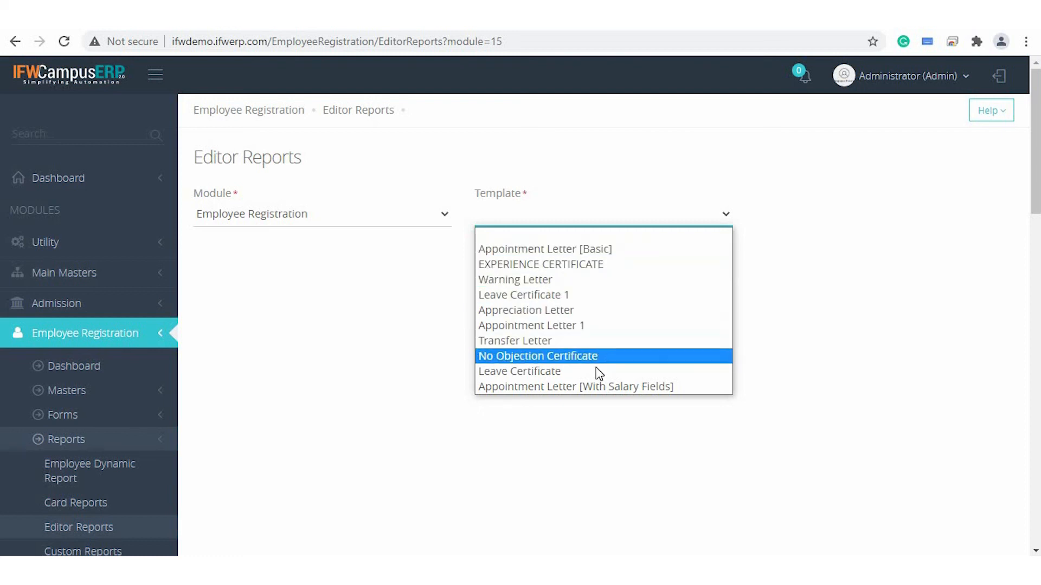
{"action": "left_click", "coordinate": [591, 265]}
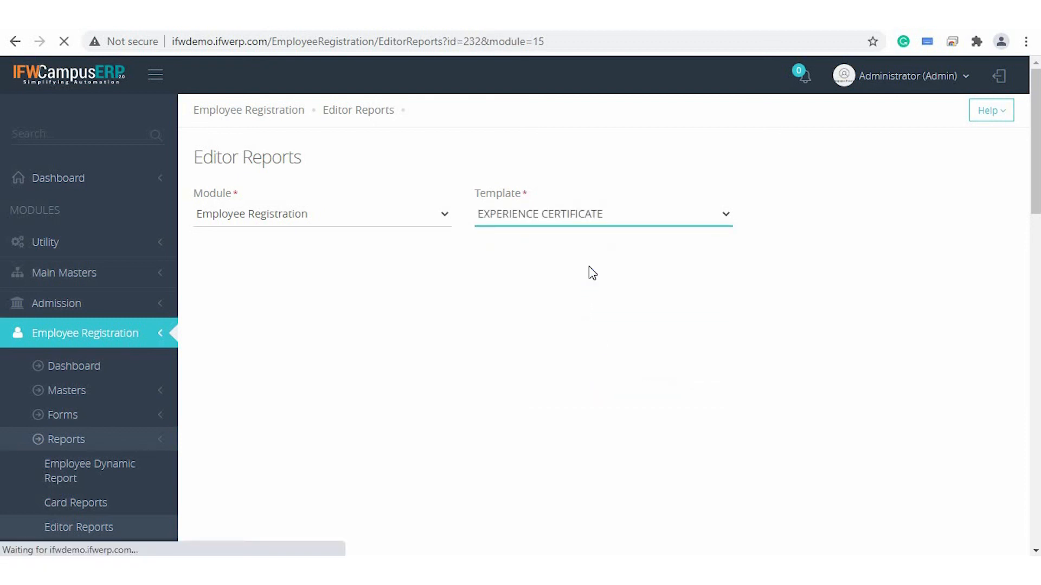
- Search the experience certificate's employee records with the letter date kept and all other search filters left blank
{"action": "left_click", "coordinate": [245, 459]}
{"action": "scroll", "coordinate": [531, 421], "scroll_direction": "down", "scroll_amount": 3}
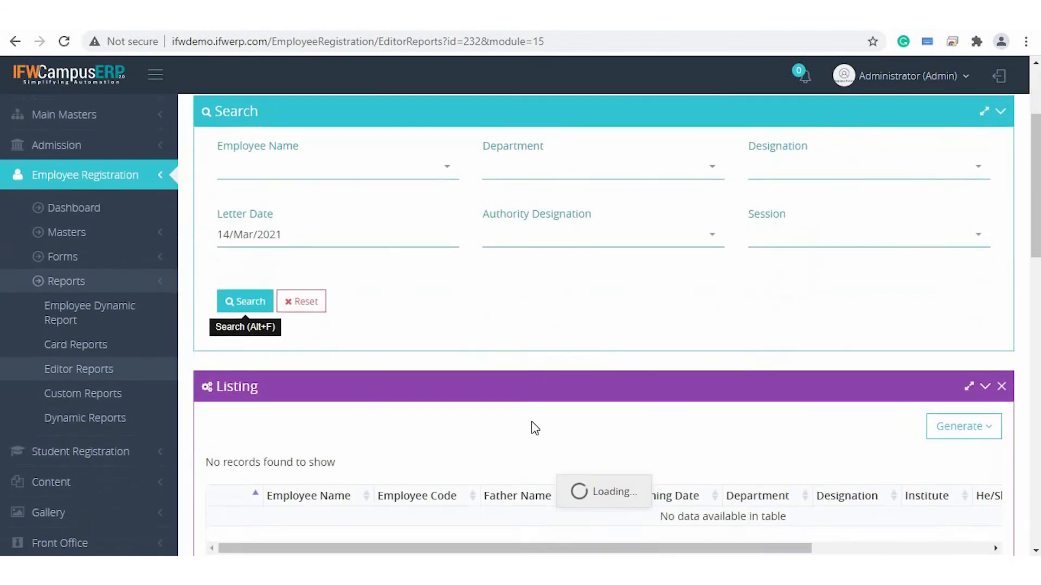
{"action": "scroll", "coordinate": [513, 318], "scroll_direction": "down", "scroll_amount": 2}
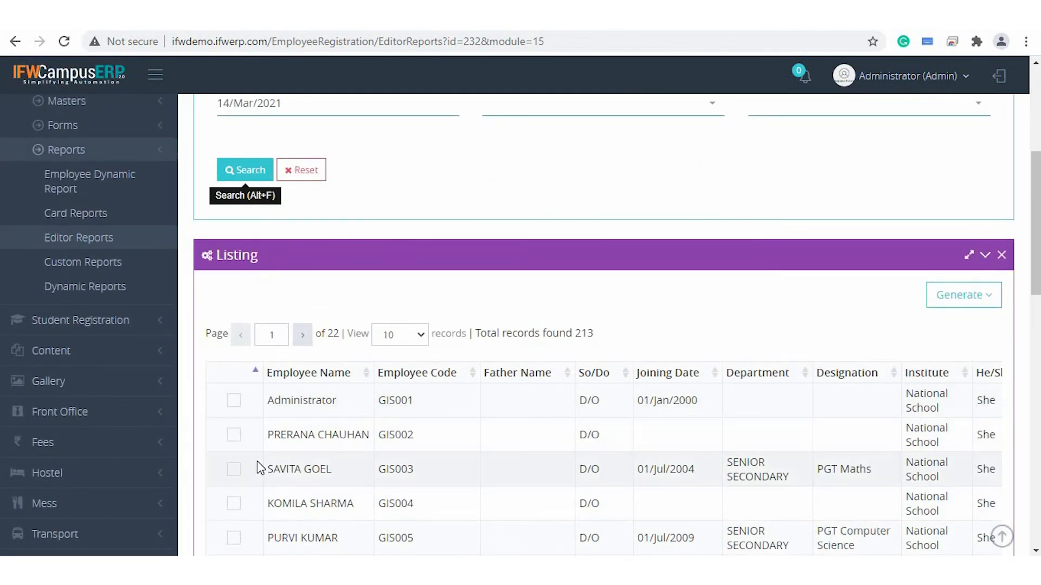
{"action": "scroll", "coordinate": [256, 461], "scroll_direction": "down", "scroll_amount": 1}
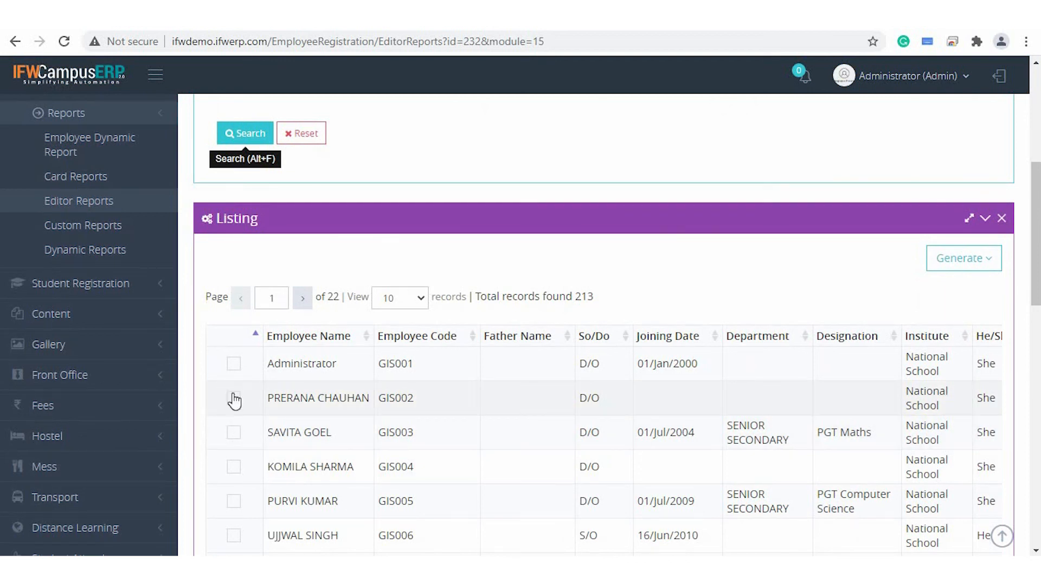
- Select only the first record in the listing, generate the print version of the experience certificate, and return to the editor reports page
{"action": "left_click", "coordinate": [234, 399]}
{"action": "left_click", "coordinate": [234, 400]}
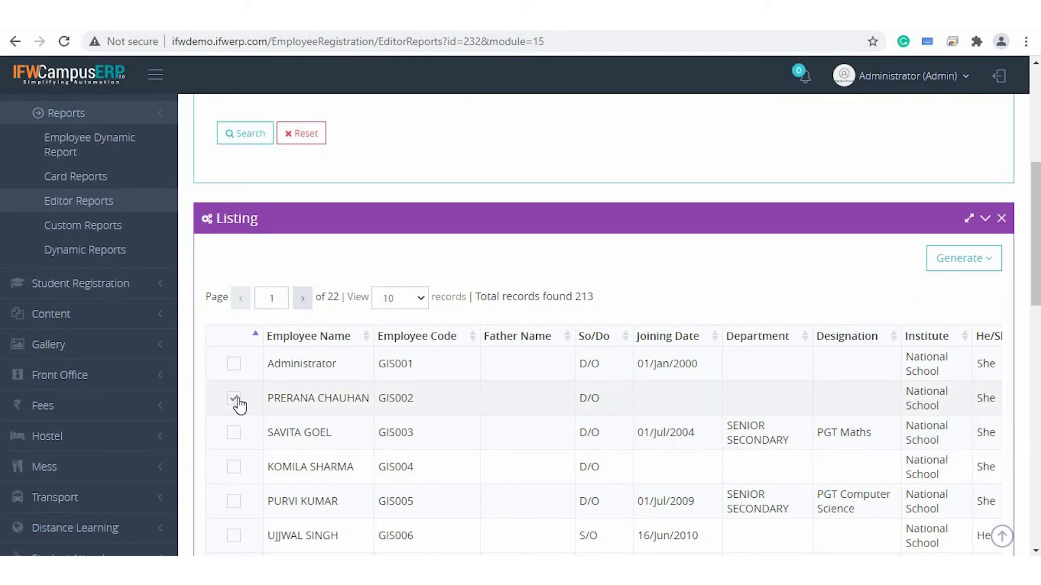
{"action": "left_click", "coordinate": [233, 364]}
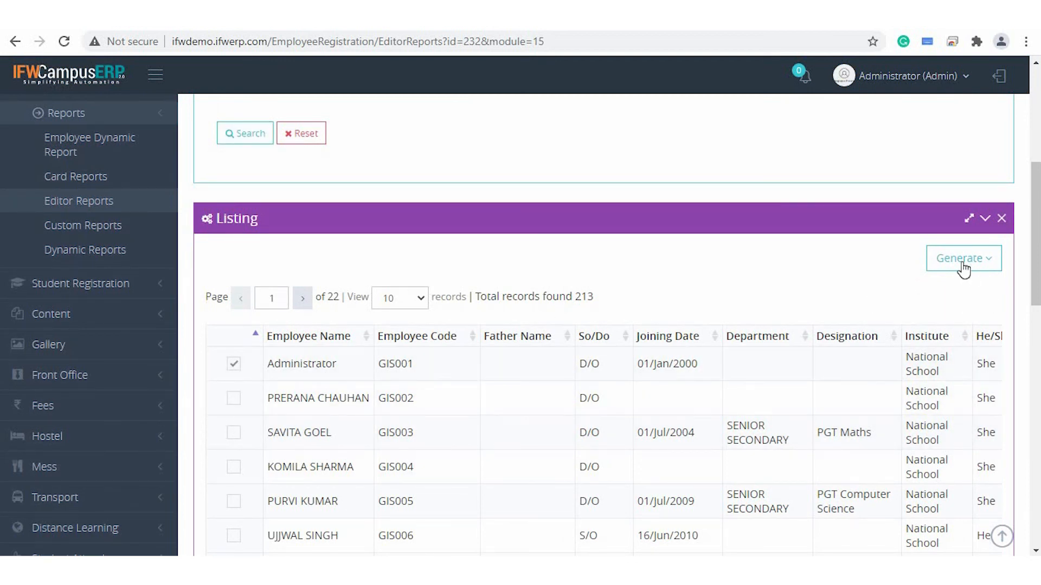
{"action": "left_click", "coordinate": [963, 260]}
{"action": "left_click", "coordinate": [890, 295]}
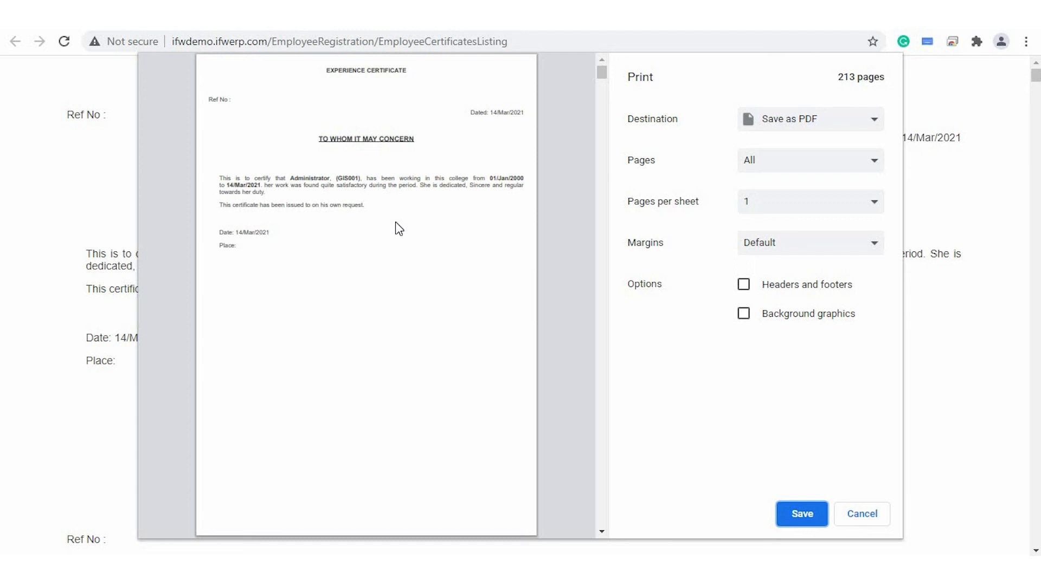
{"action": "key", "text": "ctrl+w"}
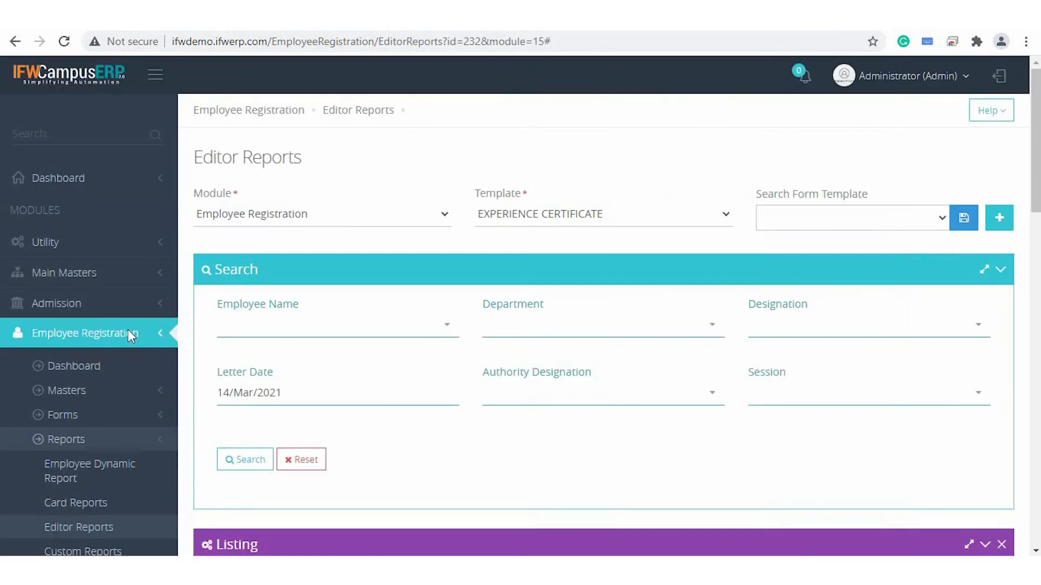
- Open the Employee Registration custom reports and choose the Employee Information Report template
{"action": "scroll", "coordinate": [81, 503], "scroll_direction": "down", "scroll_amount": 2}
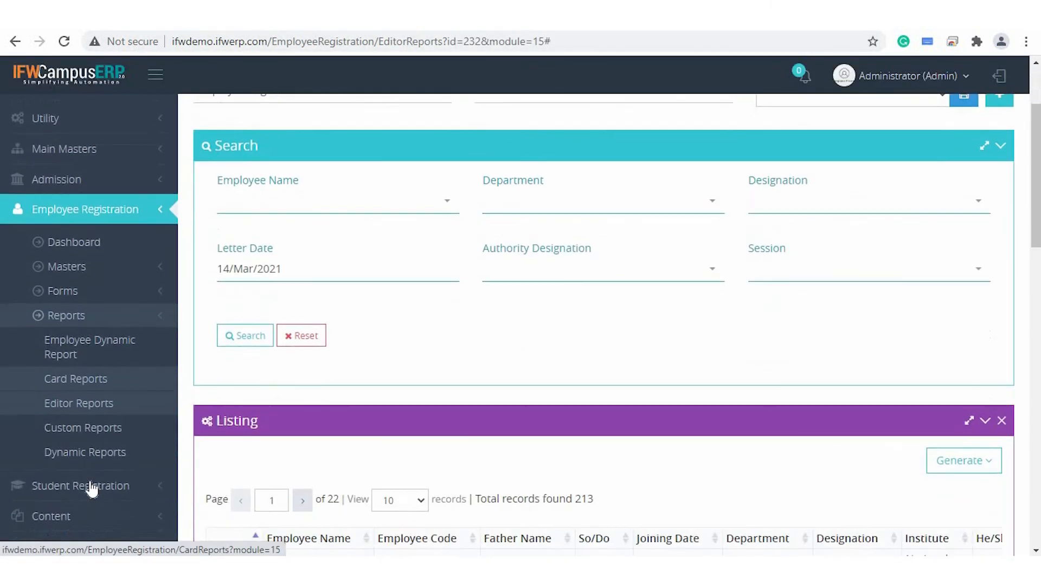
{"action": "left_click", "coordinate": [95, 427]}
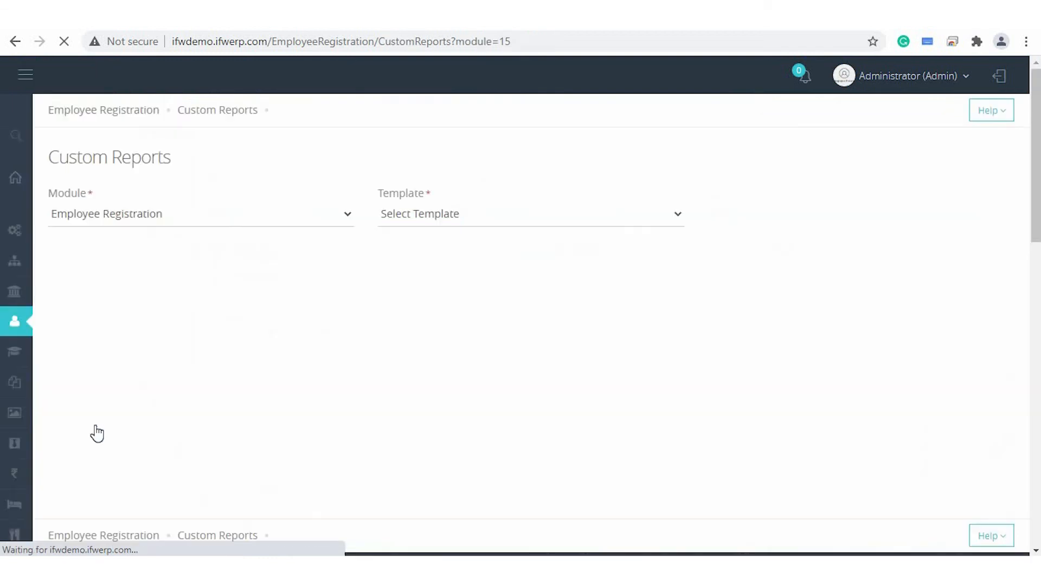
{"action": "left_click", "coordinate": [519, 215]}
{"action": "left_click", "coordinate": [528, 249]}
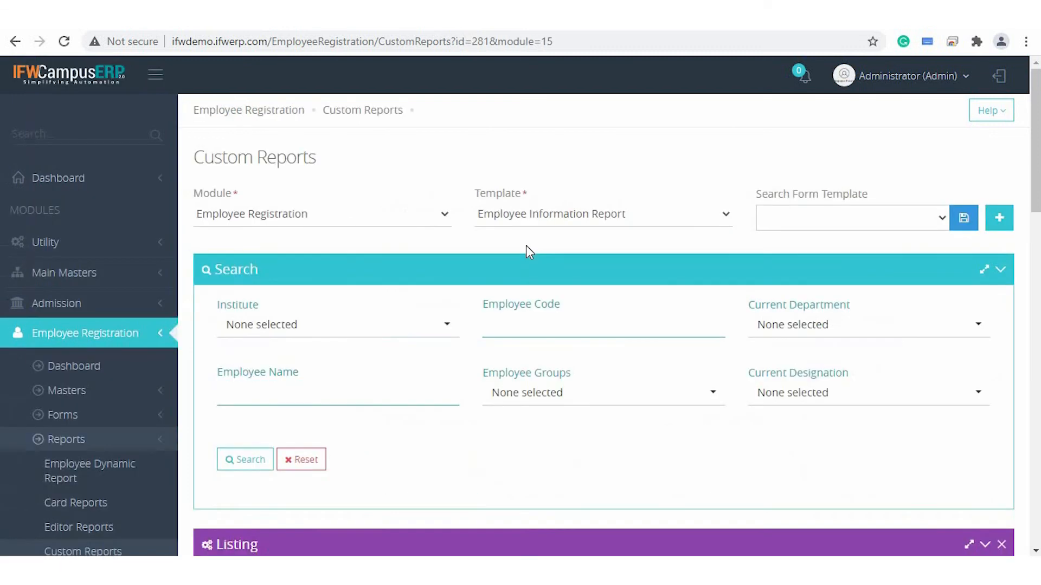
- Search the Employee Information Report's records with the institute filter set to College Of Engineering
{"action": "left_click", "coordinate": [337, 341]}
{"action": "left_click", "coordinate": [361, 426]}
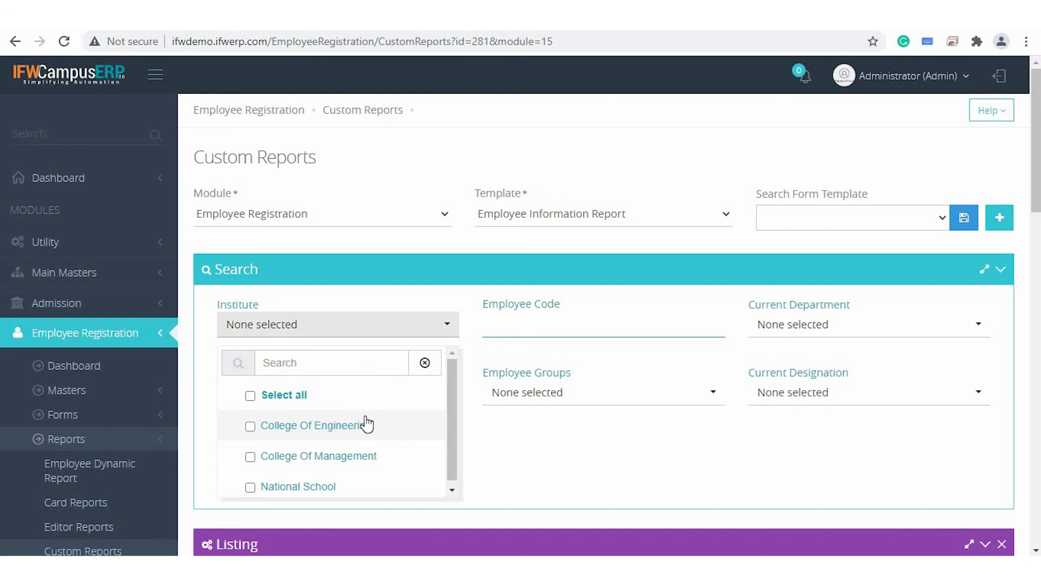
{"action": "left_click", "coordinate": [570, 328]}
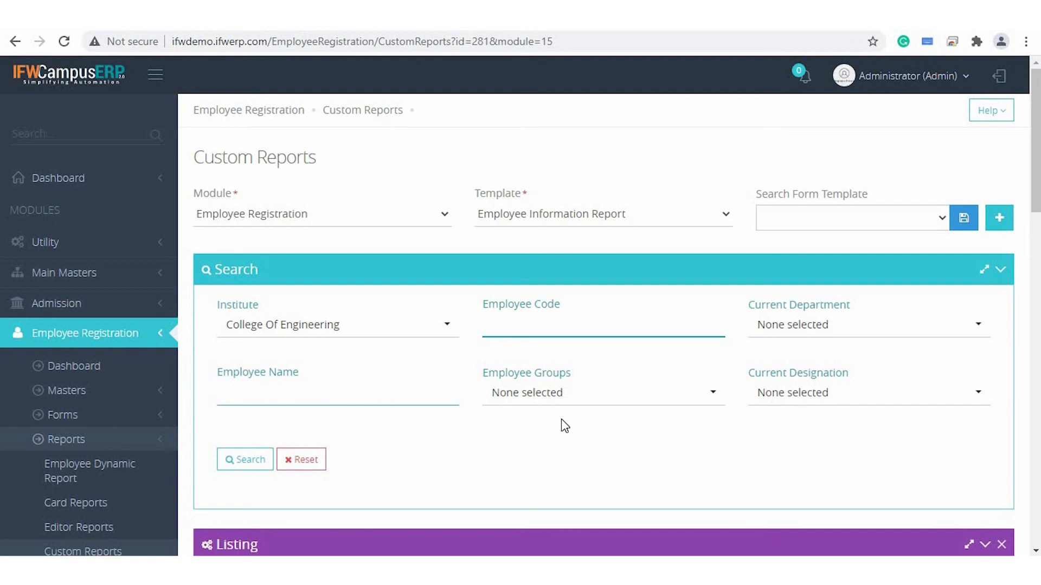
{"action": "left_click", "coordinate": [248, 466]}
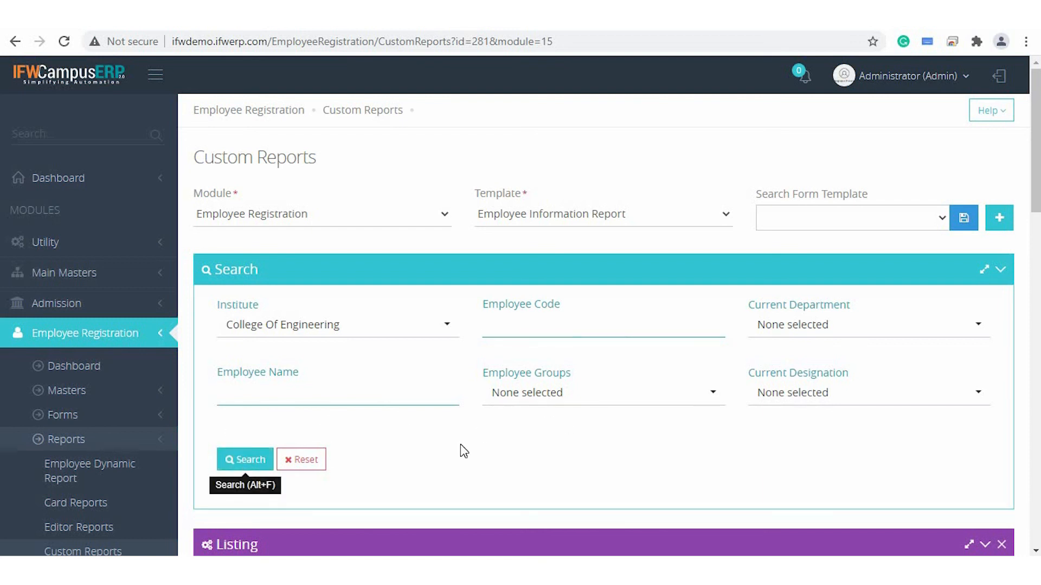
{"action": "scroll", "coordinate": [460, 445], "scroll_direction": "down", "scroll_amount": 6}
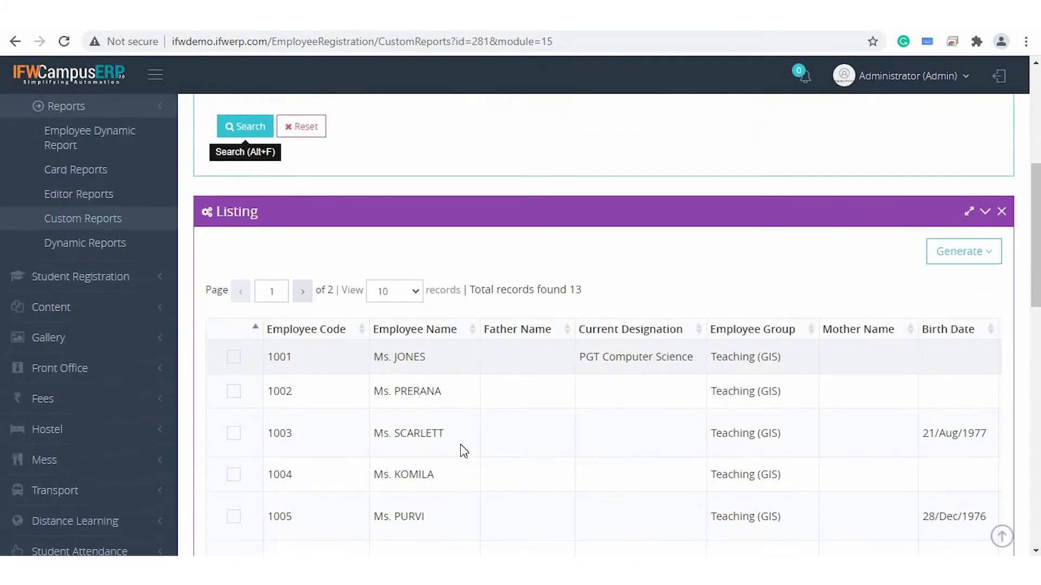
- Select the first employee in the listing, generate the print version of the employee information, look through it, and return to the custom reports page
{"action": "left_click", "coordinate": [233, 357]}
{"action": "left_click", "coordinate": [954, 250]}
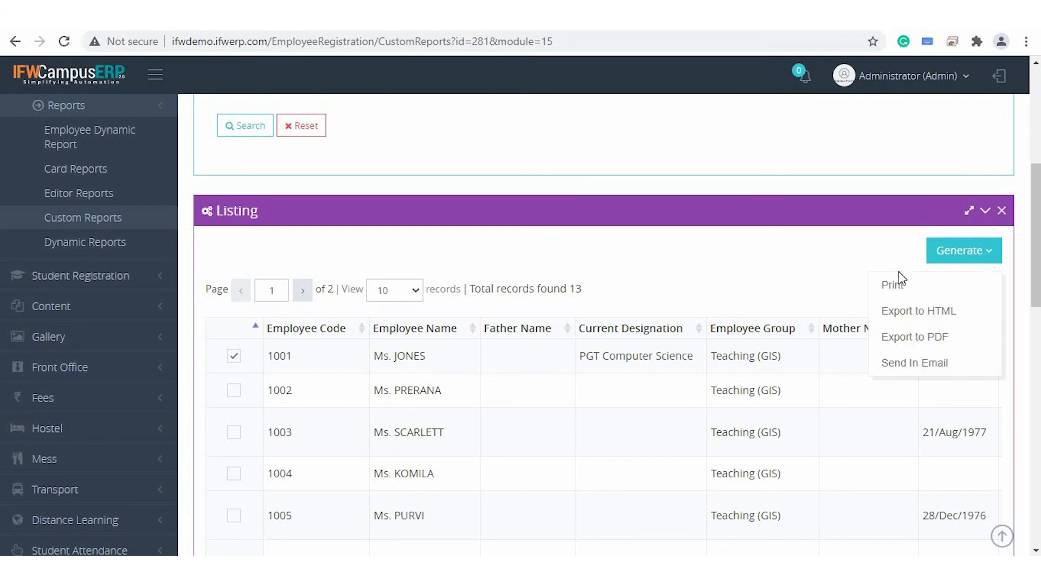
{"action": "left_click", "coordinate": [902, 292]}
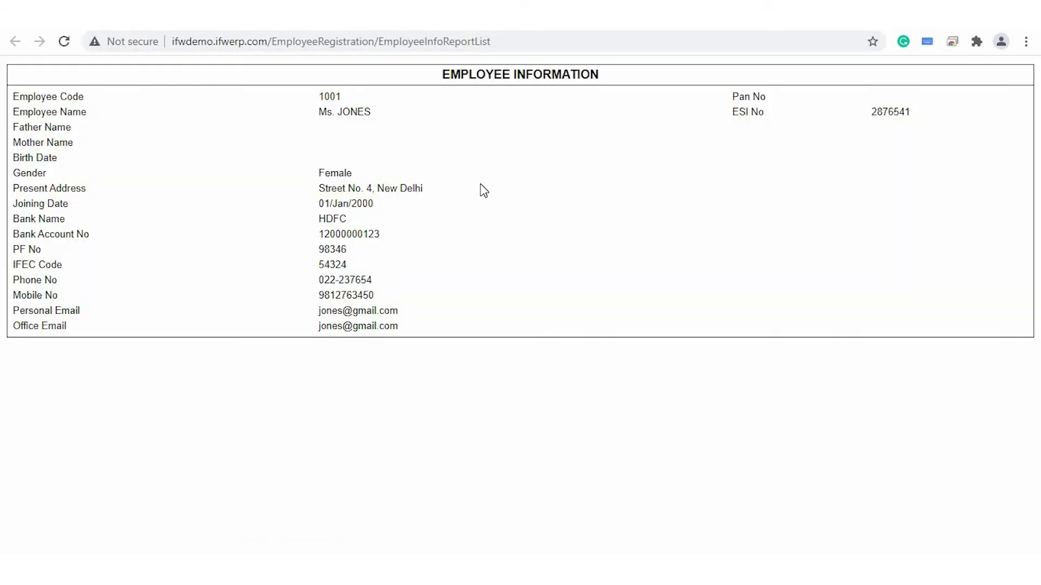
{"action": "scroll", "coordinate": [639, 243], "scroll_direction": "down", "scroll_amount": 1}
{"action": "scroll", "coordinate": [638, 249], "scroll_direction": "up", "scroll_amount": 1}
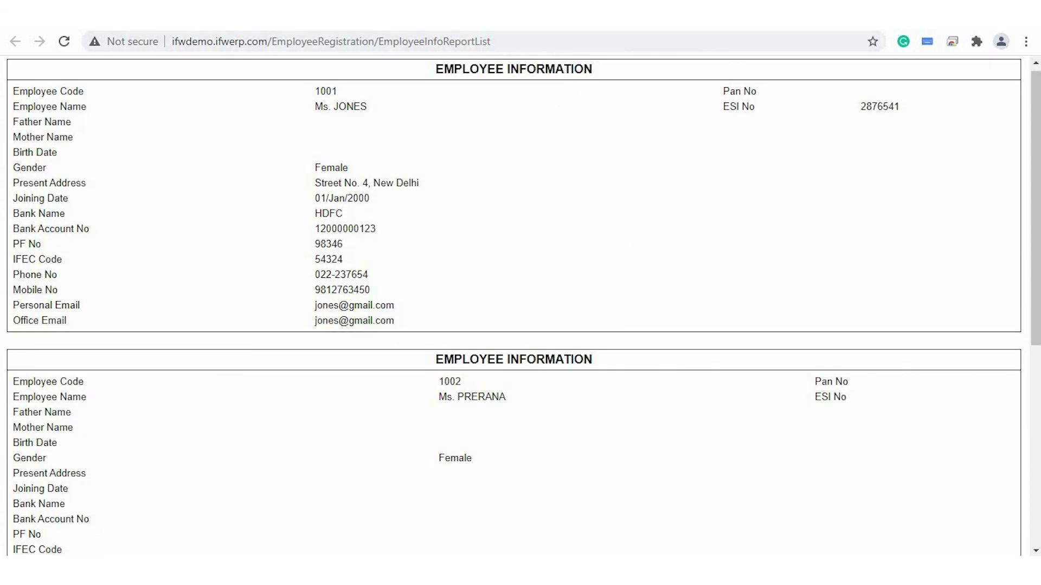
{"action": "key", "text": "ctrl+w"}
- Open the Employee Registration module's dashboard
{"action": "scroll", "coordinate": [257, 308], "scroll_direction": "down", "scroll_amount": 2}
{"action": "left_click", "coordinate": [74, 257]}
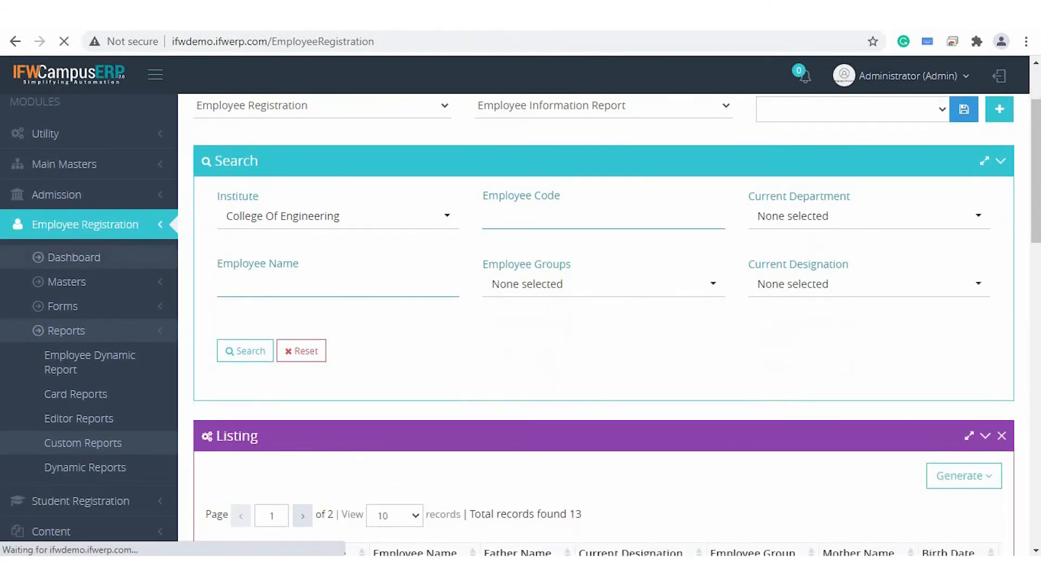